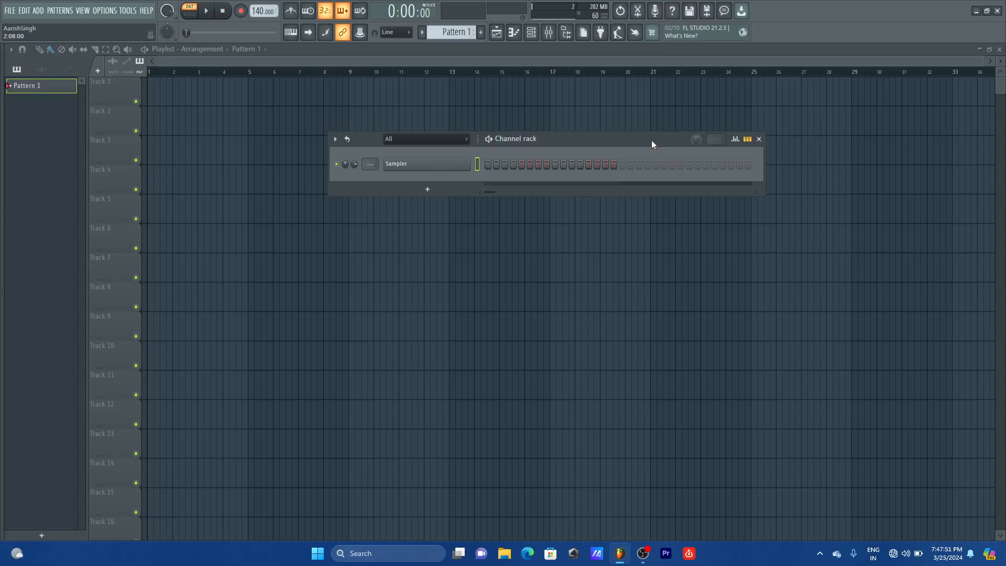
pyautogui.moveTo(651, 141); pyautogui.dragTo(638, 159)
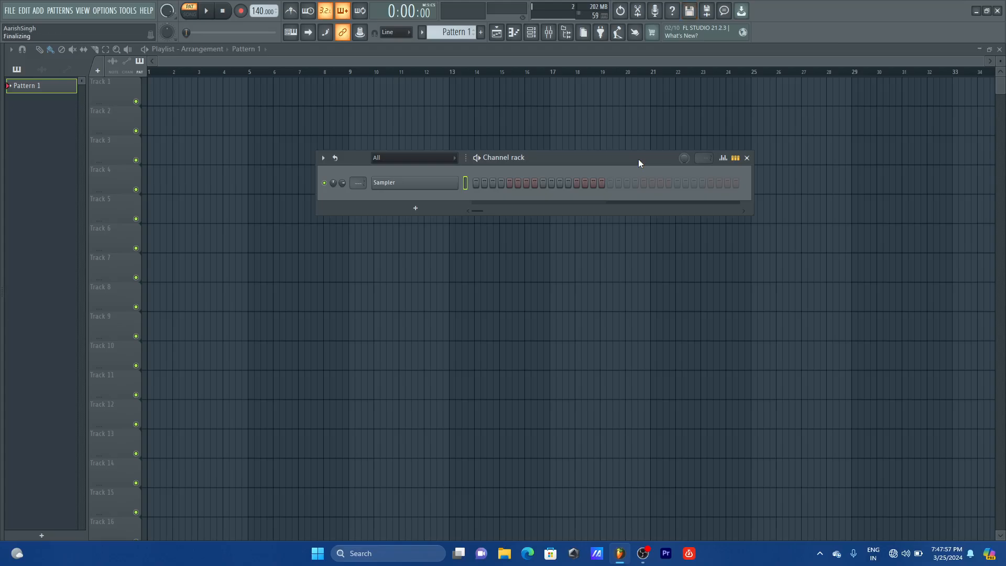
pyautogui.moveTo(638, 159); pyautogui.dragTo(643, 158)
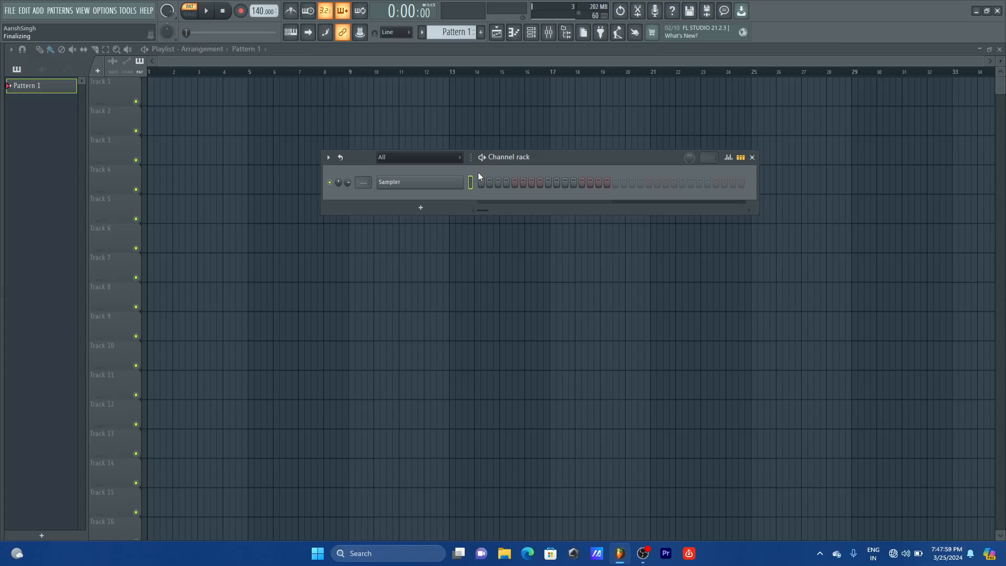
pyautogui.moveTo(575, 153); pyautogui.dragTo(535, 144)
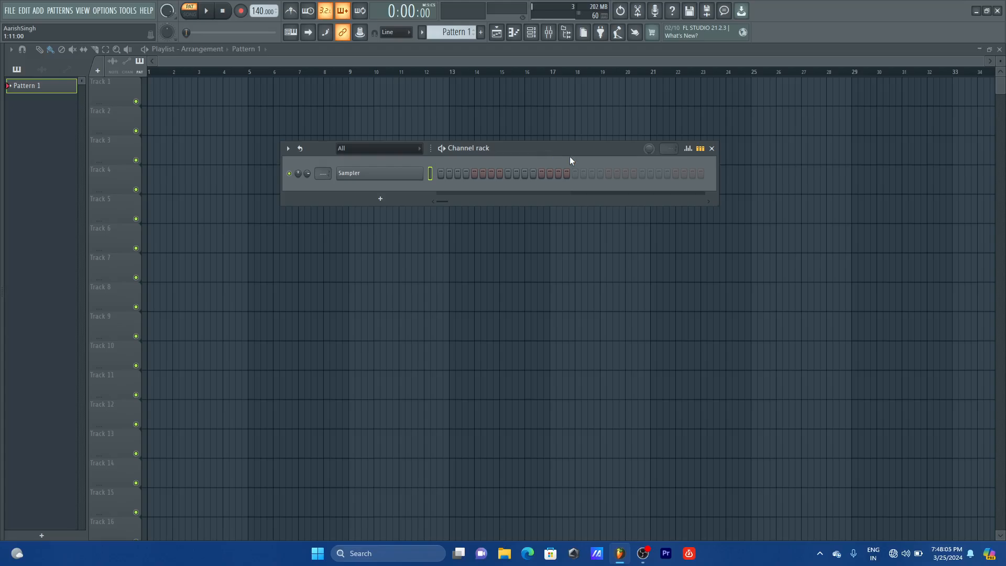
pyautogui.moveTo(561, 147); pyautogui.dragTo(581, 145)
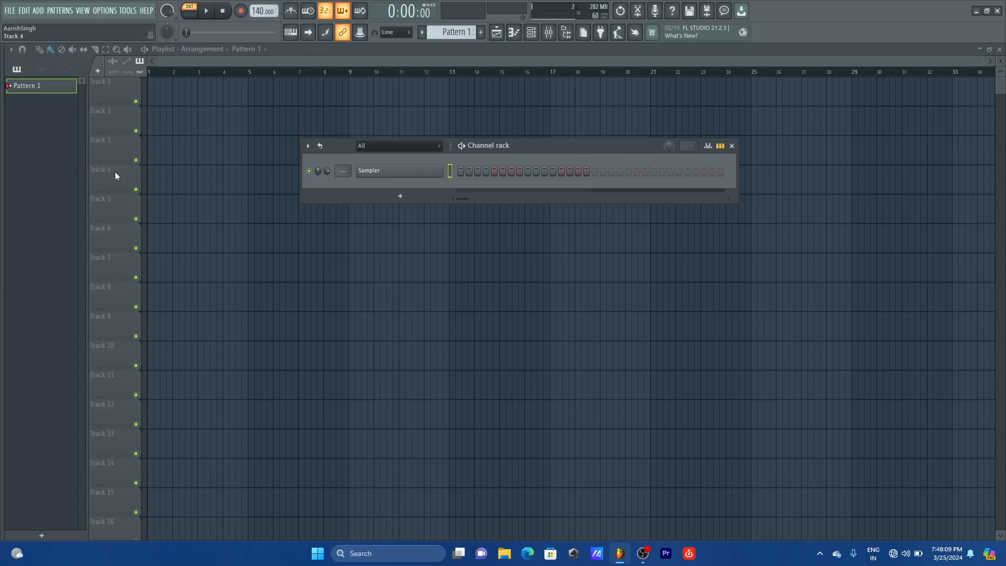
# - Load the sample Cymatics - Cobra 808 5 - D into the Sampler channel and set its root note to E5
pyautogui.hotkey('alt', 'F8')
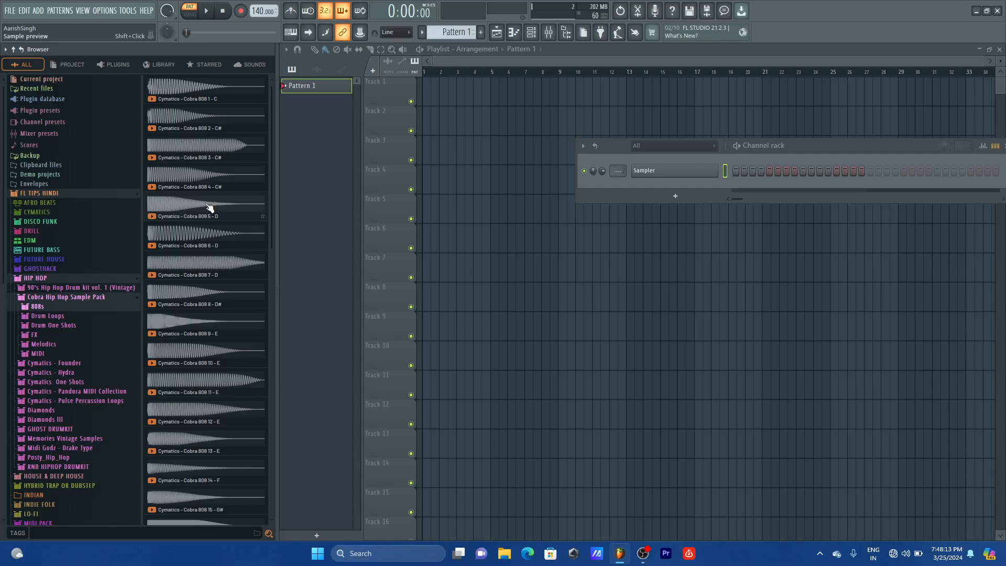
pyautogui.moveTo(209, 207); pyautogui.dragTo(423, 175)
pyautogui.click(422, 175)
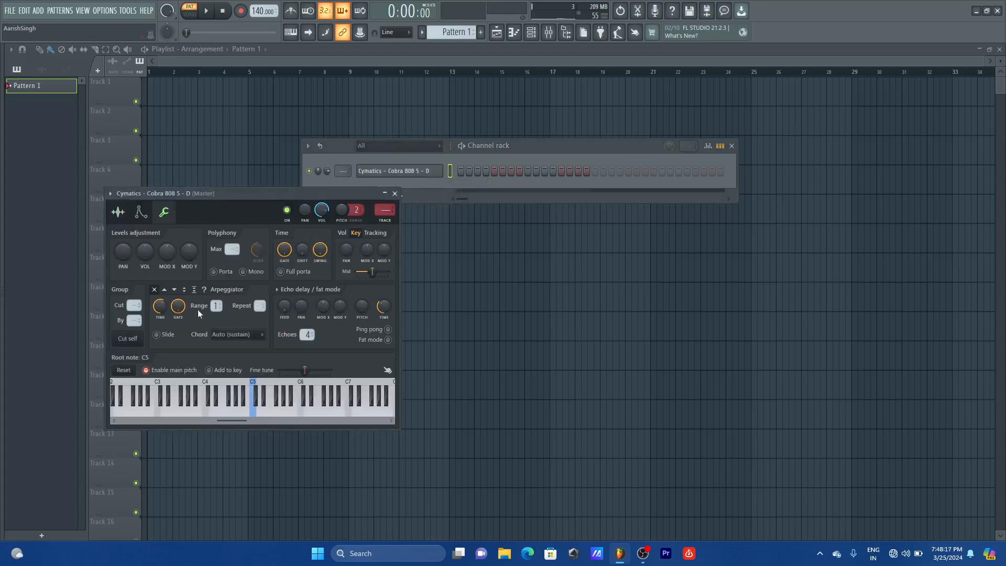
pyautogui.click(266, 413)
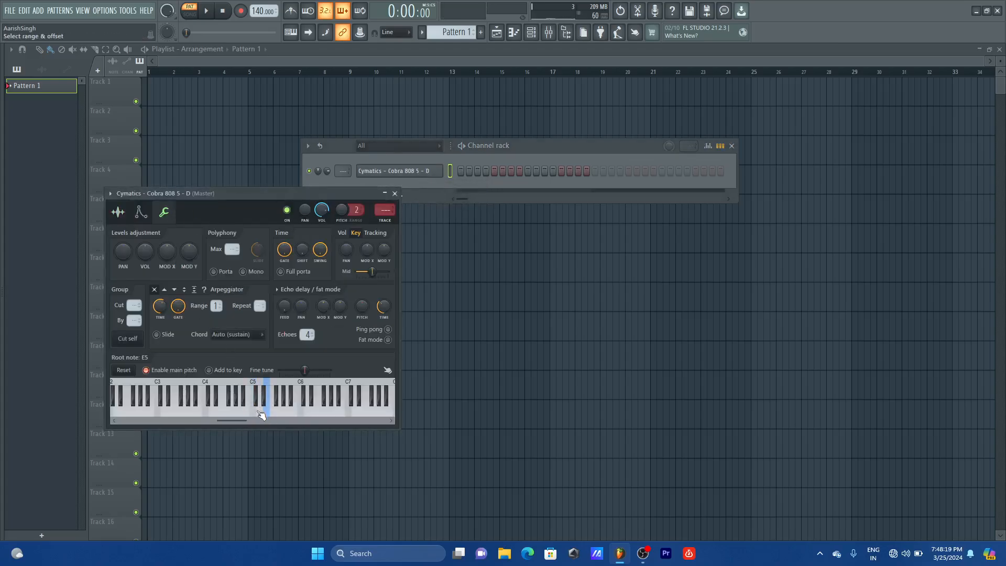
pyautogui.click(118, 212)
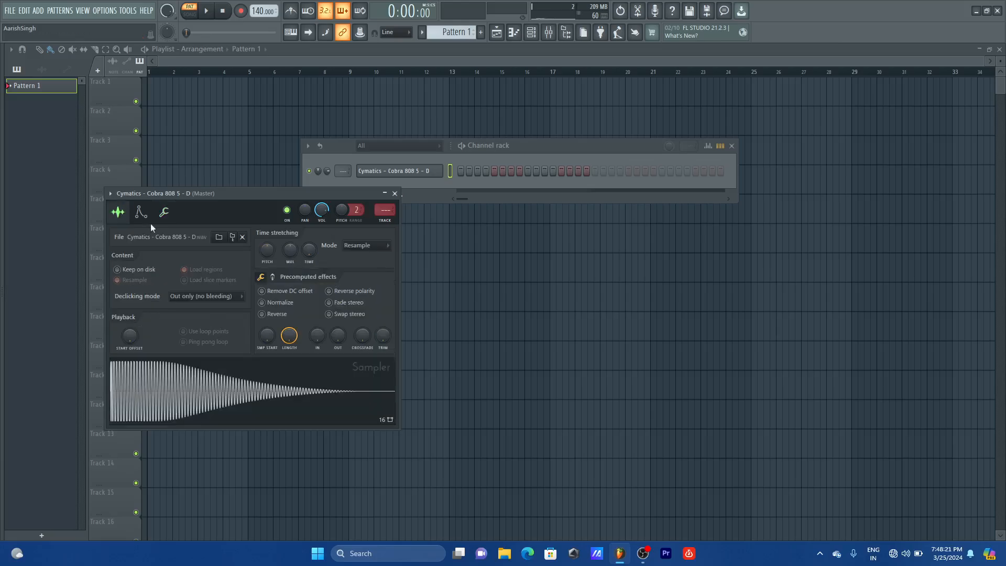
pyautogui.click(395, 194)
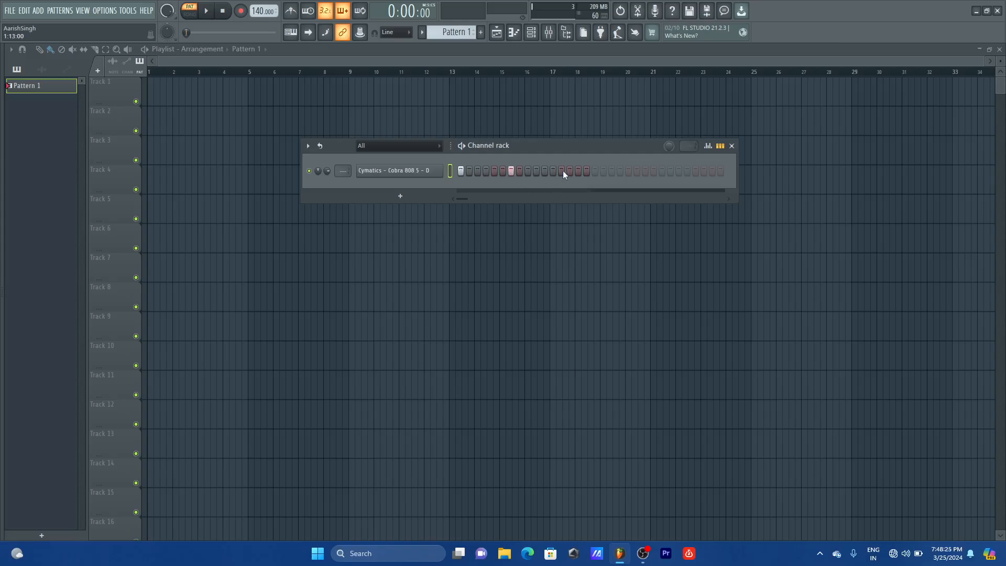
# - Program the 808 channel with hits on steps 1, 7, 13 and 21, and play the pattern briefly
pyautogui.click(628, 173)
pyautogui.press('space')
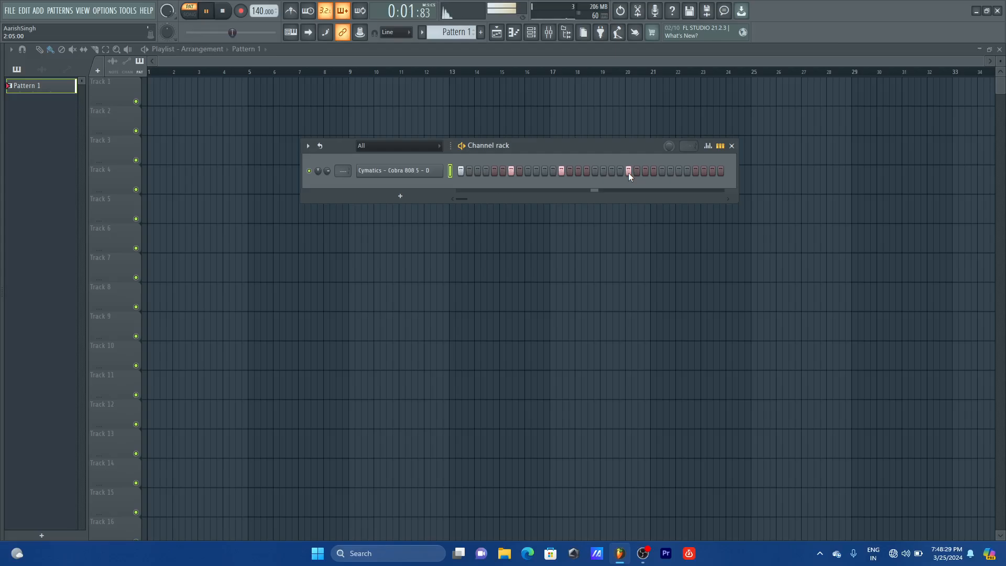
pyautogui.press('space')
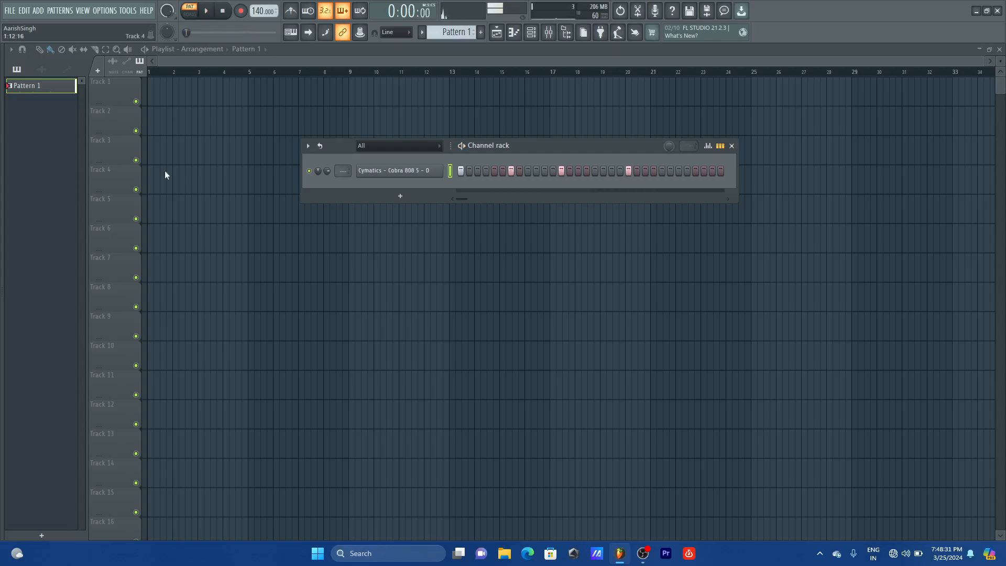
# - Audition kicks from the Cobra Hip Hop pack's Drum One Shots and add Cymatics - Cobra Kick 4 - E as a new channel
pyautogui.hotkey('alt', 'F8')
pyautogui.click(68, 325)
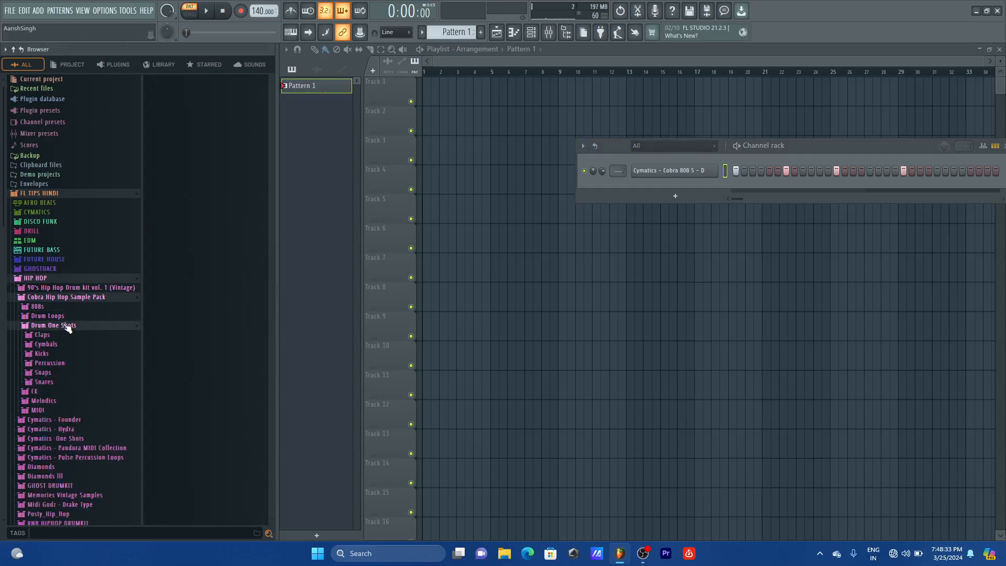
pyautogui.click(52, 353)
pyautogui.click(224, 237)
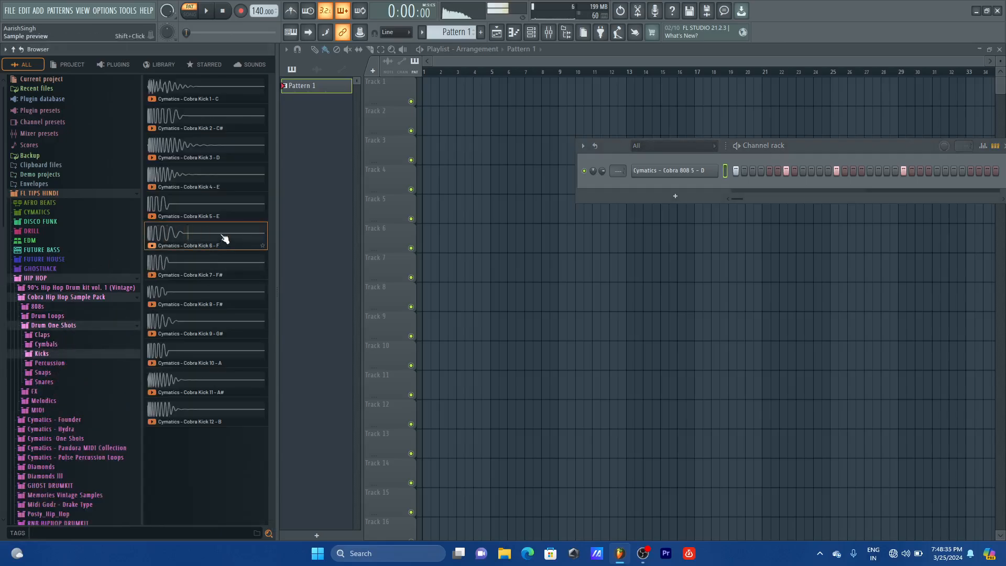
pyautogui.press('space')
pyautogui.click(215, 217)
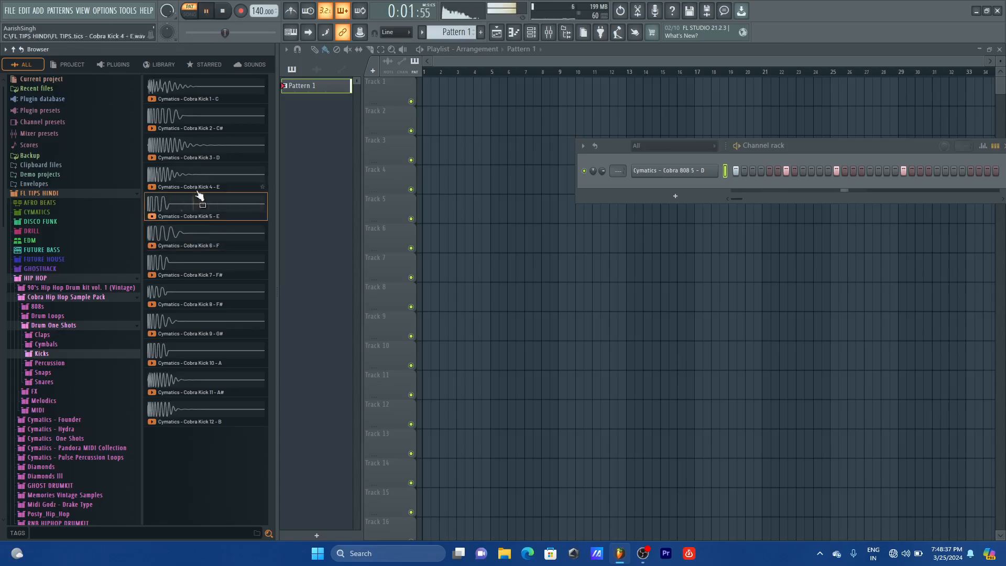
pyautogui.moveTo(198, 180); pyautogui.dragTo(399, 183)
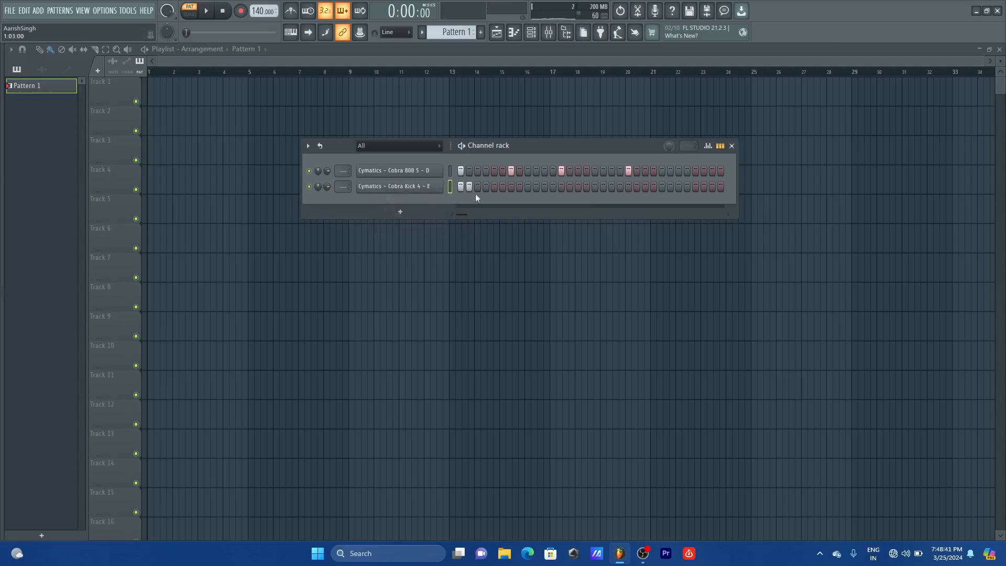
# - Program the kick channel with hits on steps 1, 7, 13 and 21 to match the 808, and play the pattern
pyautogui.click(561, 187)
pyautogui.click(629, 187)
pyautogui.moveTo(610, 146); pyautogui.dragTo(574, 146)
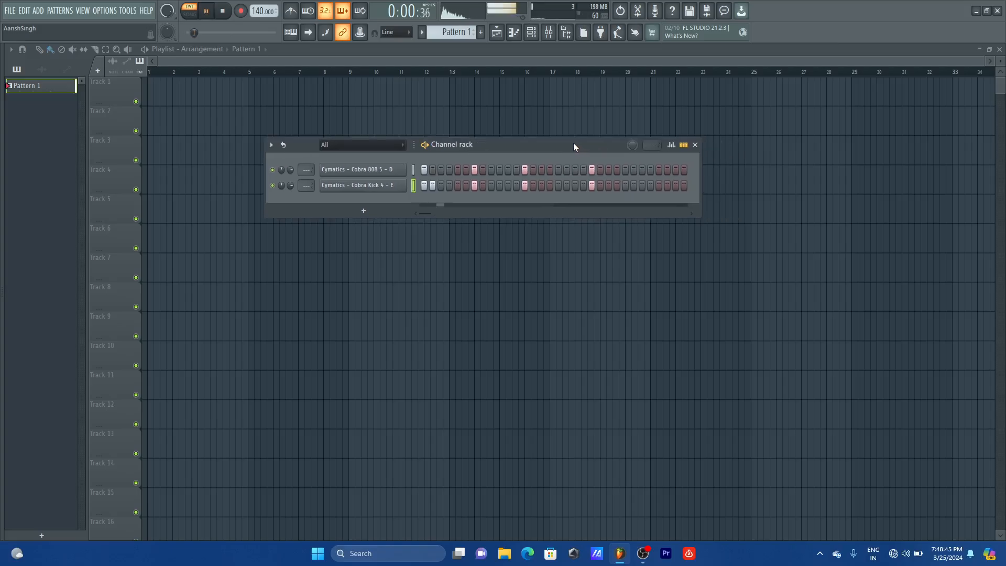
pyautogui.press('space')
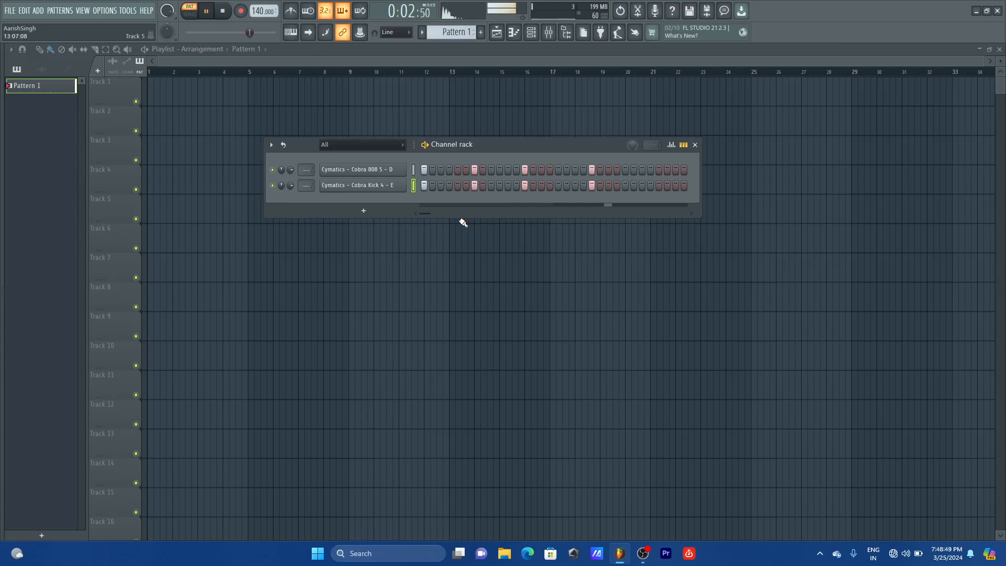
pyautogui.press('space')
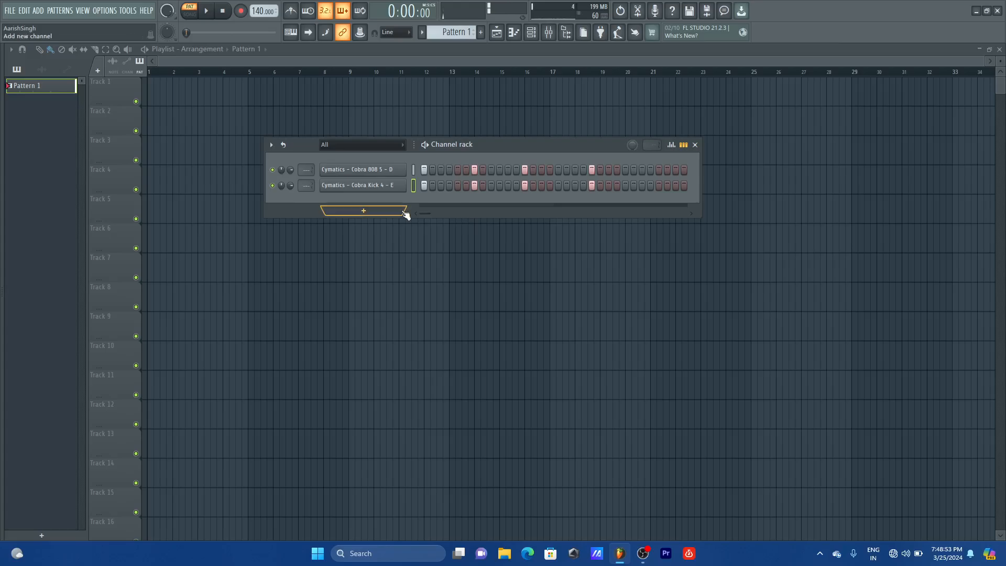
# - Inspect the sample waveforms of the 808 and kick channels
pyautogui.click(390, 170)
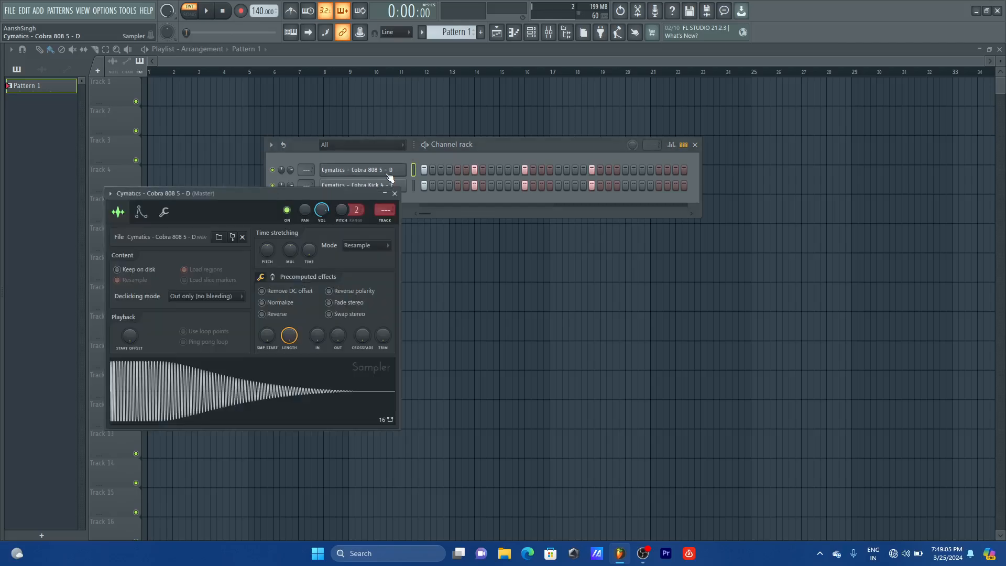
pyautogui.moveTo(328, 206); pyautogui.dragTo(476, 208)
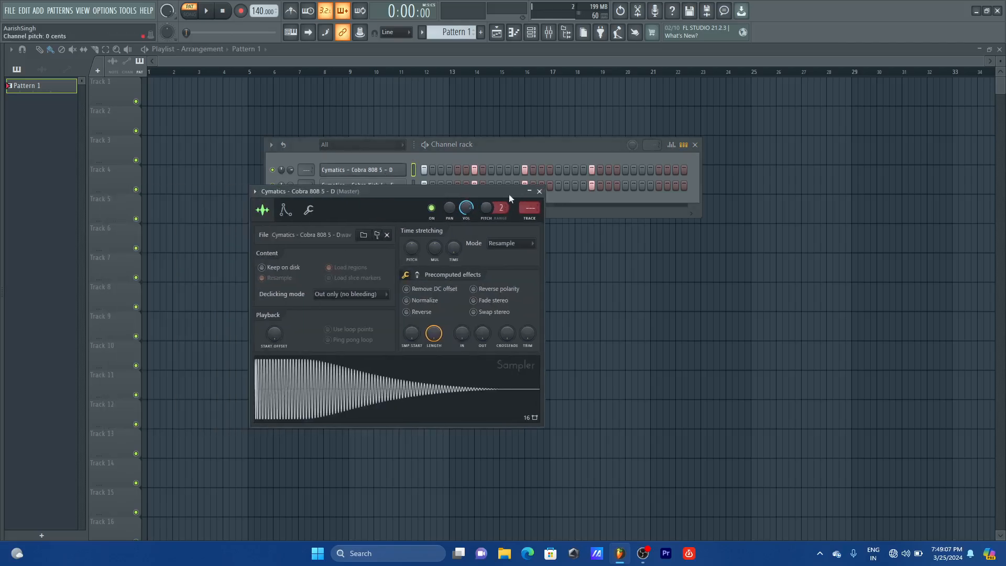
pyautogui.click(542, 197)
pyautogui.click(392, 186)
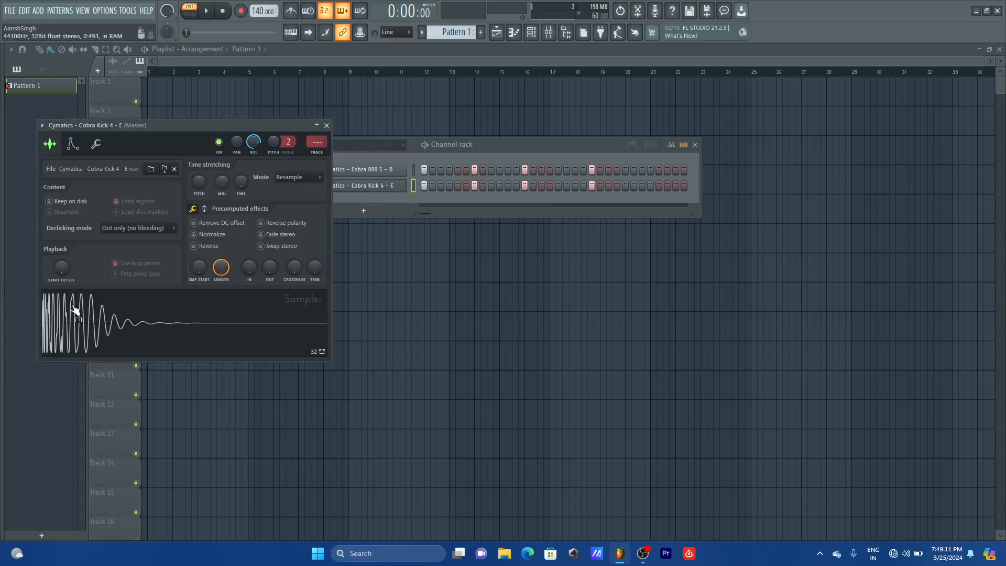
pyautogui.click(327, 127)
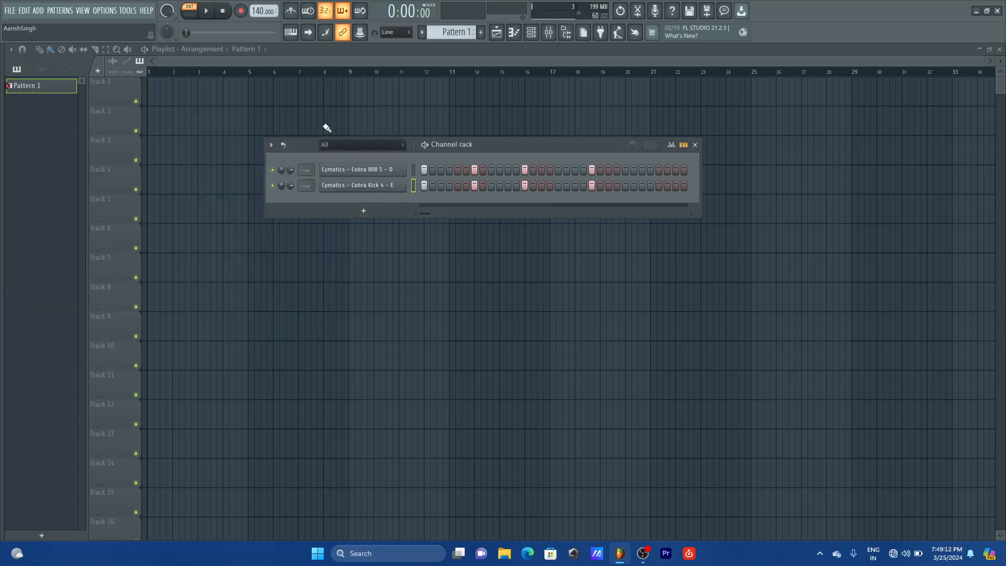
# - Place the 808 channel's sample as an audio clip at the start of Track 1 in the playlist
pyautogui.click(501, 33)
pyautogui.moveTo(62, 187)
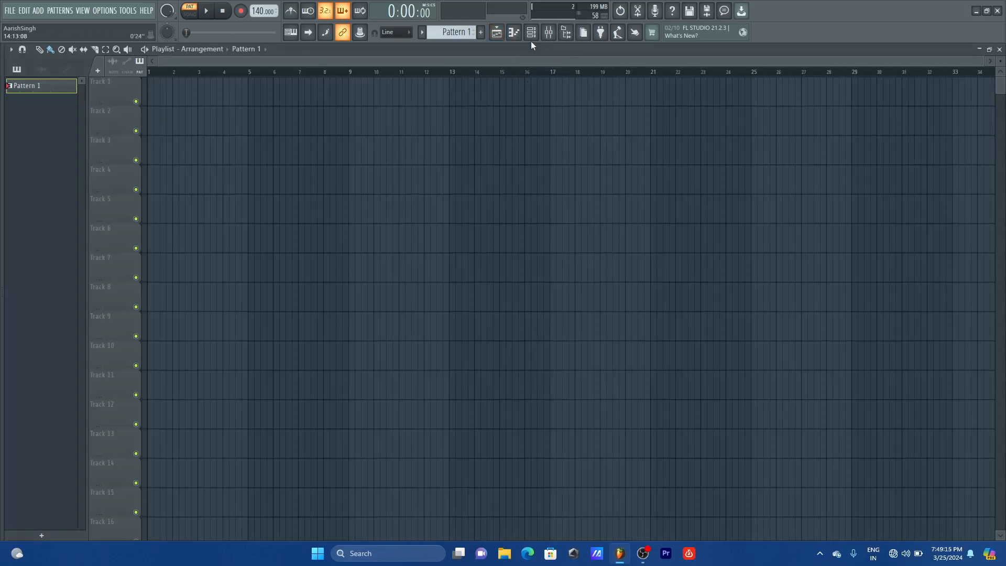
pyautogui.click(530, 33)
pyautogui.click(359, 170)
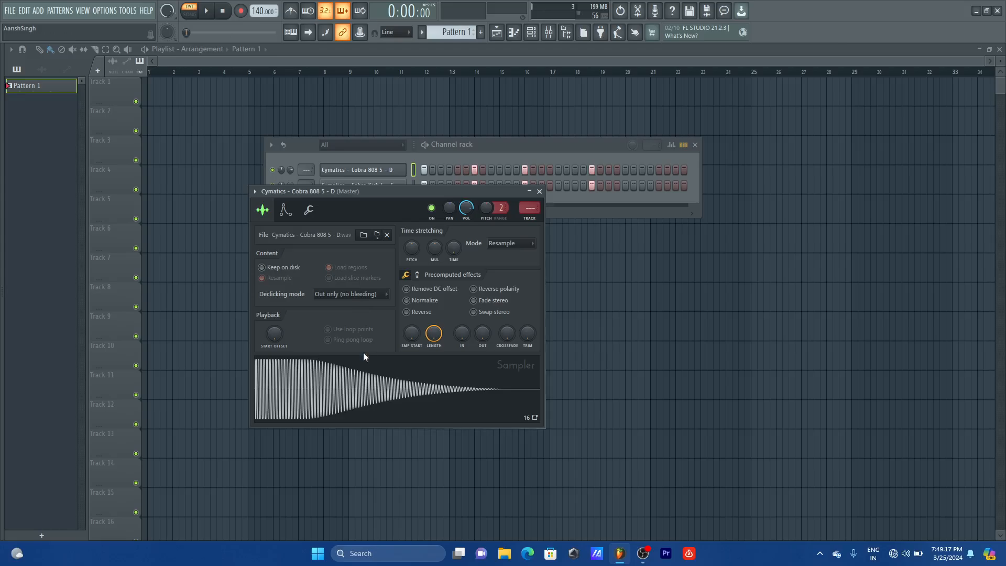
pyautogui.moveTo(364, 354); pyautogui.dragTo(147, 86)
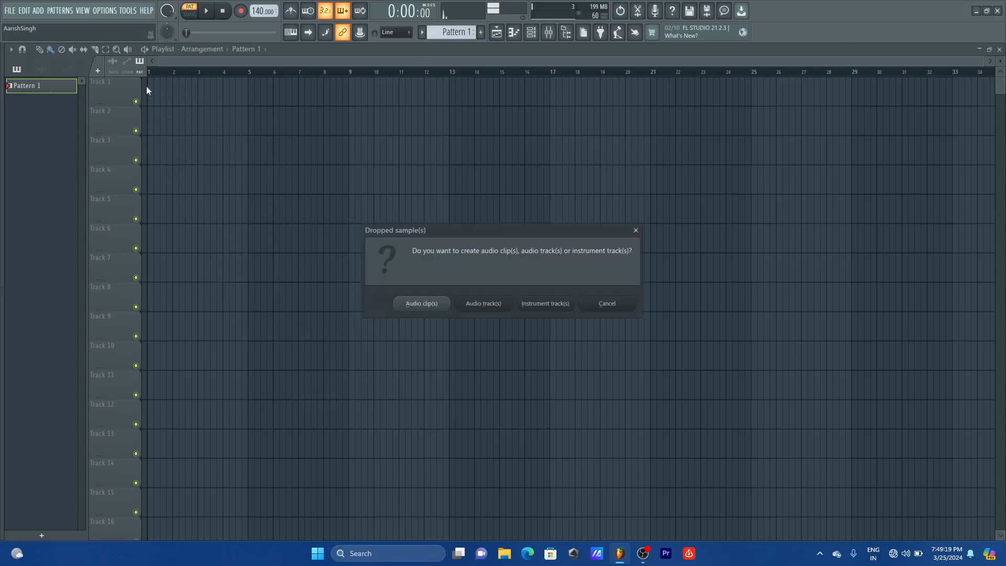
pyautogui.click(440, 303)
# - Show all channels in the channel rack and place the kick sample as an audio clip at the start of Track 2
pyautogui.click(531, 31)
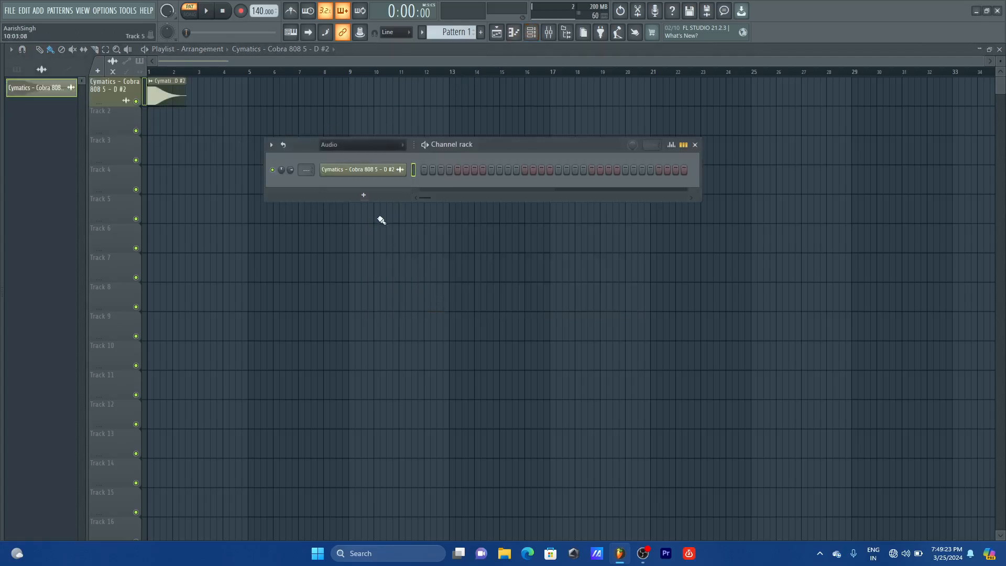
pyautogui.click(367, 145)
pyautogui.click(342, 156)
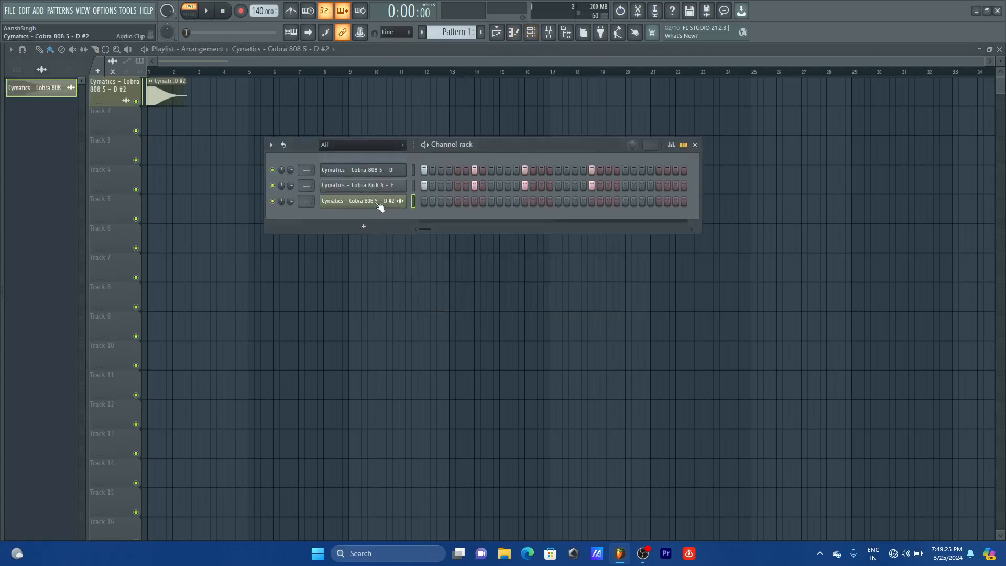
pyautogui.click(380, 187)
pyautogui.moveTo(243, 321); pyautogui.dragTo(153, 126)
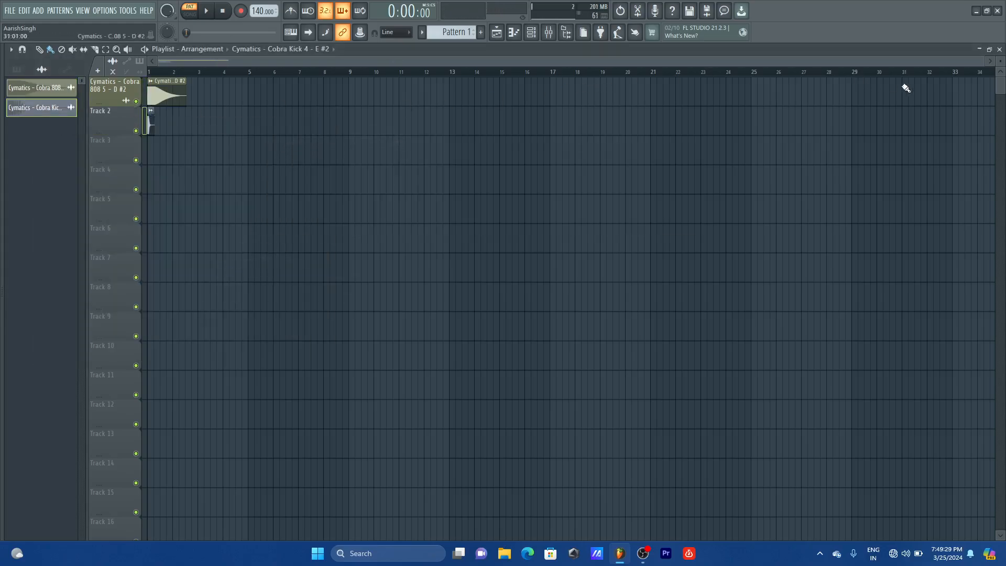
# - Compare the 808 and kick waveforms in the playlist, and enable Clip in the kick audio clip's precomputed effects
pyautogui.moveTo(981, 57); pyautogui.dragTo(202, 68)
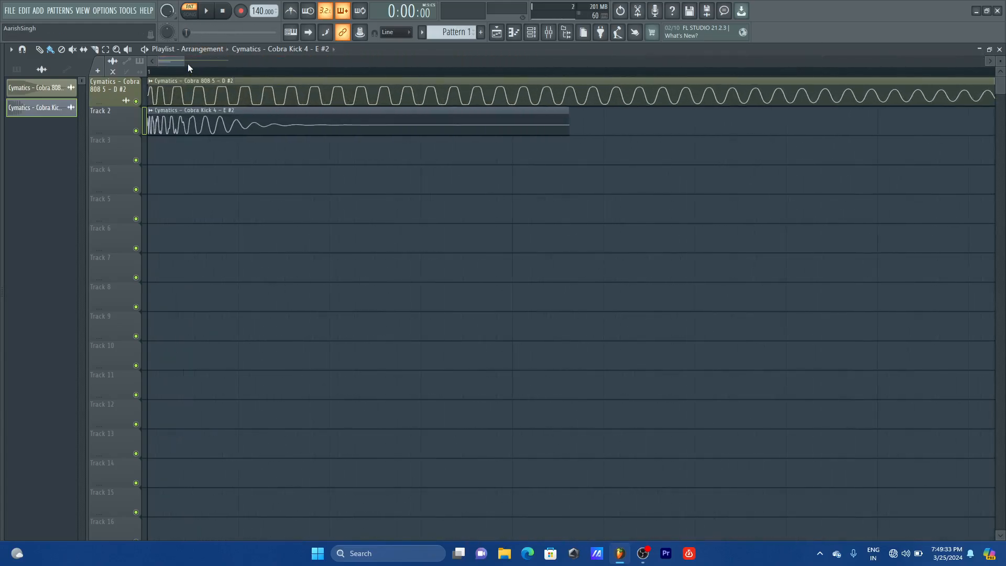
pyautogui.moveTo(184, 61); pyautogui.dragTo(182, 61)
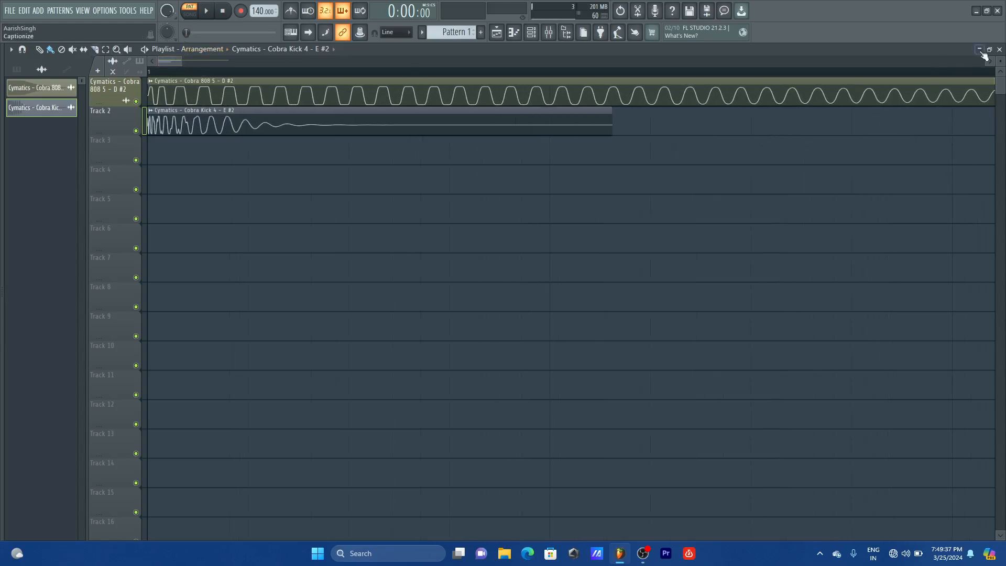
pyautogui.moveTo(1000, 62); pyautogui.dragTo(1000, 87)
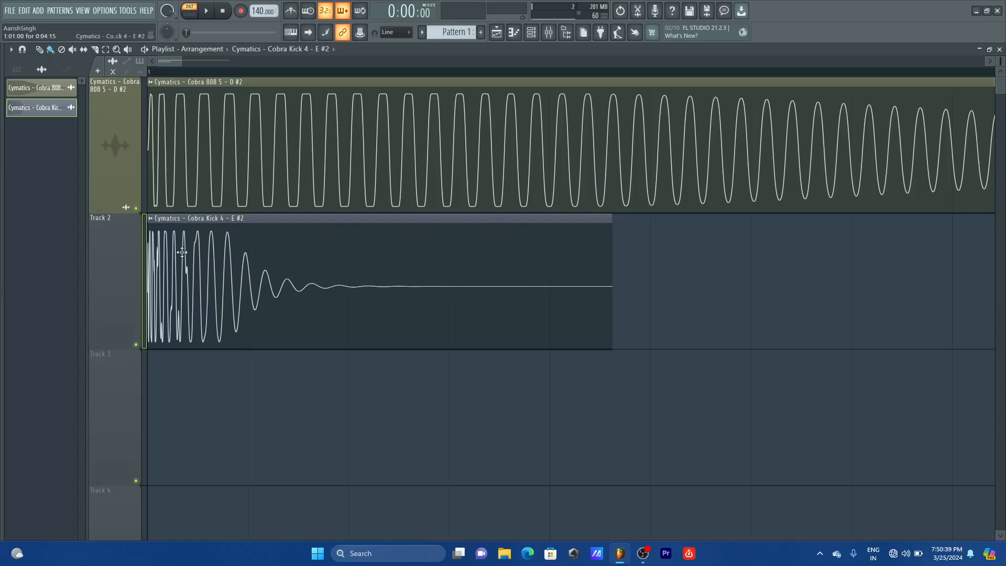
pyautogui.doubleClick(240, 262)
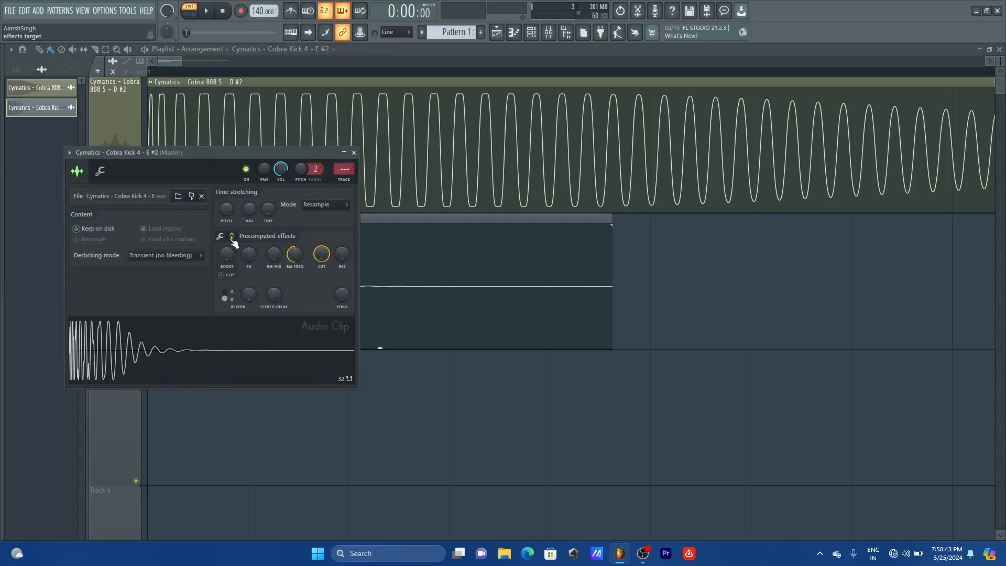
pyautogui.click(220, 274)
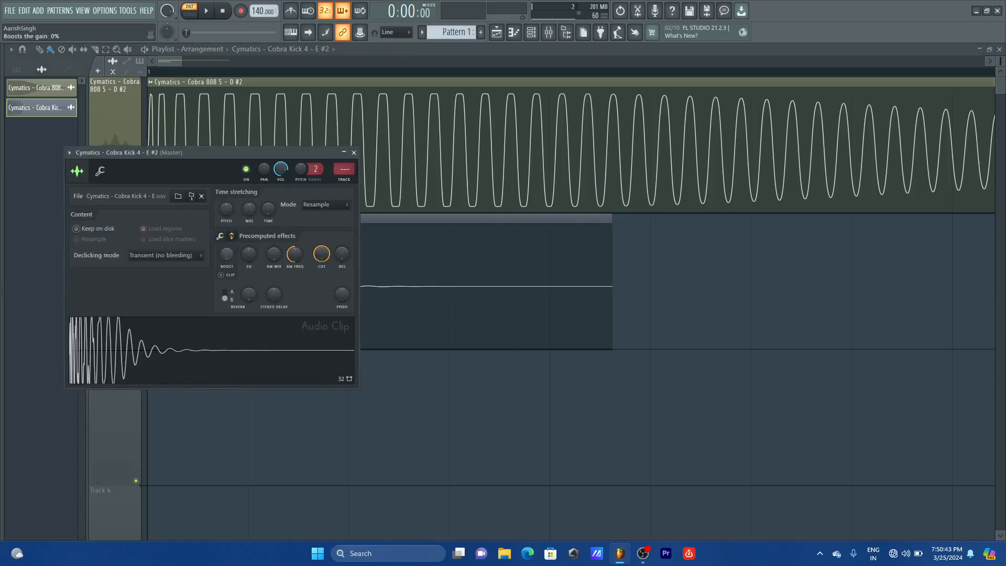
pyautogui.click(353, 152)
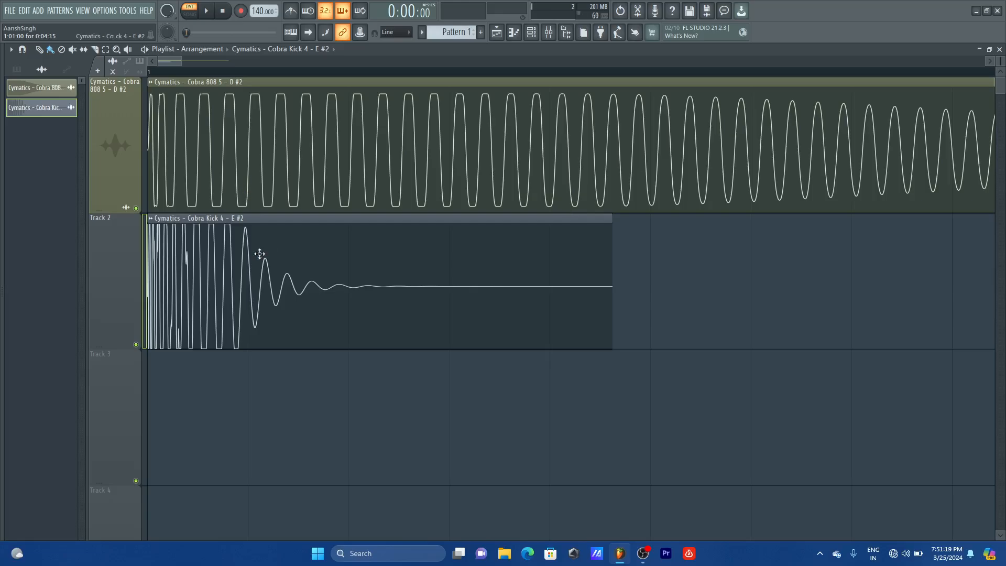
pyautogui.moveTo(181, 60); pyautogui.dragTo(215, 60)
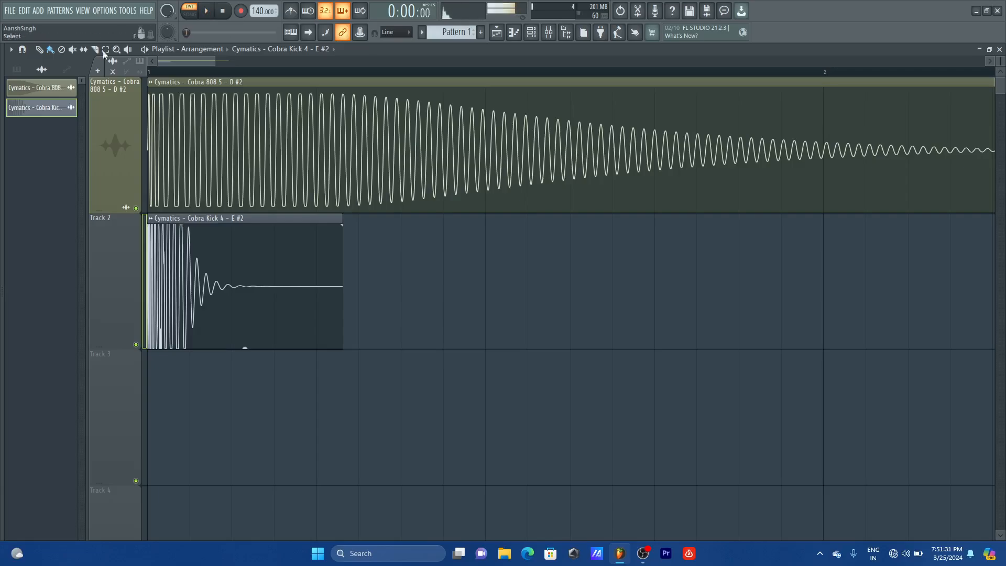
# - Switch playback to song mode and play the 808 and kick audio clips together from the start
pyautogui.click(189, 15)
pyautogui.press('space')
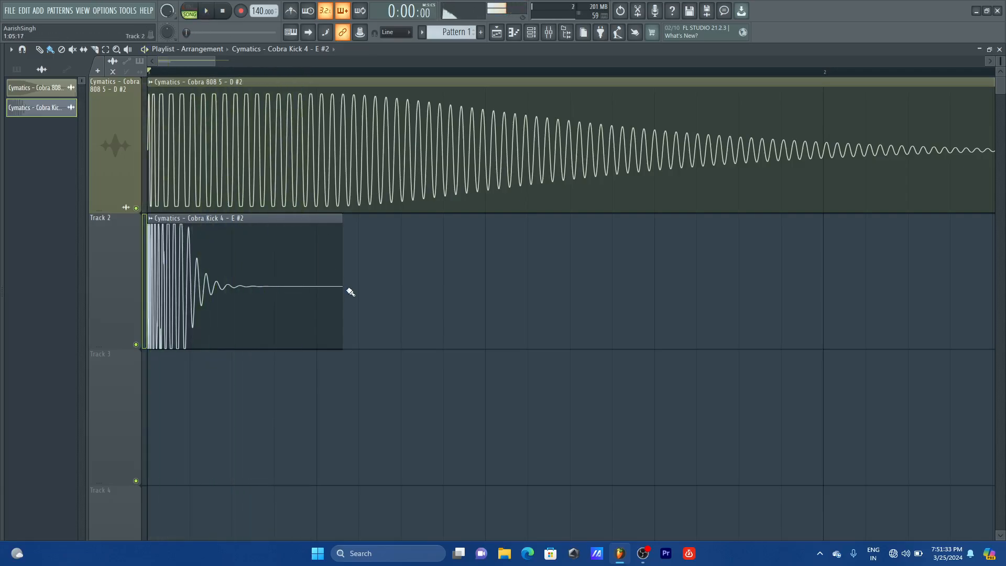
pyautogui.doubleClick(217, 262)
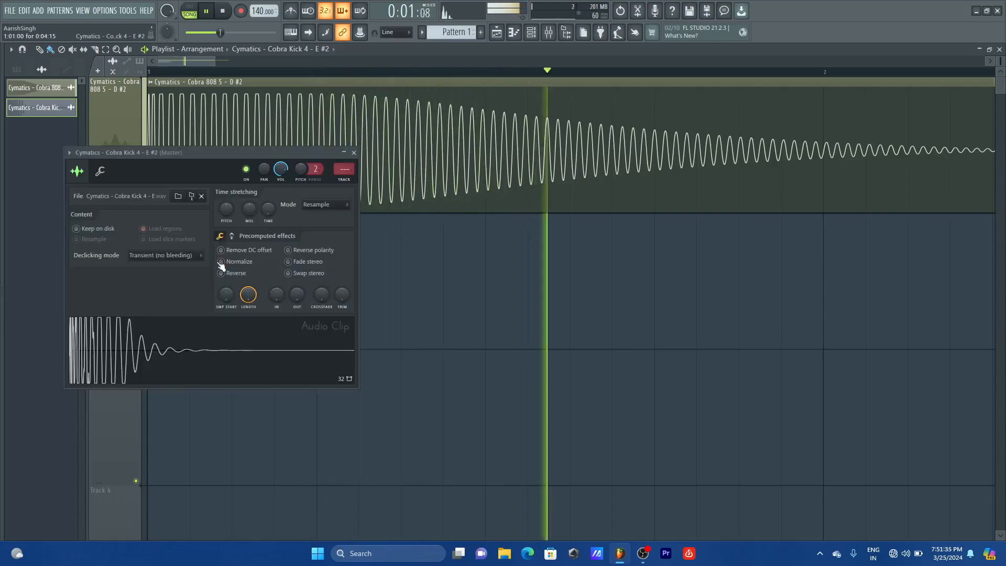
pyautogui.press('space')
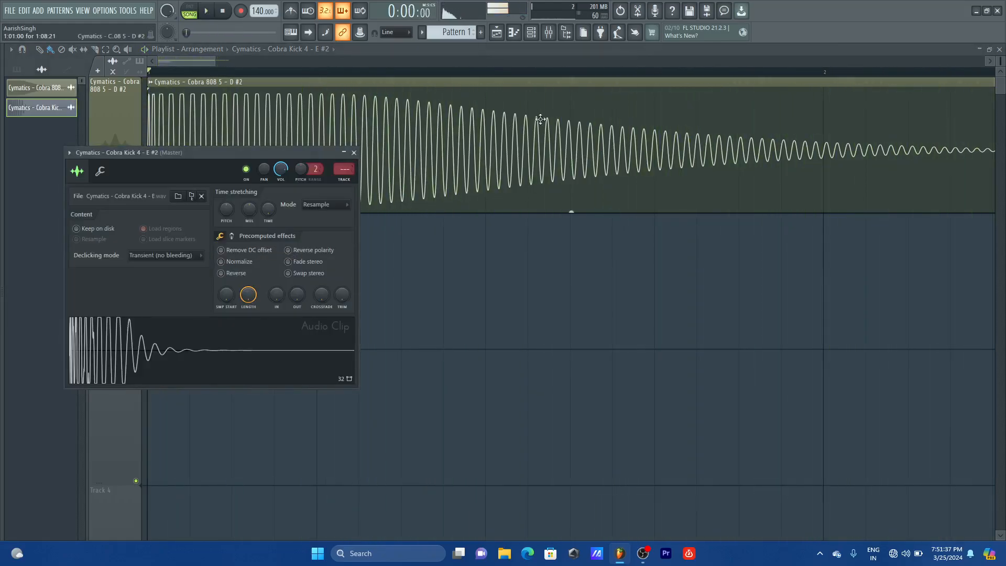
# - Select bar 1 of the playlist timeline as the playback region and play it
pyautogui.scroll(1, 829, 73)
pyautogui.scroll(-1, 825, 73)
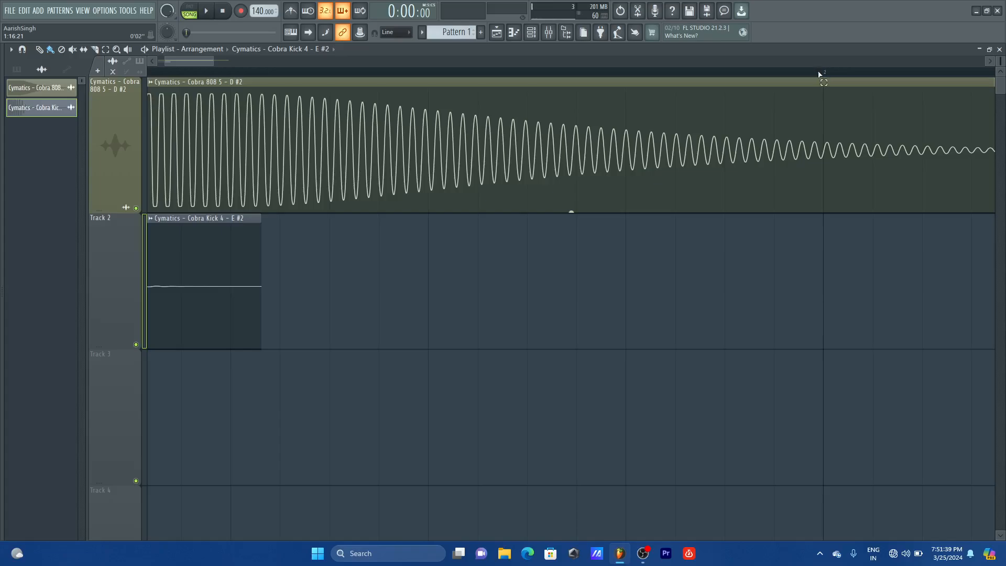
pyautogui.moveTo(819, 75); pyautogui.dragTo(2, 126)
pyautogui.press('space')
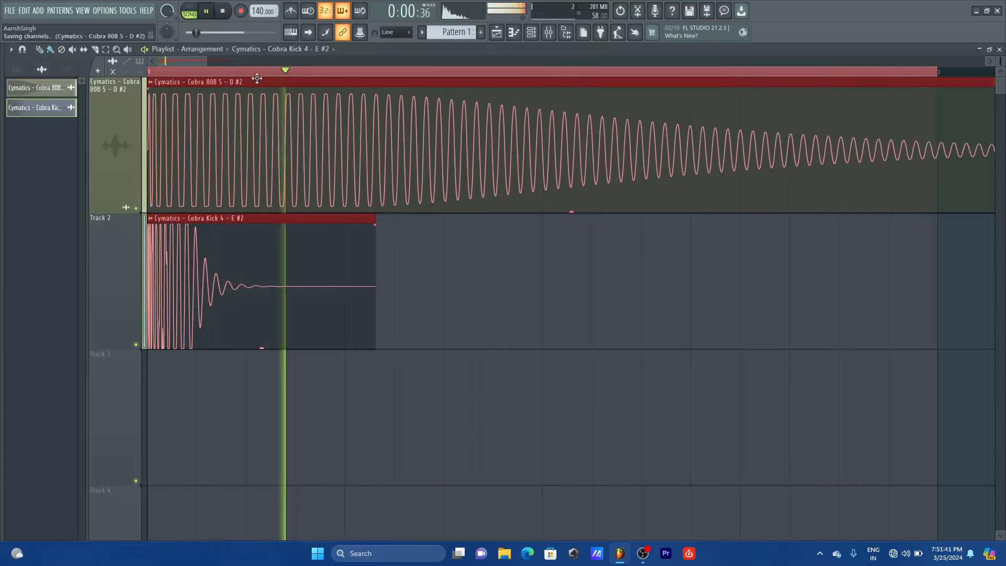
pyautogui.scroll(-2, 194, 65)
pyautogui.press('space')
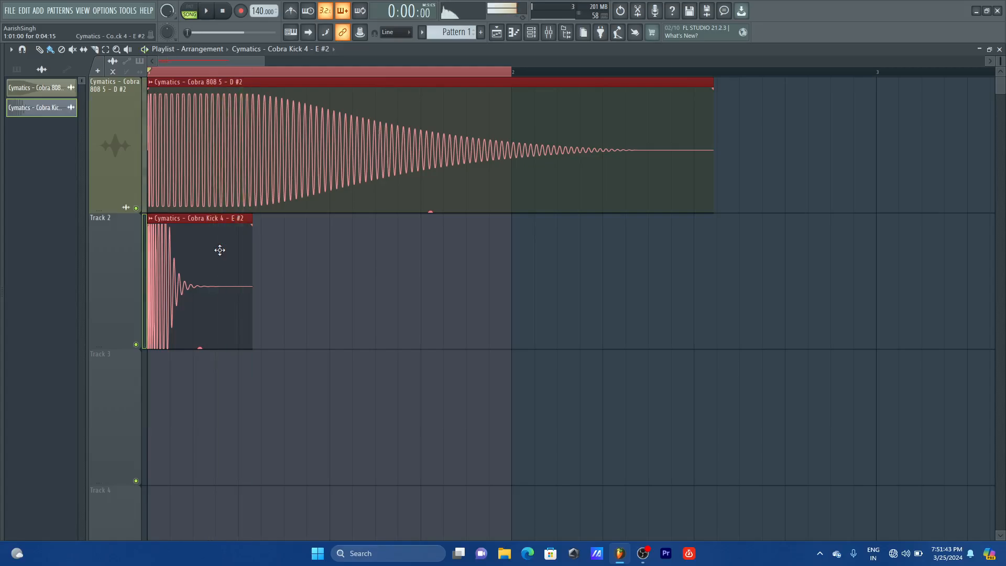
# - Enable Clip in the kick audio clip's precomputed effects and return to the page with the polarity and stereo options
pyautogui.doubleClick(219, 250)
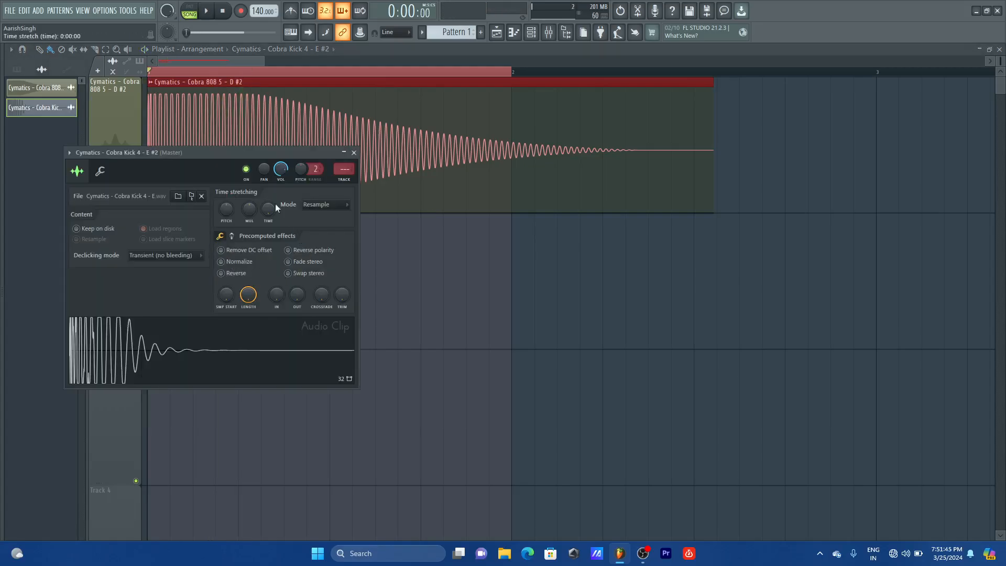
pyautogui.moveTo(246, 152); pyautogui.dragTo(364, 181)
pyautogui.click(349, 264)
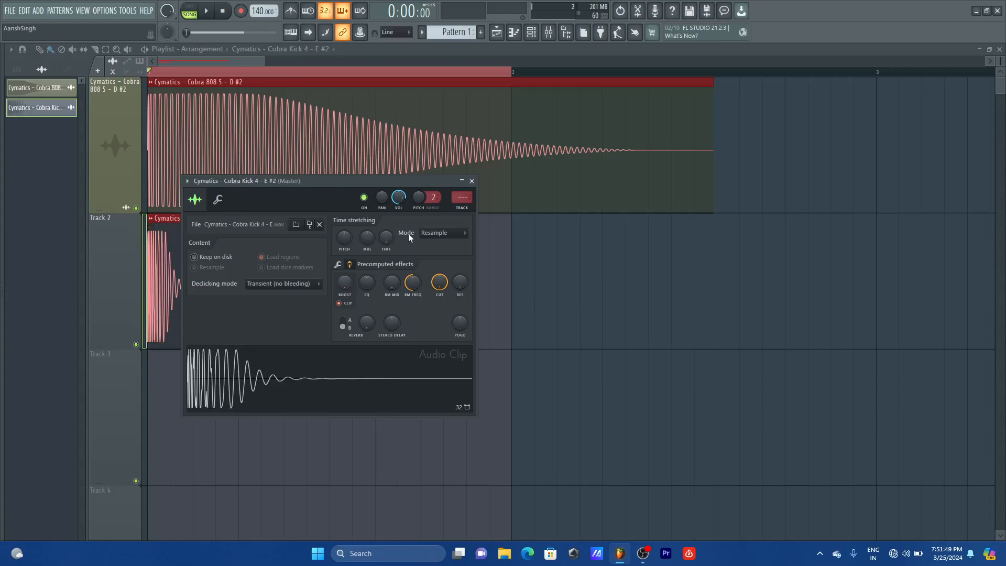
pyautogui.click(218, 199)
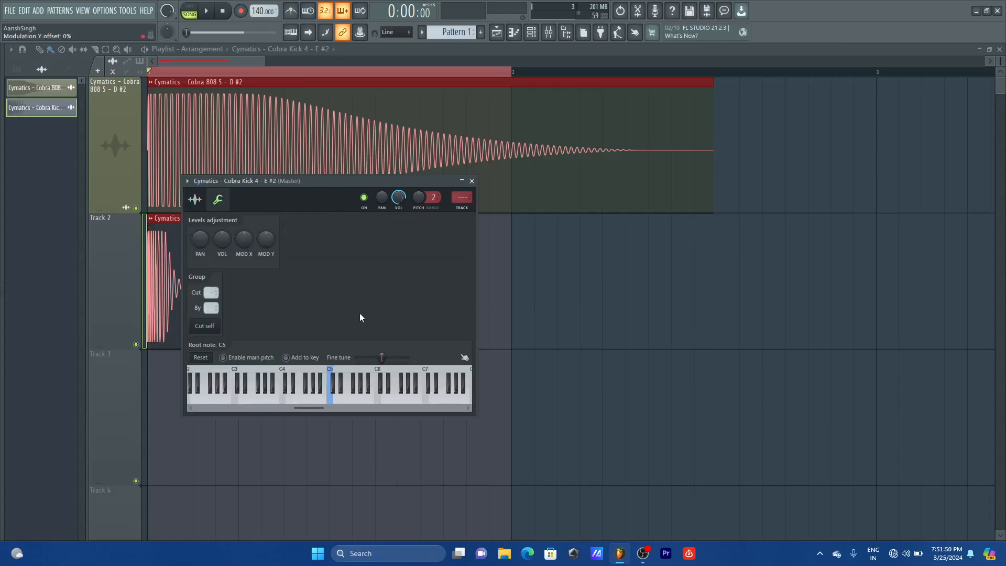
pyautogui.click(195, 199)
pyautogui.click(350, 264)
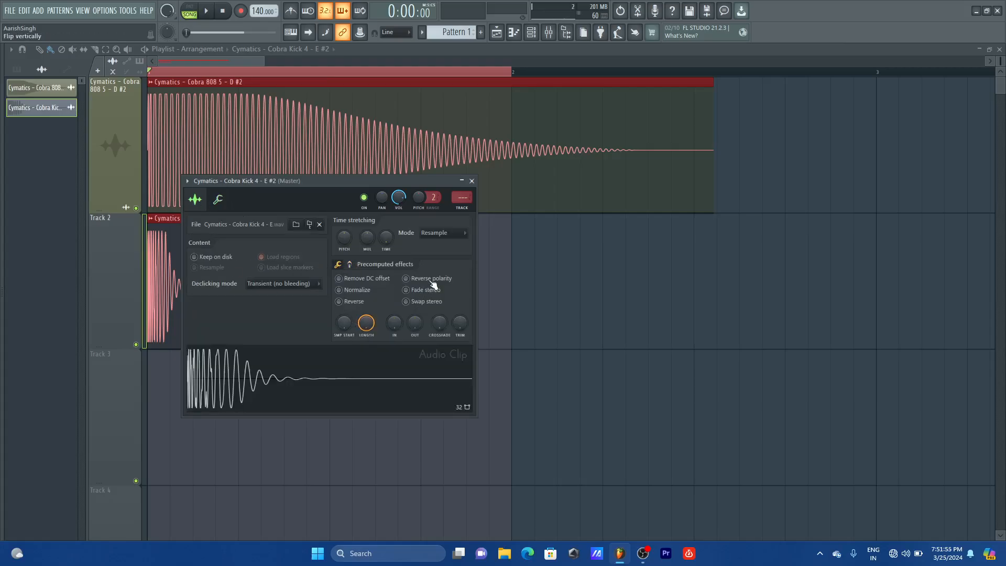
# - Enable Reverse polarity on the kick audio clip and close its settings to show both waveforms
pyautogui.moveTo(368, 185); pyautogui.dragTo(703, 181)
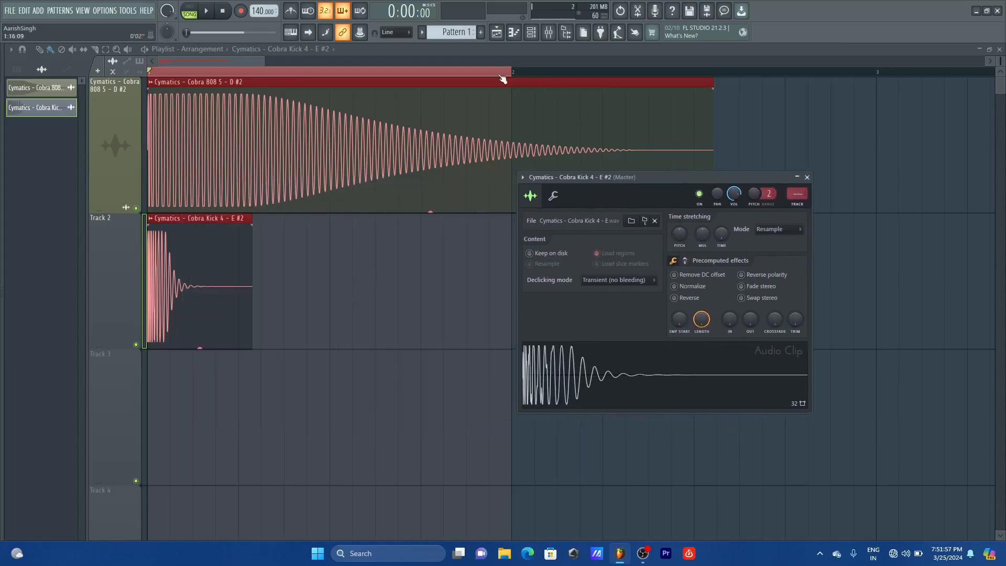
pyautogui.moveTo(262, 61); pyautogui.dragTo(182, 61)
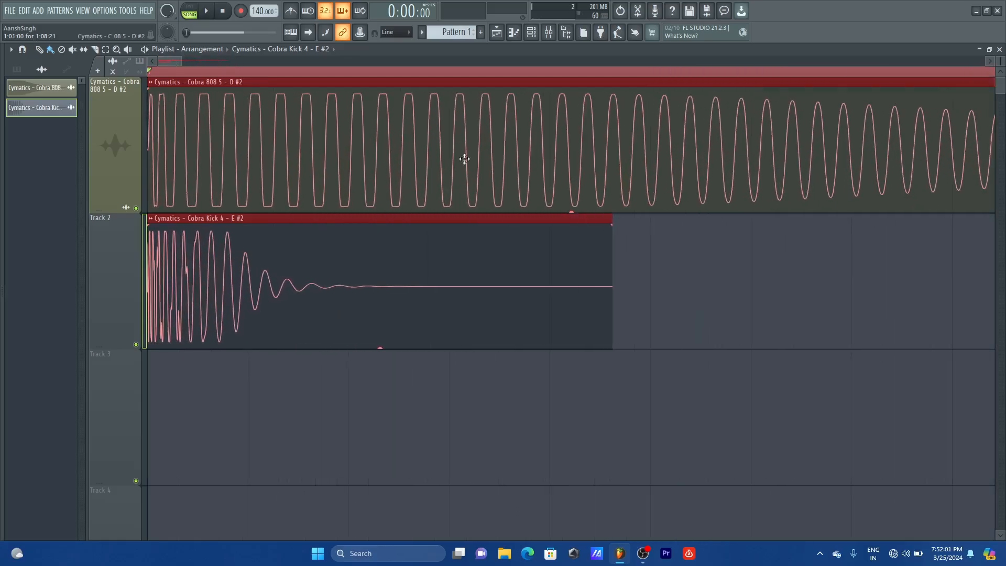
pyautogui.doubleClick(449, 257)
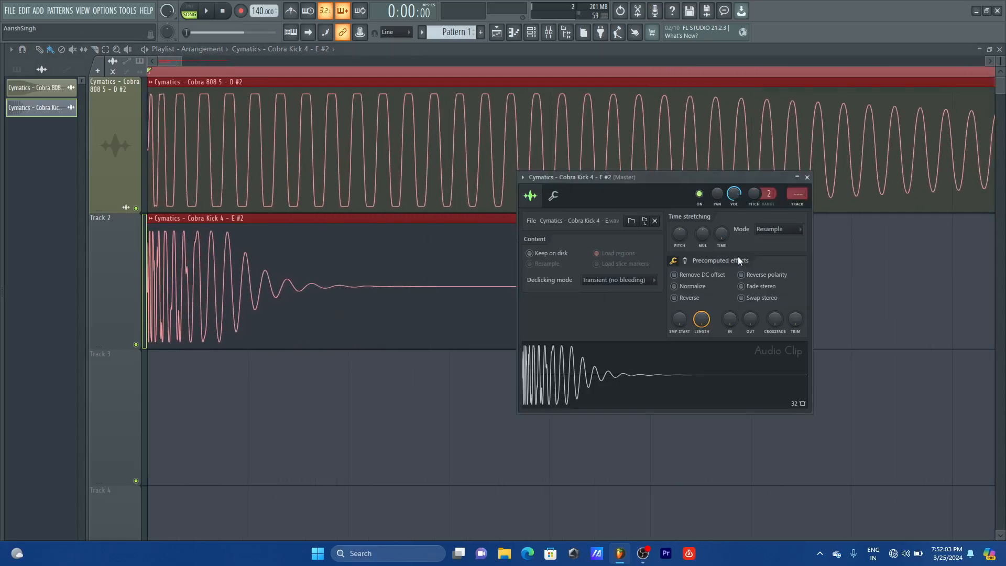
pyautogui.click(769, 280)
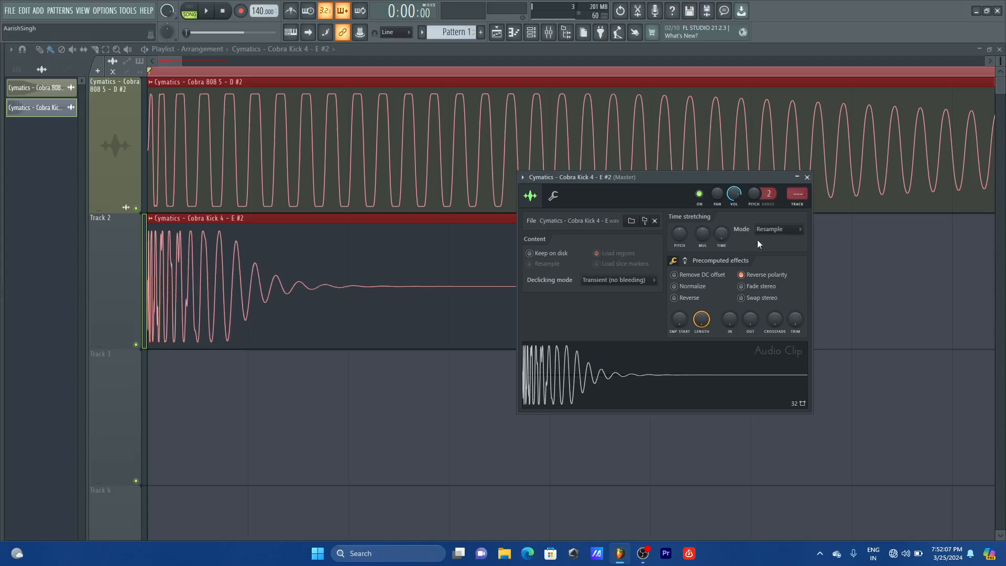
pyautogui.click(807, 177)
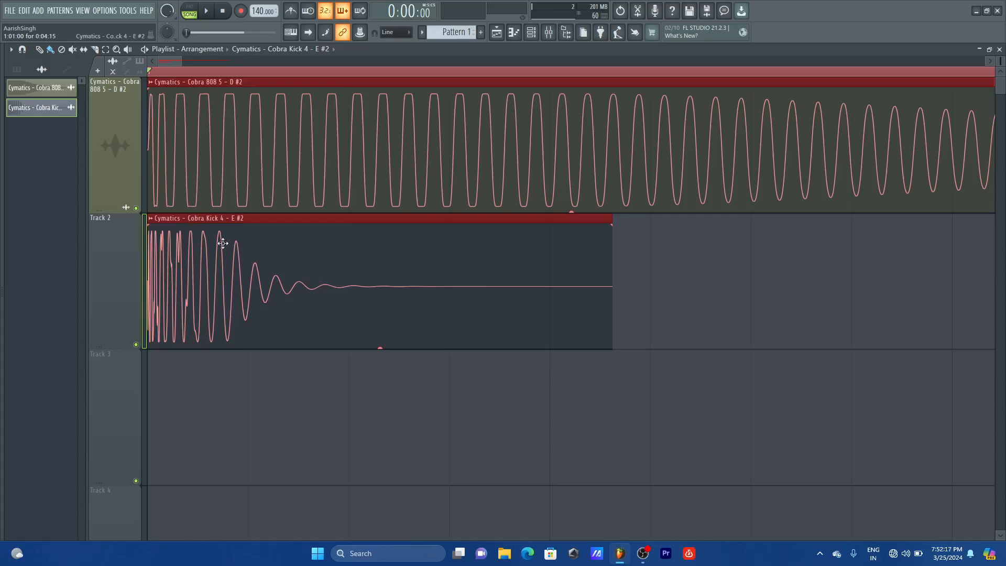
# - Start and stop playback repeatedly to hear the 808 layered with the polarity-reversed kick
pyautogui.press('space')
pyautogui.press('space')
pyautogui.press('space')
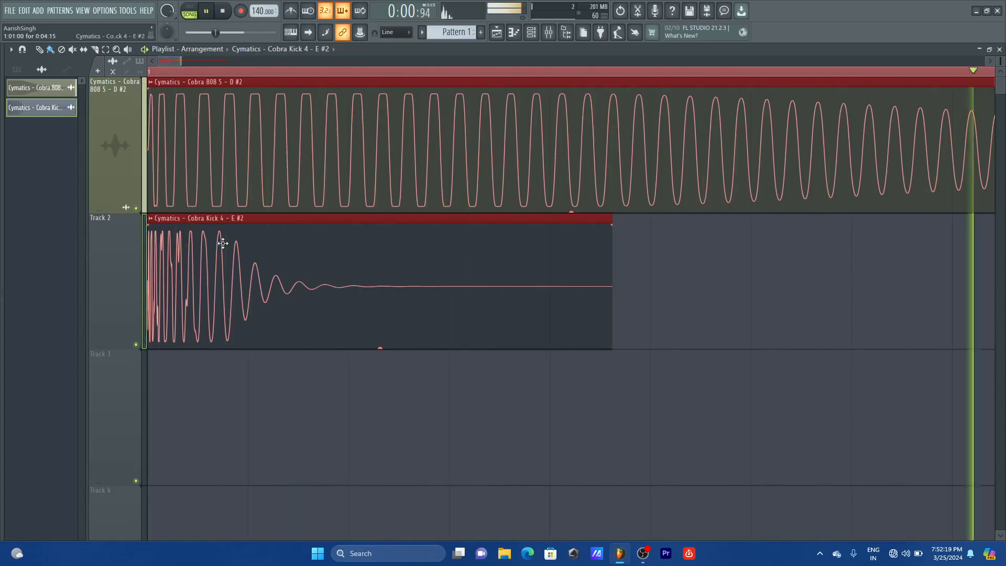
pyautogui.press('space')
pyautogui.press('space')
pyautogui.press('space')
pyautogui.press('space')
pyautogui.press('space')
pyautogui.press('space')
pyautogui.press('space')
pyautogui.press('space')
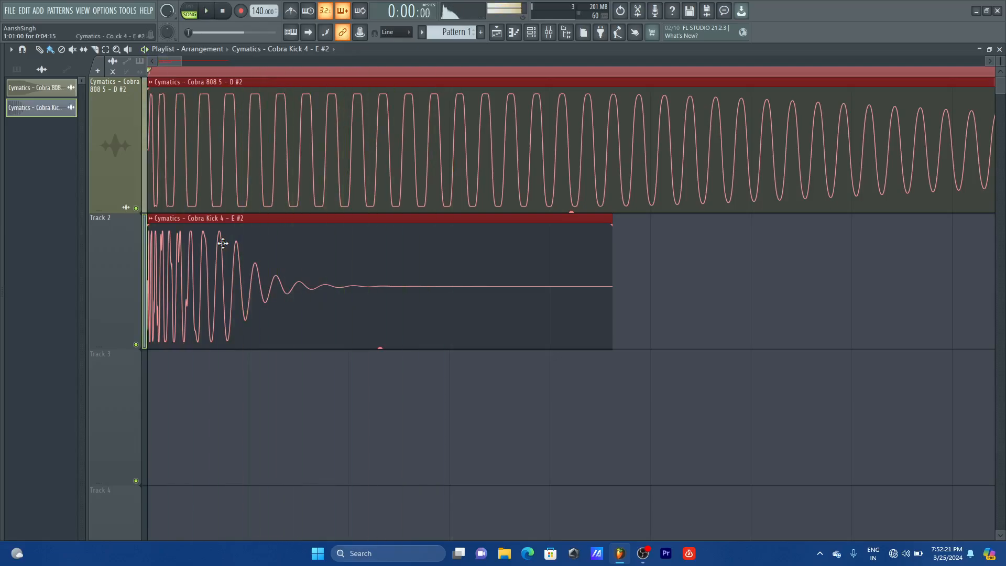
pyautogui.press('space')
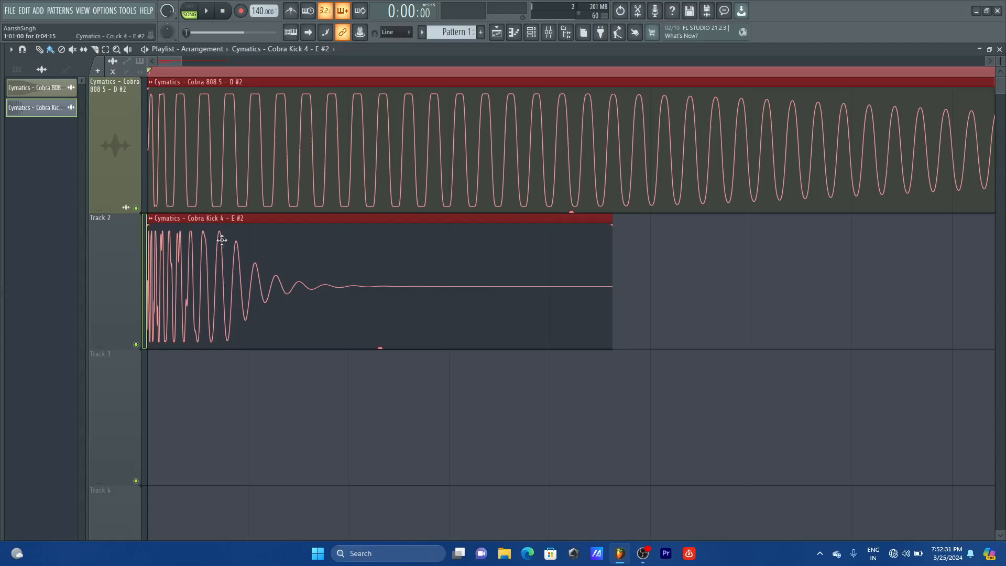
# - Reopen the kick audio clip's settings, turn Reverse polarity off and play it with the 808
pyautogui.doubleClick(236, 279)
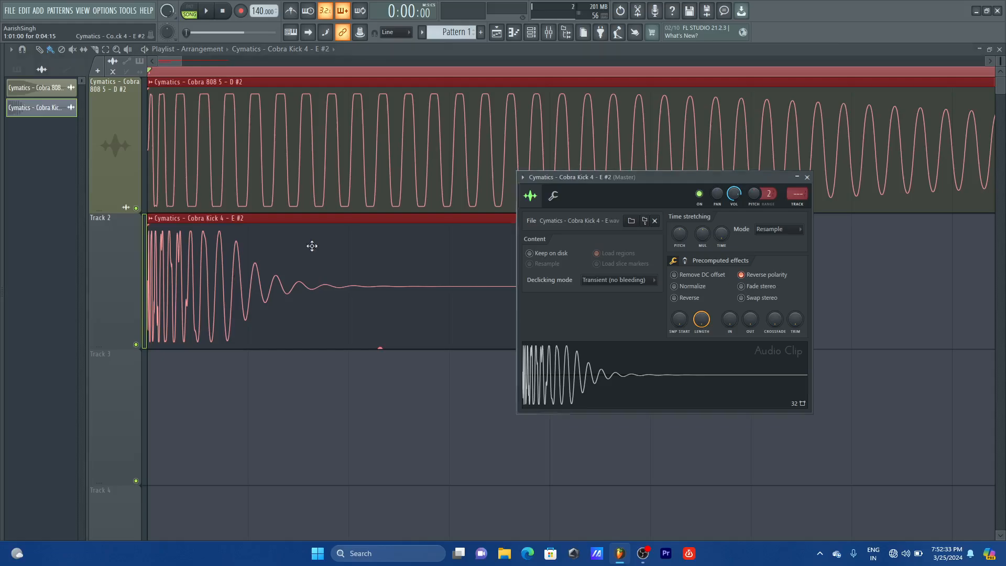
pyautogui.moveTo(651, 177); pyautogui.dragTo(542, 130)
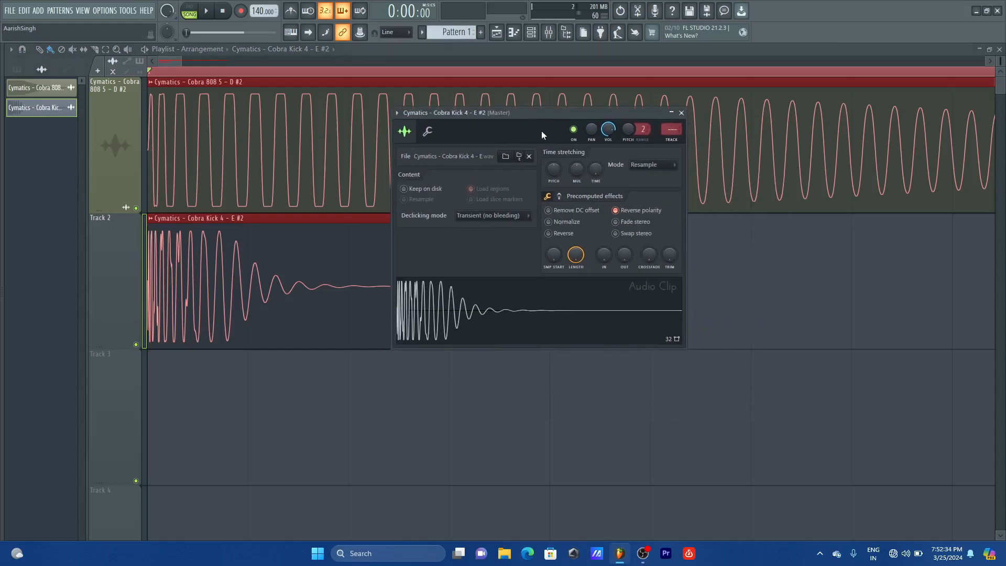
pyautogui.click(630, 213)
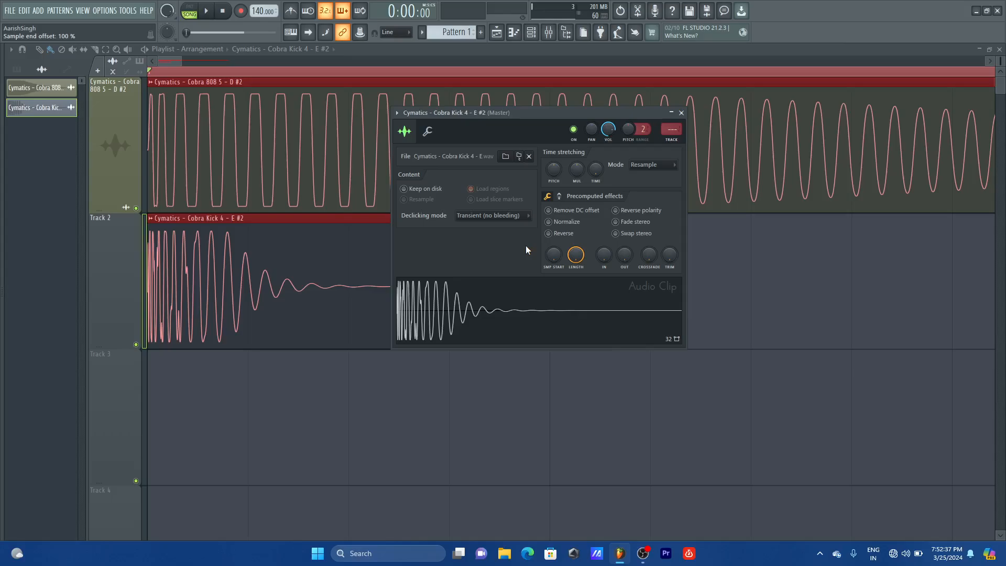
pyautogui.click(640, 212)
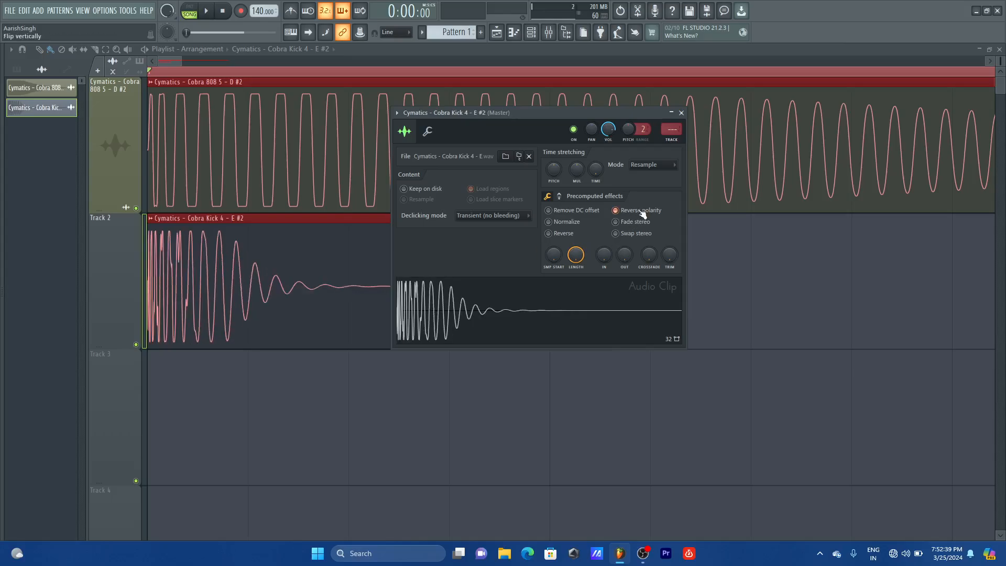
pyautogui.click(642, 213)
pyautogui.moveTo(574, 113); pyautogui.dragTo(577, 124)
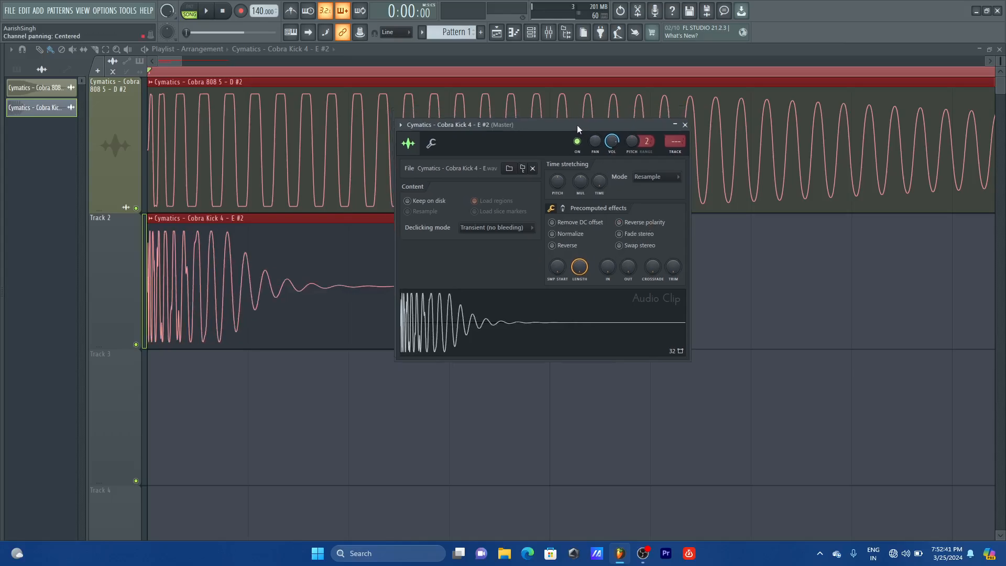
pyautogui.press('space')
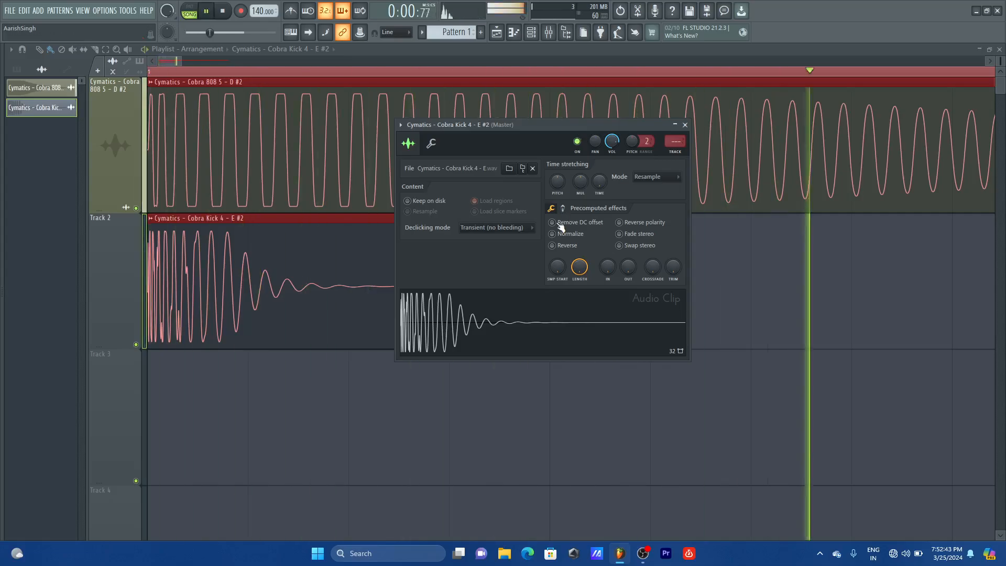
pyautogui.press('space')
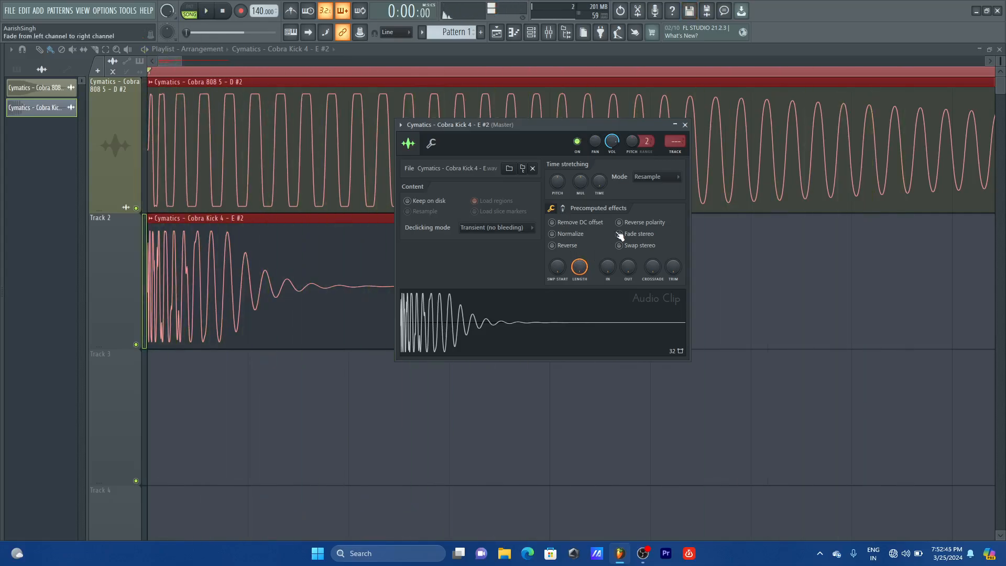
# - Compare playback with the kick clip's Reverse polarity on and off, leave it off and close the clip's settings
pyautogui.click(618, 222)
pyautogui.press('space')
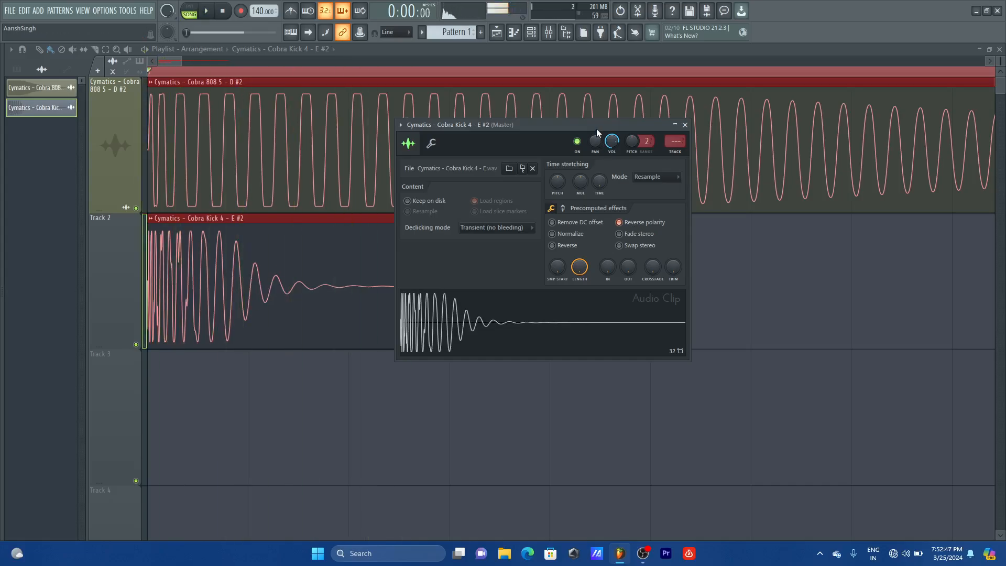
pyautogui.press('space')
pyautogui.click(618, 222)
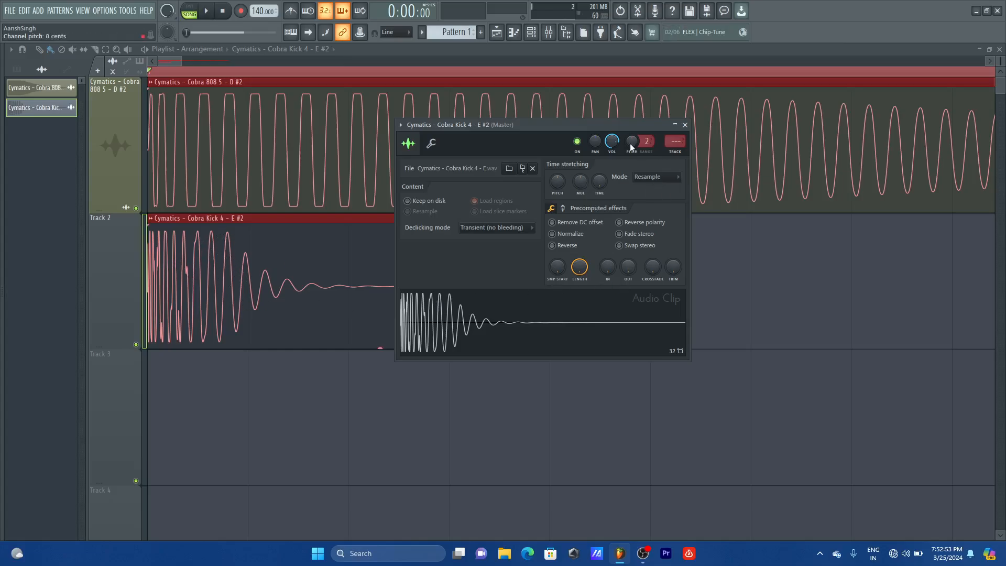
pyautogui.moveTo(596, 125); pyautogui.dragTo(592, 131)
pyautogui.press('space')
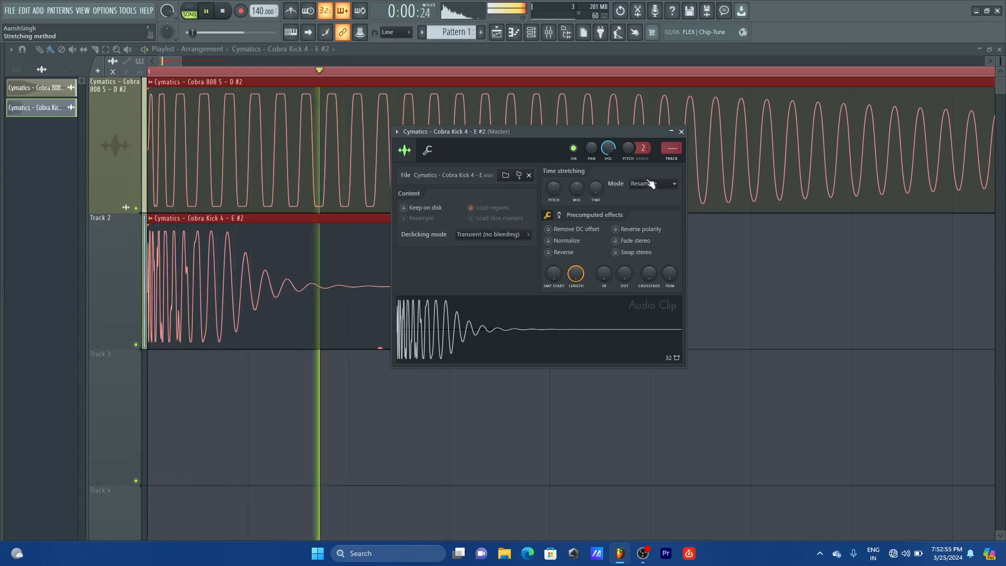
pyautogui.press('space')
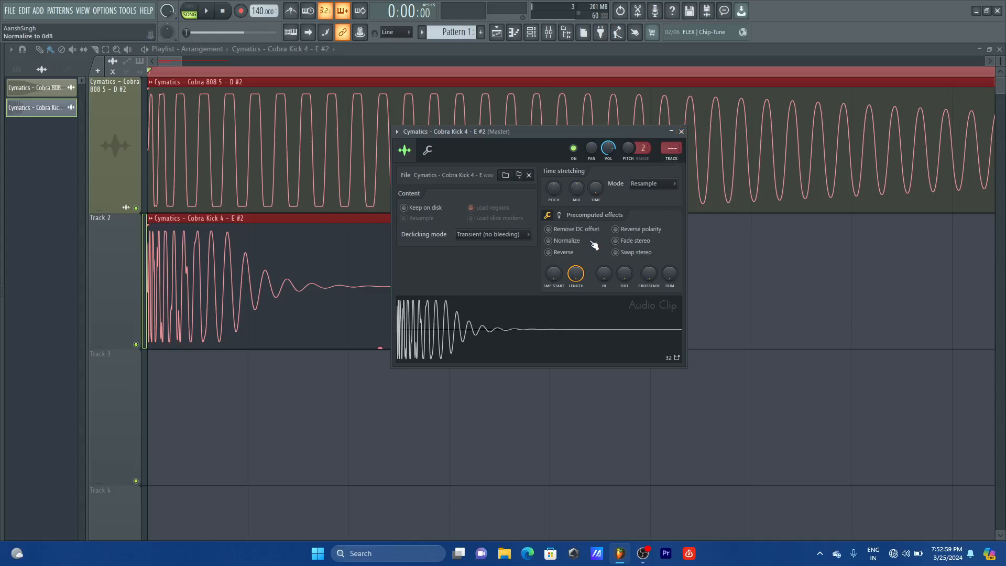
pyautogui.click(618, 230)
pyautogui.click(622, 231)
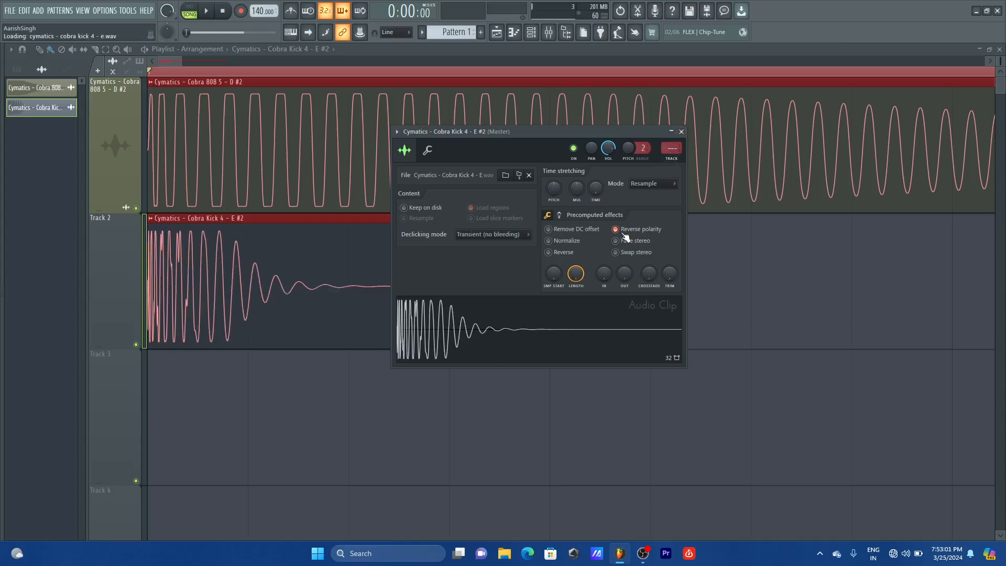
pyautogui.click(681, 131)
# - Delete both the 808 and kick audio clip channels from the Audio group of the channel rack
pyautogui.press('F6')
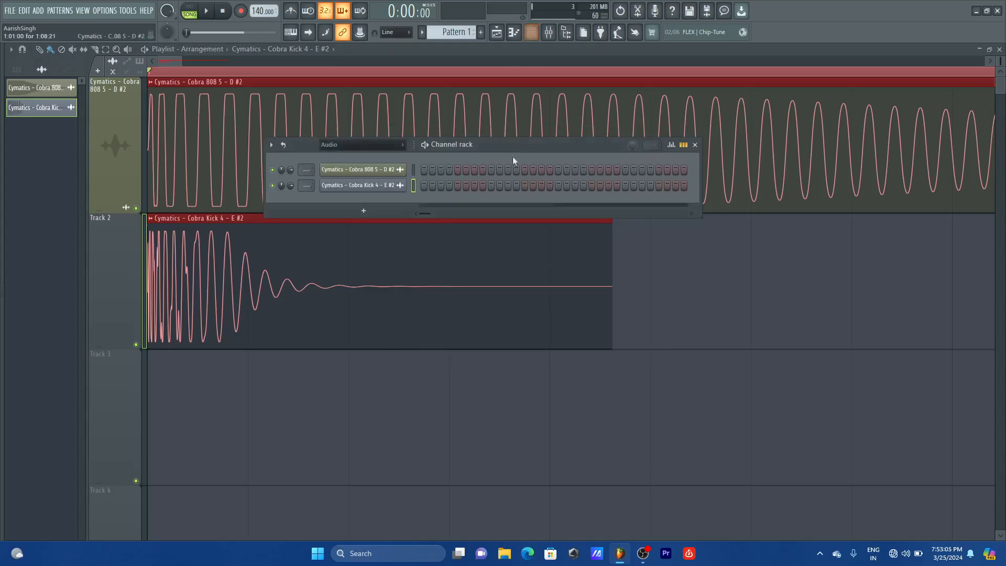
pyautogui.click(355, 143)
pyautogui.click(355, 143)
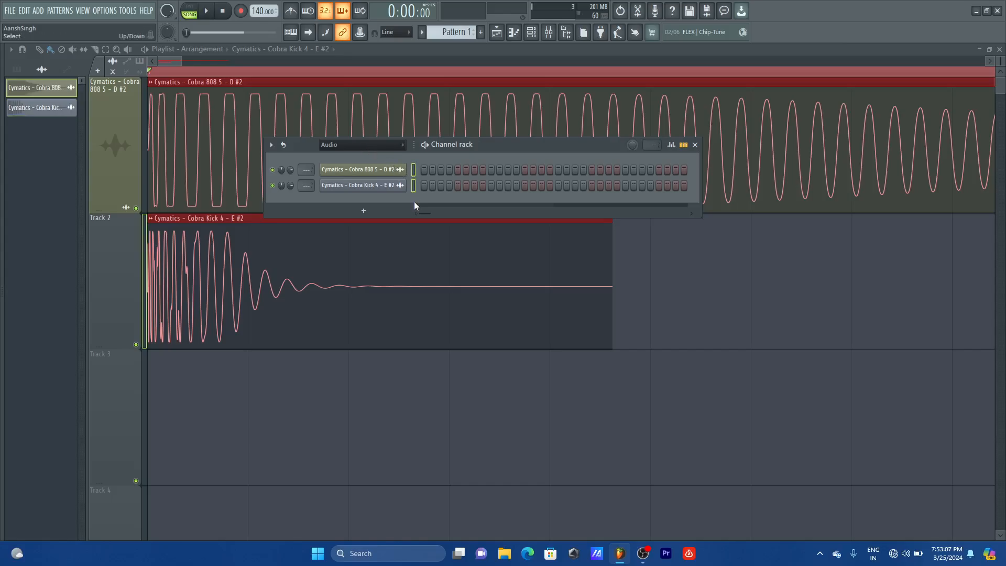
pyautogui.hotkey('alt', 'Delete')
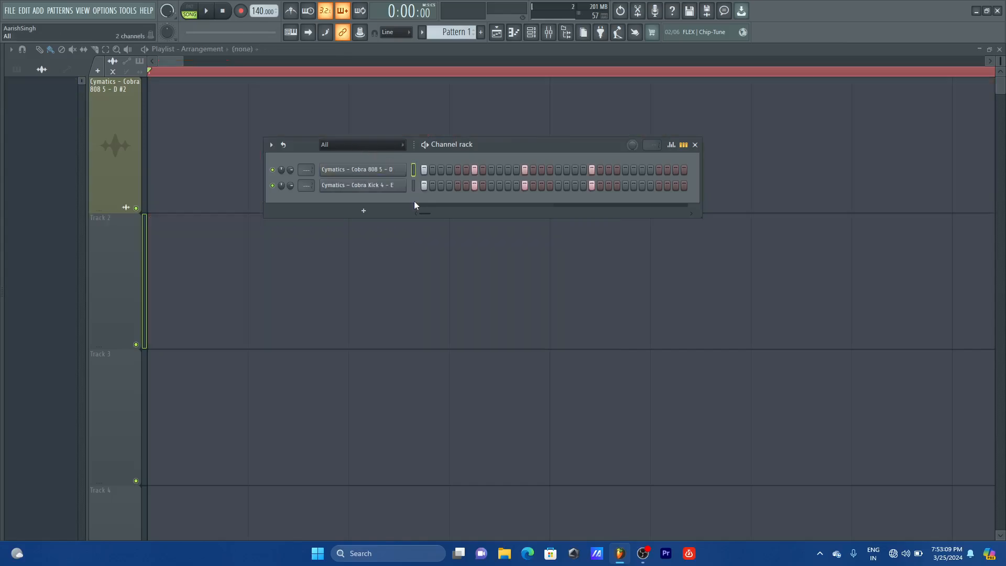
# - Switch playback to pattern mode and open the Cymatics - Cobra Kick 4 - E sampler settings, clear of the channel names
pyautogui.click(190, 14)
pyautogui.click(382, 186)
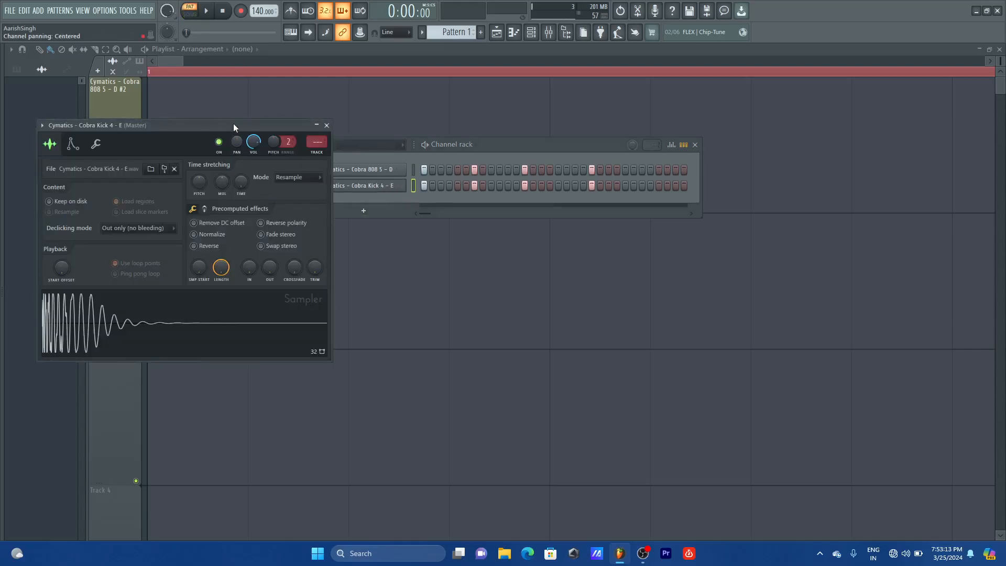
pyautogui.moveTo(234, 127); pyautogui.dragTo(775, 163)
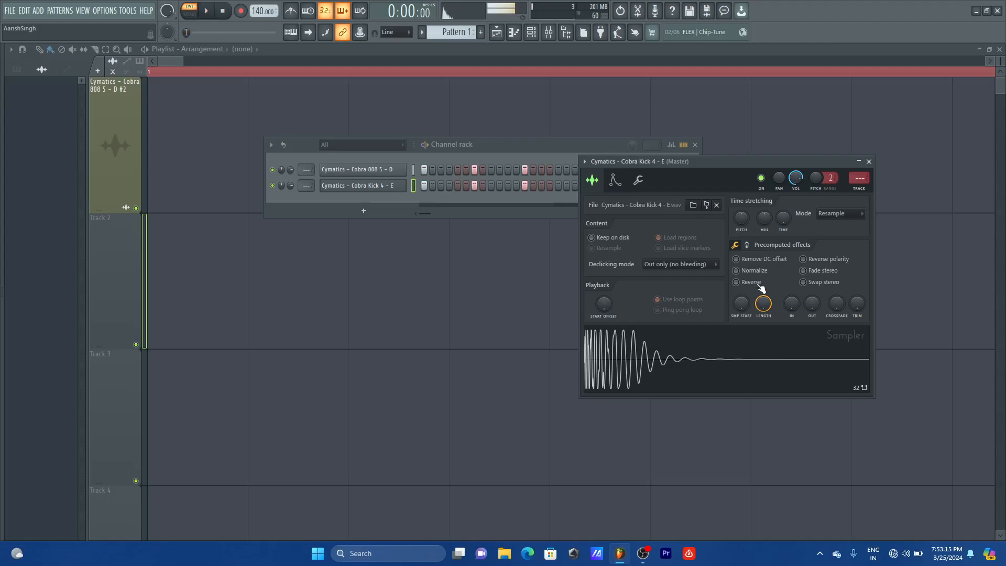
# - Turn on Reverse polarity in the Cymatics - Cobra Kick 4 - E sampler and play the pattern with the 808
pyautogui.click(820, 259)
pyautogui.moveTo(772, 162); pyautogui.dragTo(739, 170)
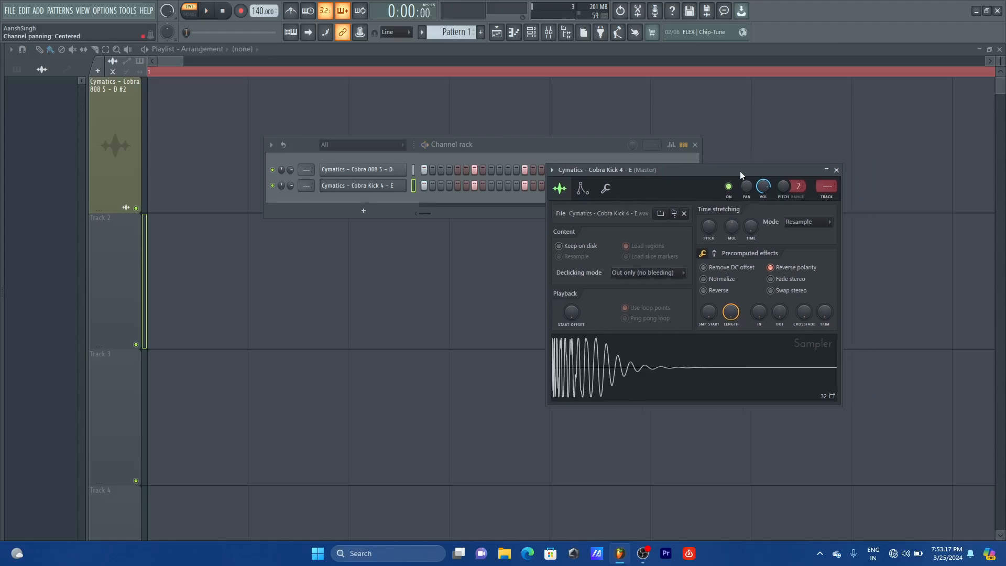
pyautogui.press('space')
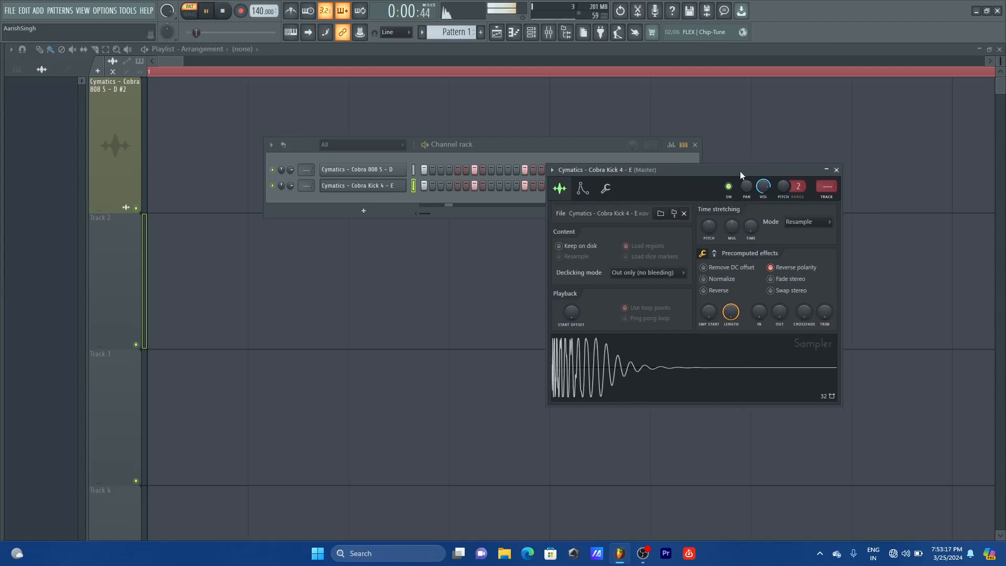
# - Compare pattern playback with the kick sampler's Reverse polarity off and on, leave it on, stop playback and close the settings
pyautogui.click(784, 269)
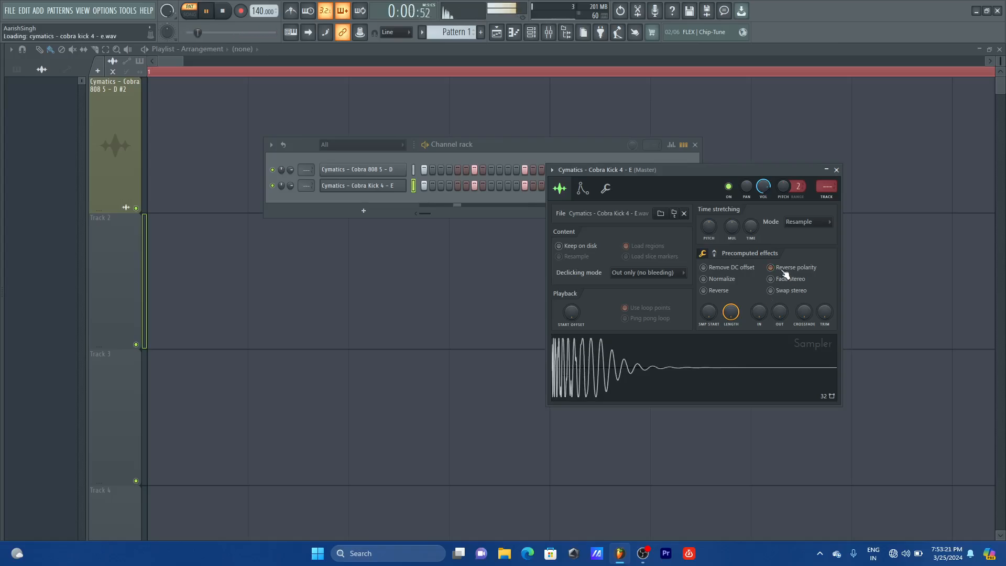
pyautogui.click(785, 270)
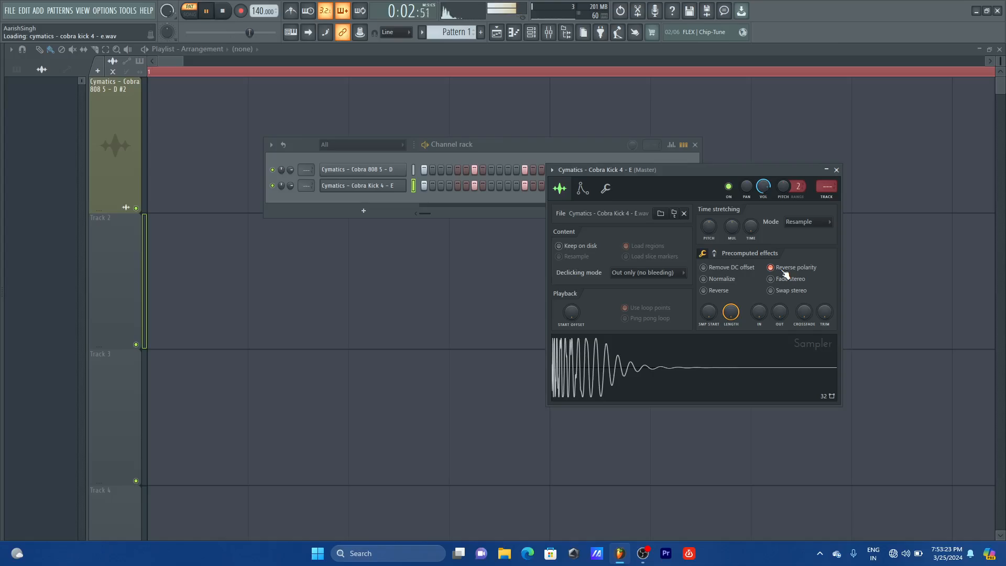
pyautogui.click(784, 270)
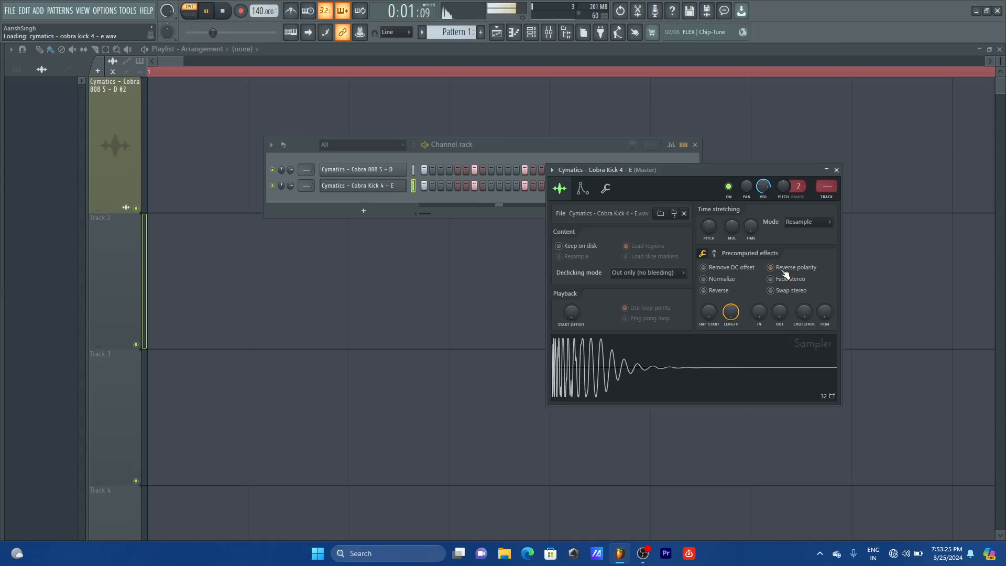
pyautogui.click(784, 270)
pyautogui.press('space')
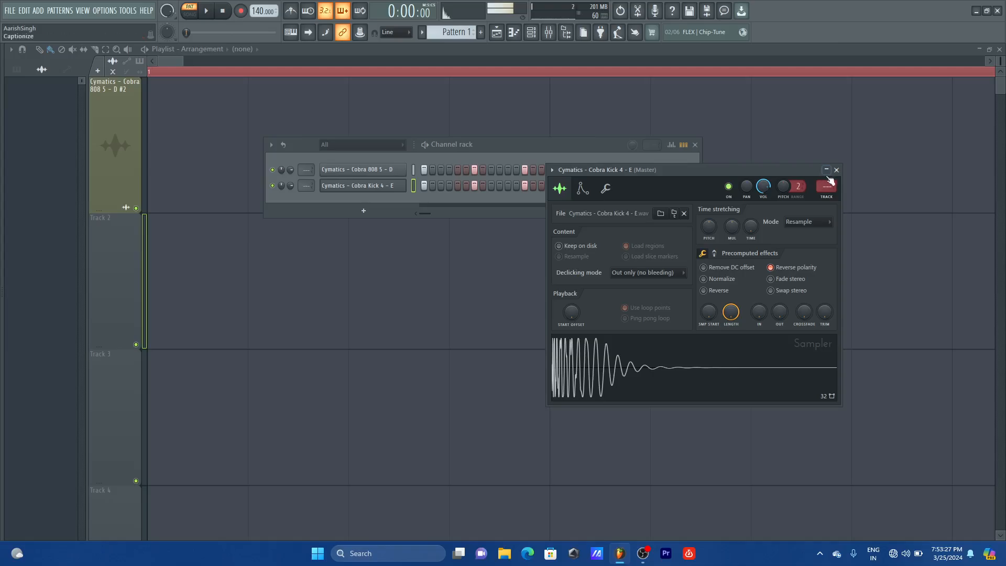
pyautogui.click(836, 170)
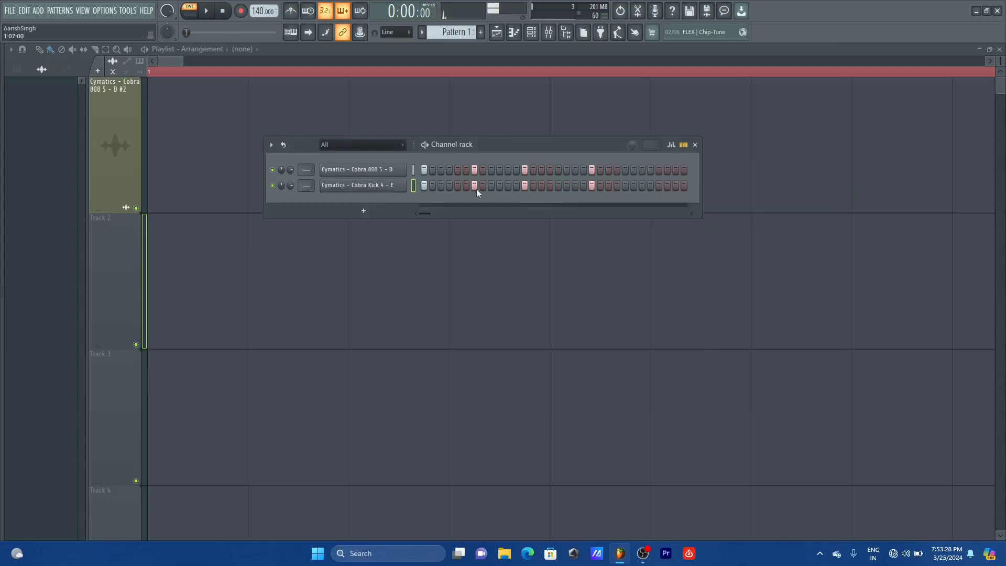
pyautogui.click(401, 187)
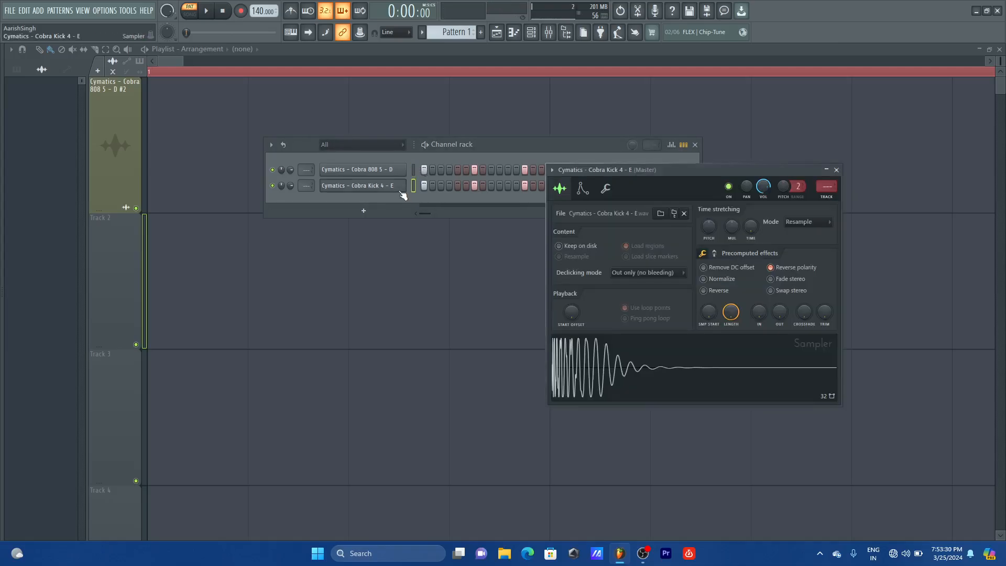
pyautogui.click(836, 170)
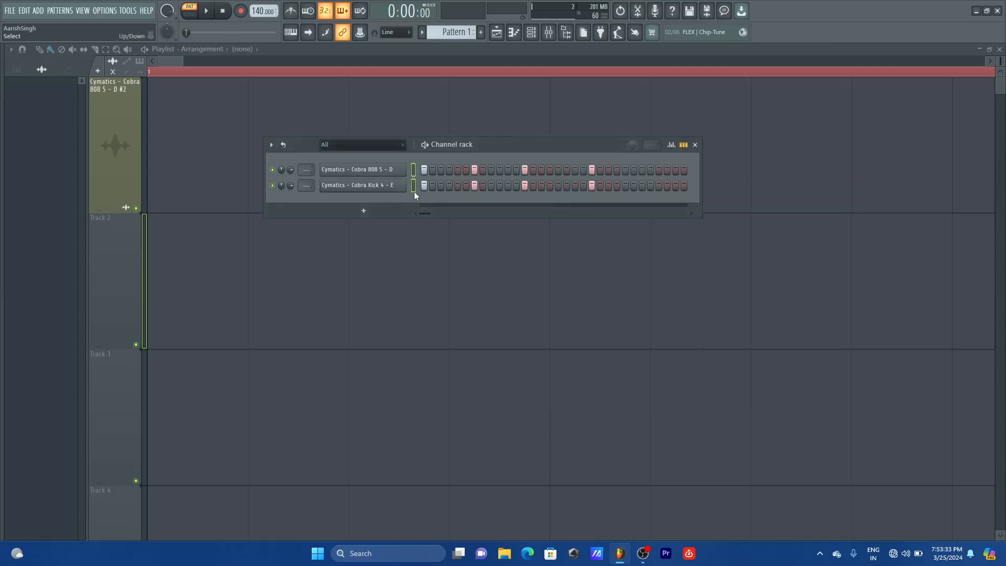
# - Route the 808 and kick channels to mixer tracks 1 and 2, and check both tracks in the mixer
pyautogui.hotkey('ctrl', 'l')
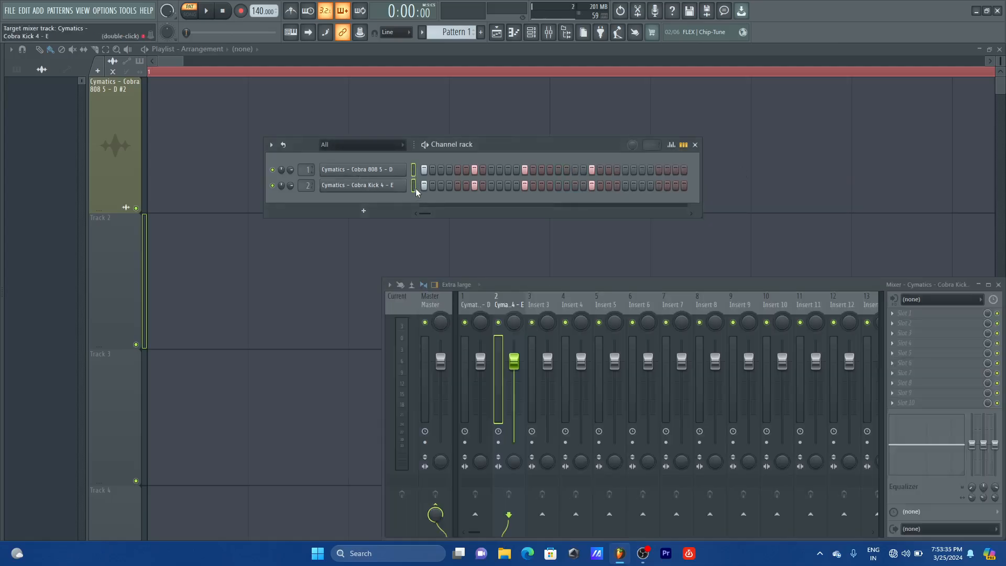
pyautogui.click(476, 295)
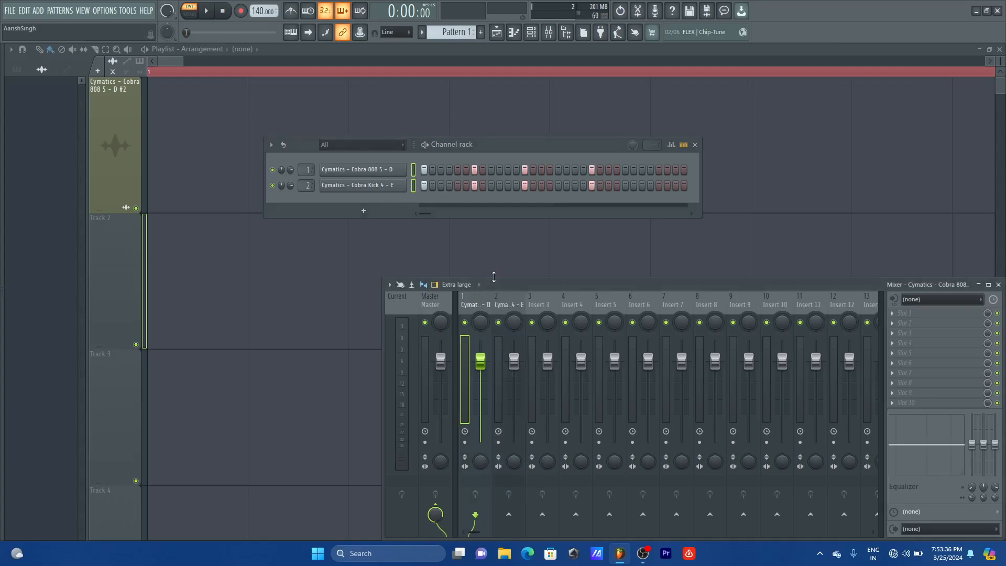
pyautogui.click(507, 303)
# - In the Cymatics - Cobra 808 5 - D sampler's precomputed effects, raise Boost to 7% and turn on Clip
pyautogui.click(400, 185)
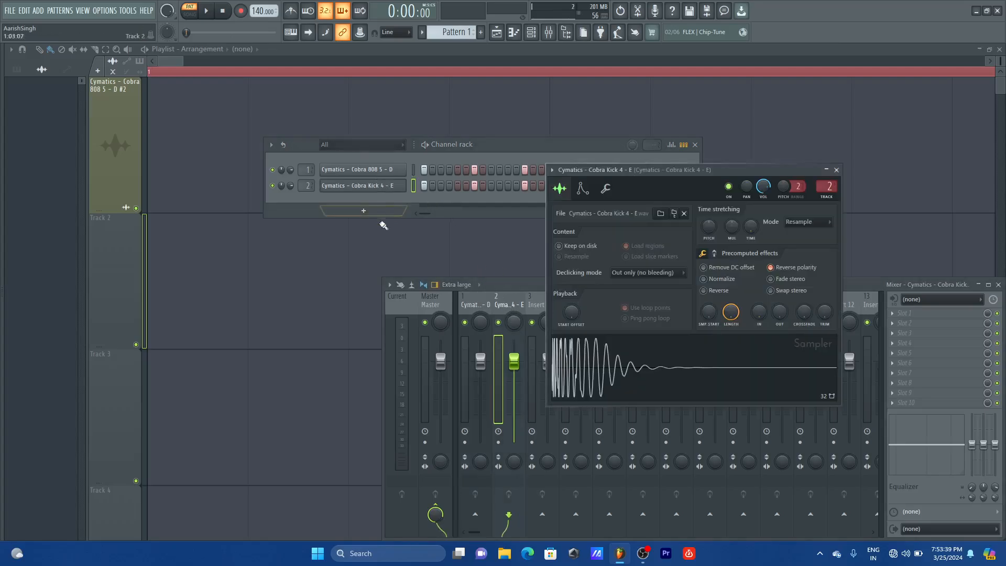
pyautogui.click(394, 170)
pyautogui.click(417, 275)
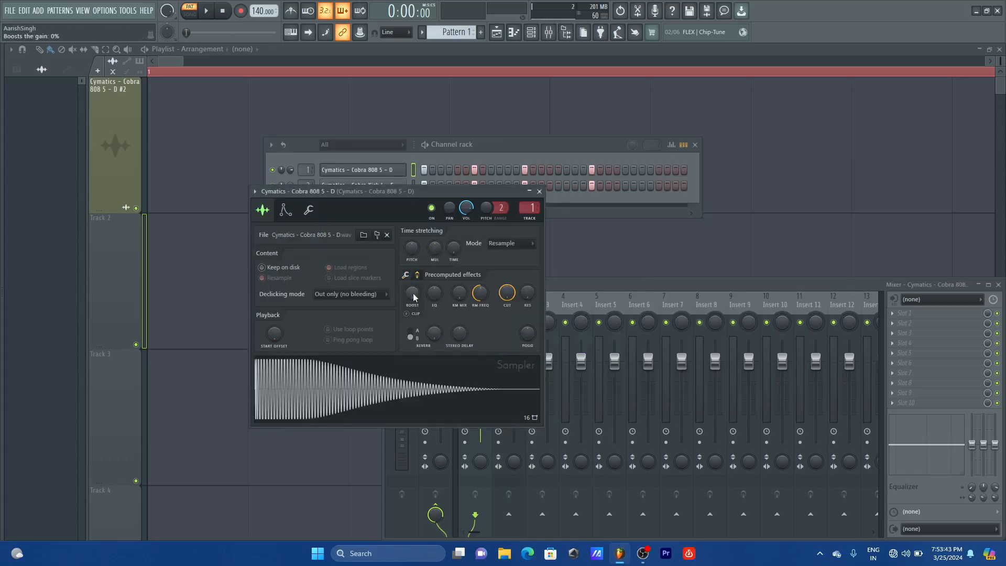
pyautogui.moveTo(412, 292); pyautogui.dragTo(412, 290)
pyautogui.click(408, 313)
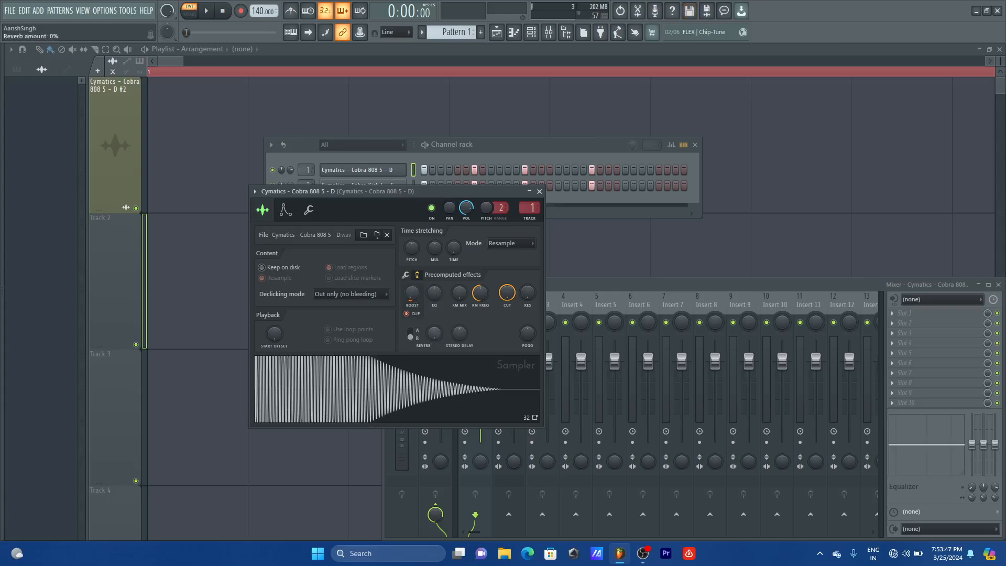
# - Shorten the 808's sample Length to enlarge its waveform, and compare its shape at no, full and reduced Boost
pyautogui.click(411, 277)
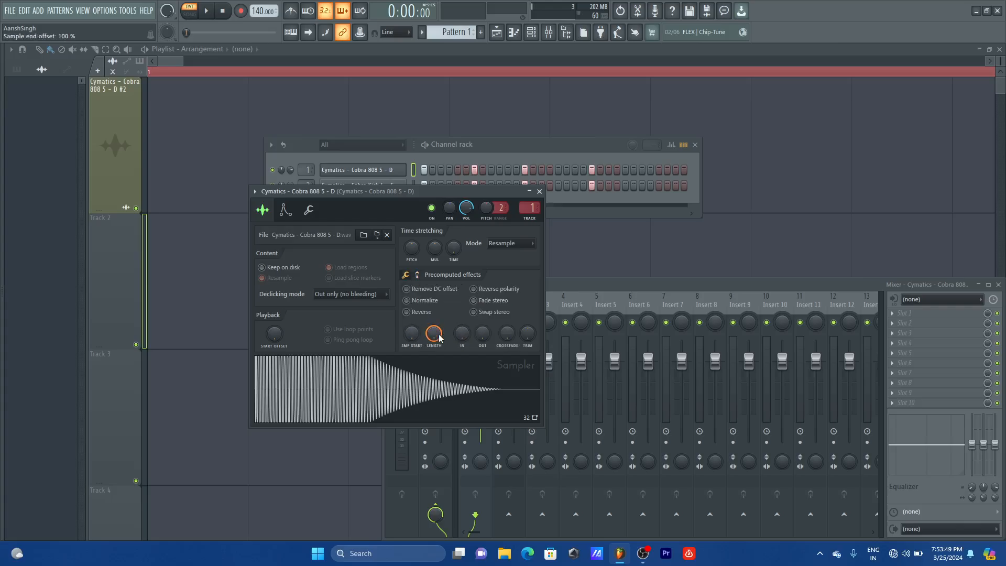
pyautogui.moveTo(434, 333); pyautogui.dragTo(434, 363)
pyautogui.click(418, 274)
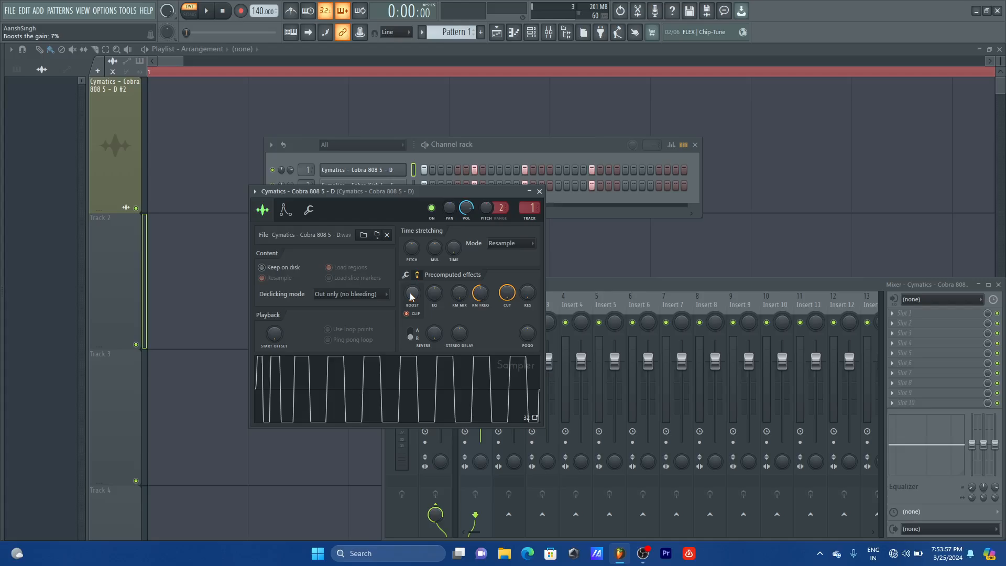
pyautogui.moveTo(411, 296); pyautogui.dragTo(412, 309)
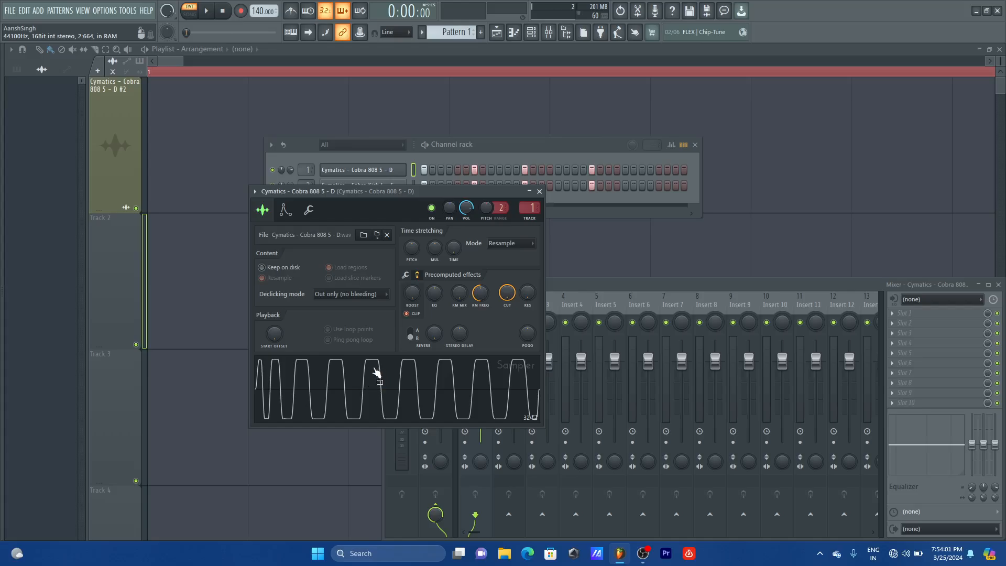
pyautogui.moveTo(422, 299); pyautogui.dragTo(422, 262)
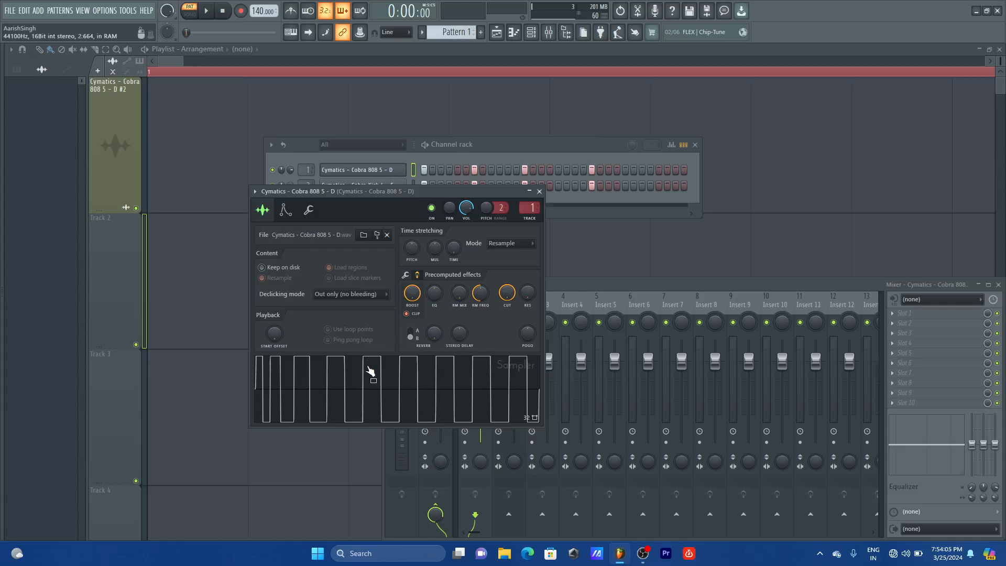
pyautogui.moveTo(413, 292); pyautogui.dragTo(412, 321)
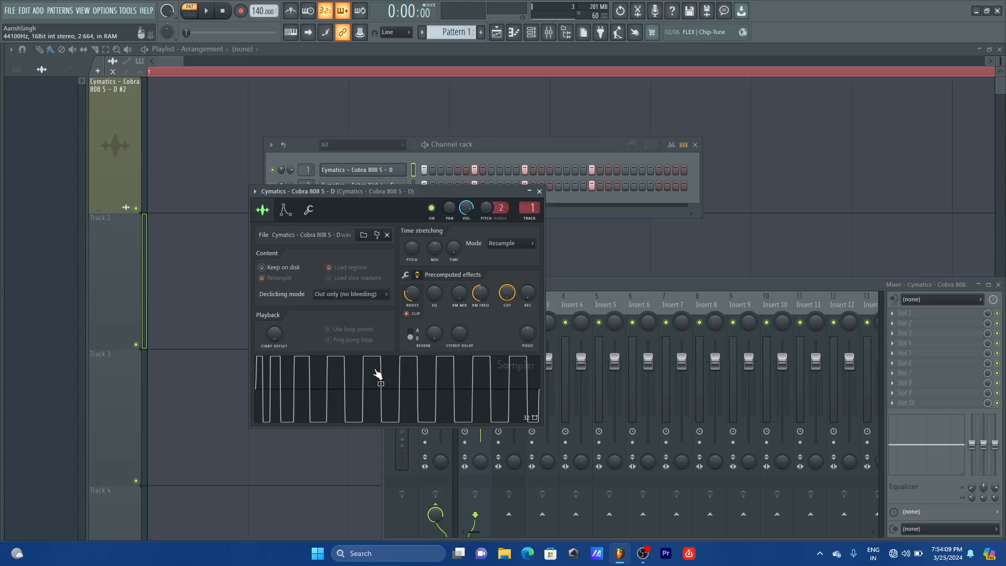
# - Look at the kick's waveform again, set the 808 sampler's Boost to 0% and close its settings
pyautogui.click(399, 185)
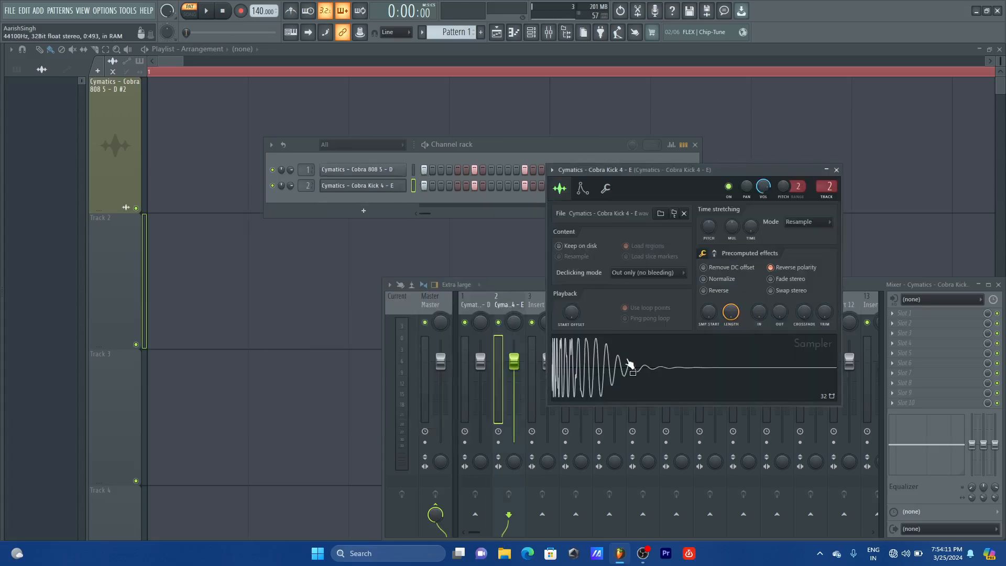
pyautogui.click(383, 170)
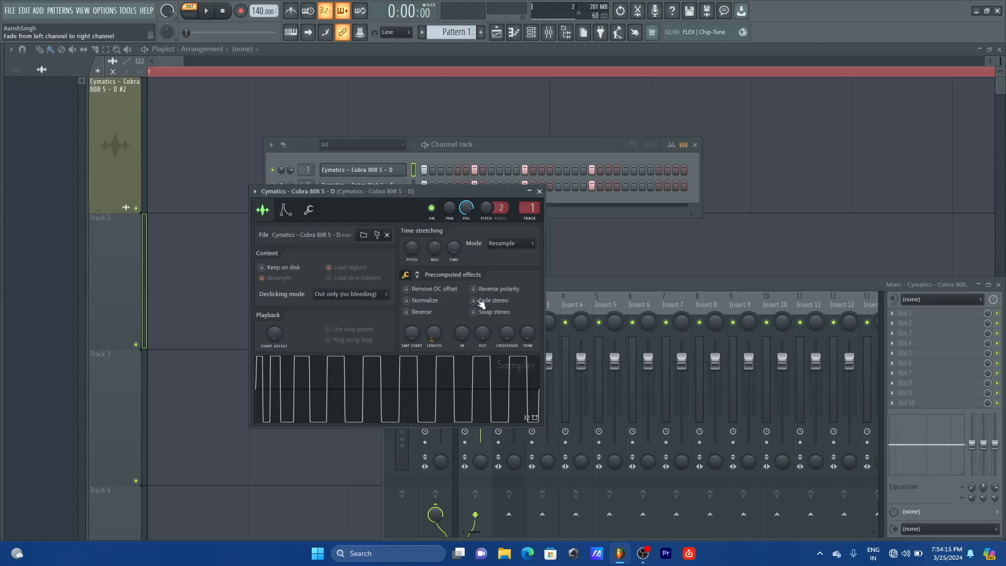
pyautogui.click(419, 275)
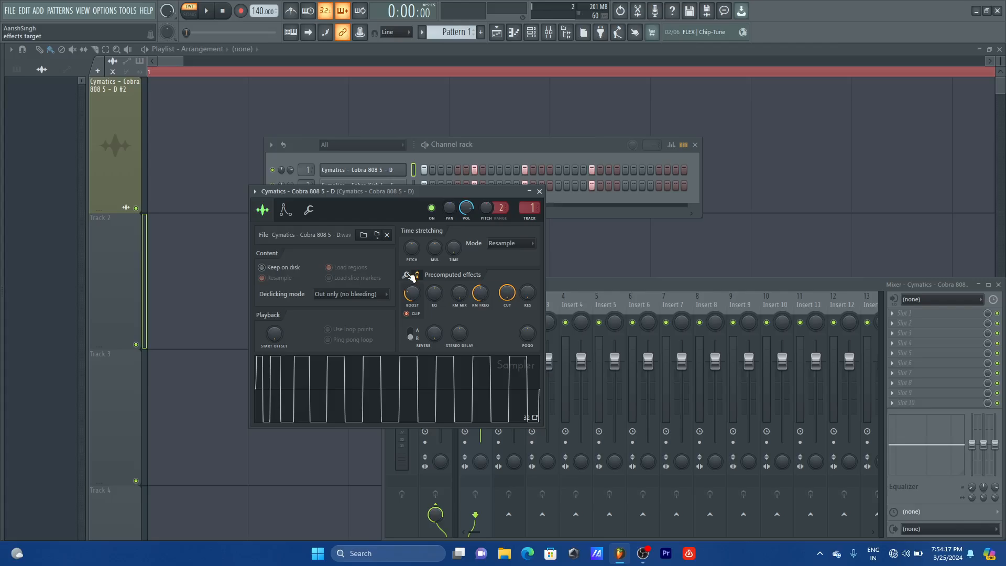
pyautogui.moveTo(412, 294); pyautogui.dragTo(411, 311)
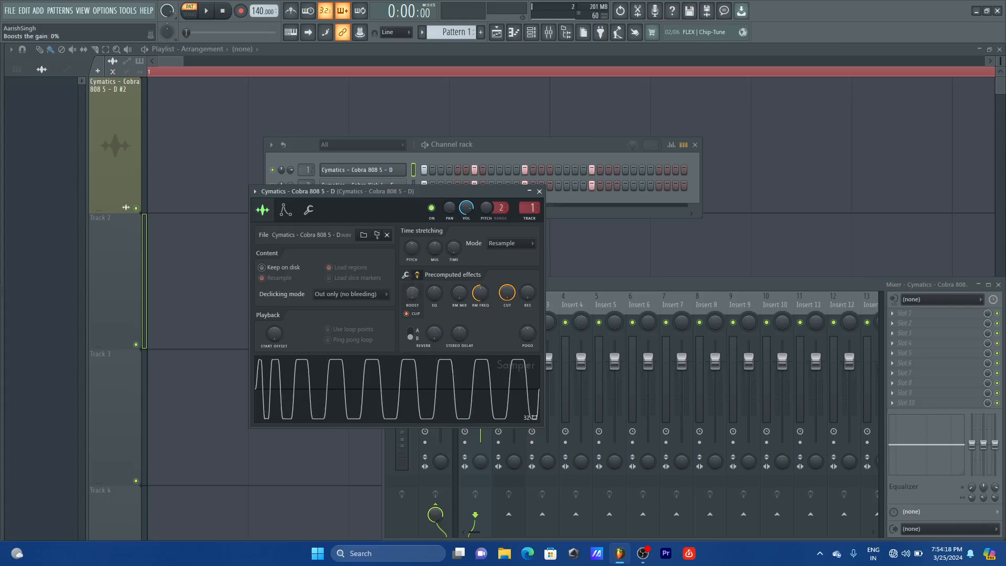
pyautogui.click(539, 191)
# - Open the Cobra Kick 4 - E sampler settings to review Reverse polarity, and close them
pyautogui.click(414, 186)
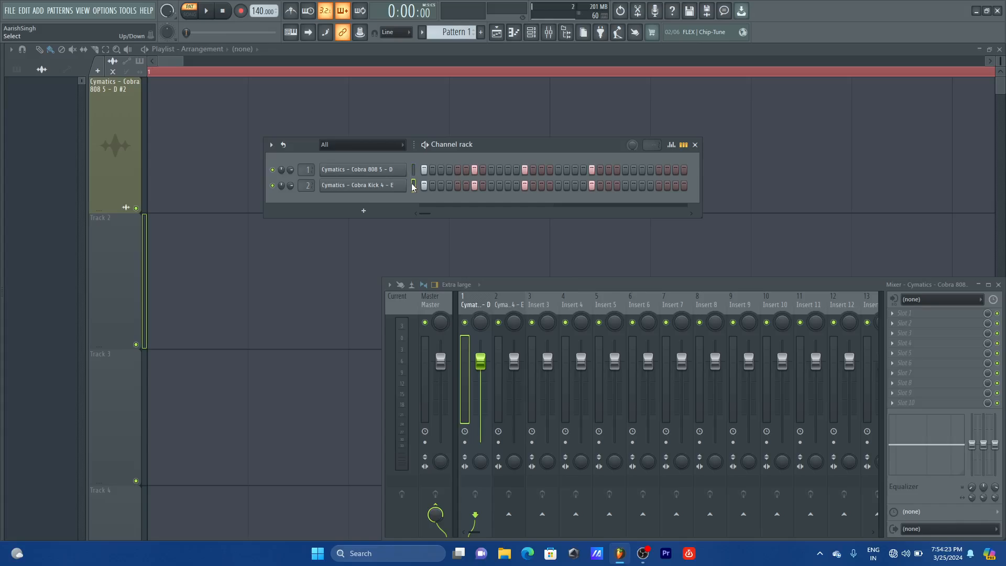
pyautogui.click(403, 189)
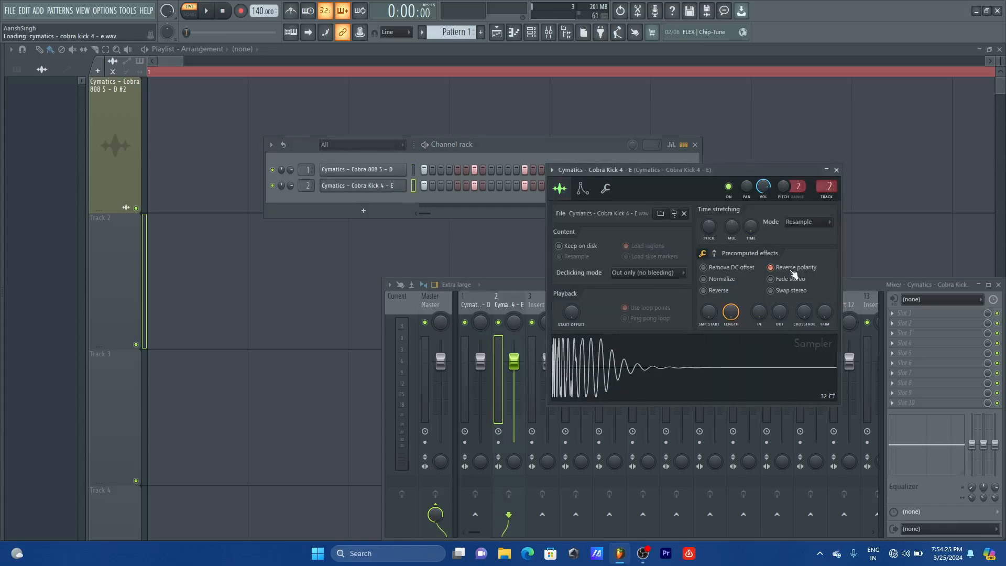
pyautogui.click(836, 169)
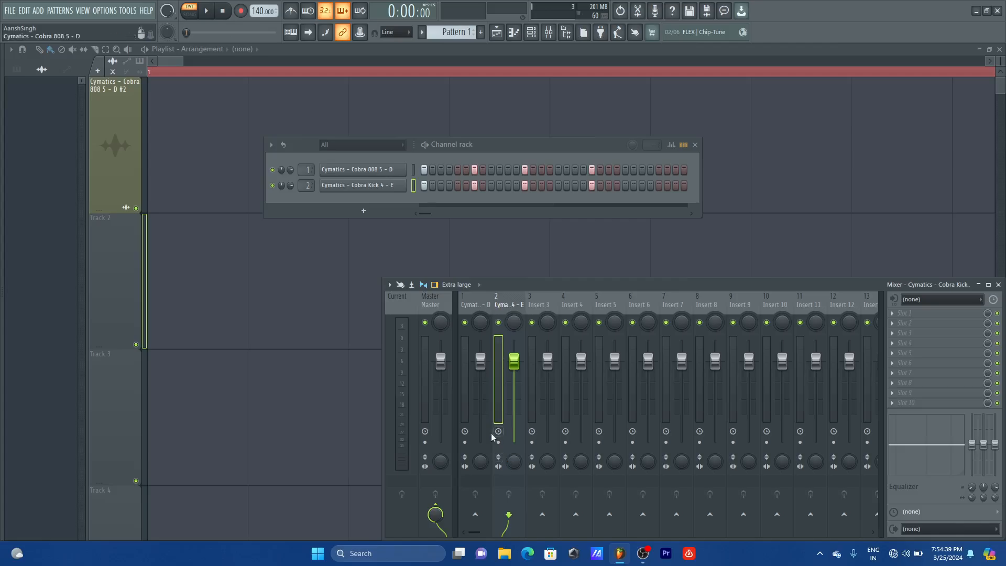
# - Play the pattern briefly, extend the Length of the 808 sample in its sampler and close the settings
pyautogui.press('space')
pyautogui.press('space')
pyautogui.click(382, 171)
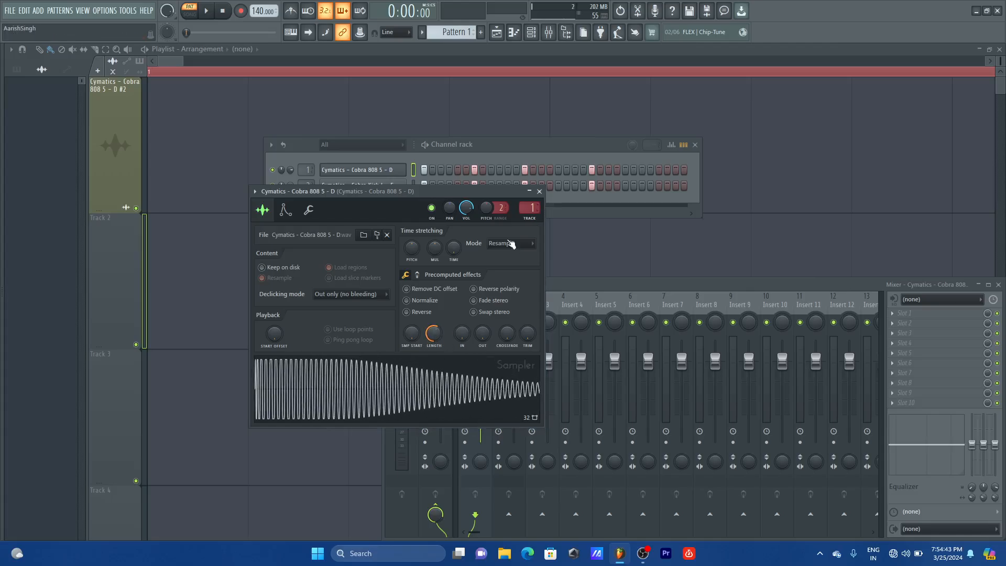
pyautogui.moveTo(430, 340); pyautogui.dragTo(430, 331)
pyautogui.click(539, 191)
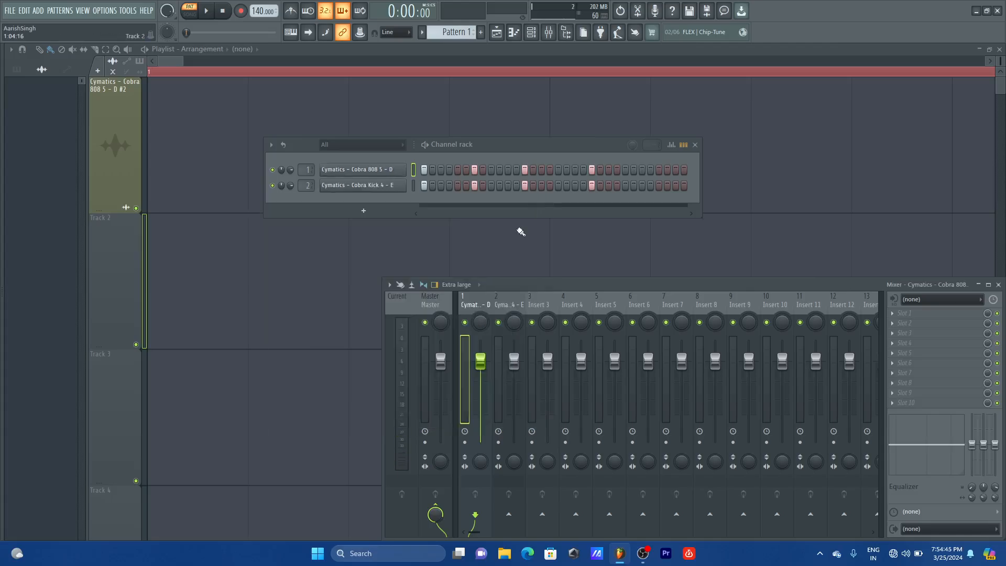
# - Play the pattern and try the polarity switch on the kick's mixer track, then stop playback
pyautogui.press('space')
pyautogui.click(499, 458)
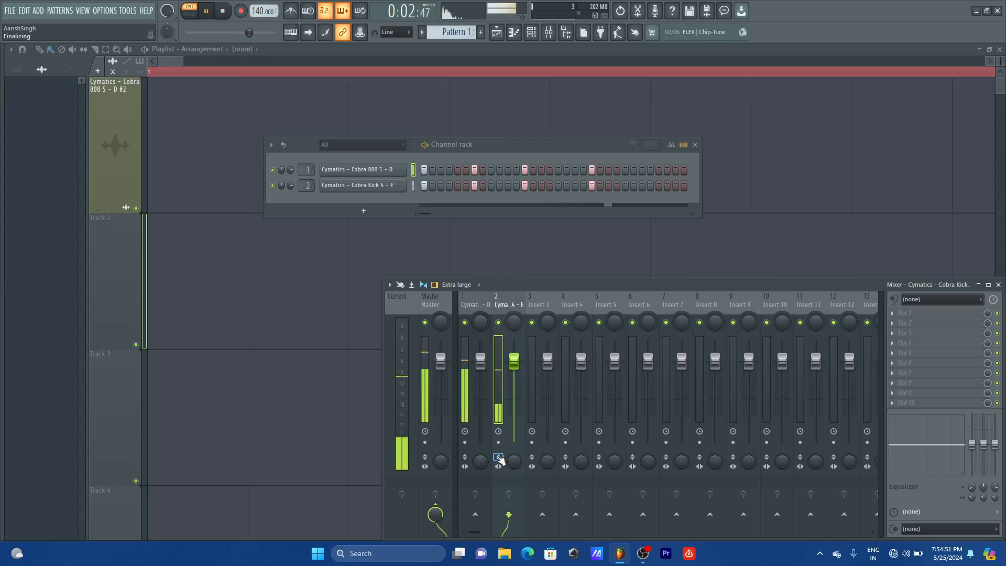
pyautogui.press('space')
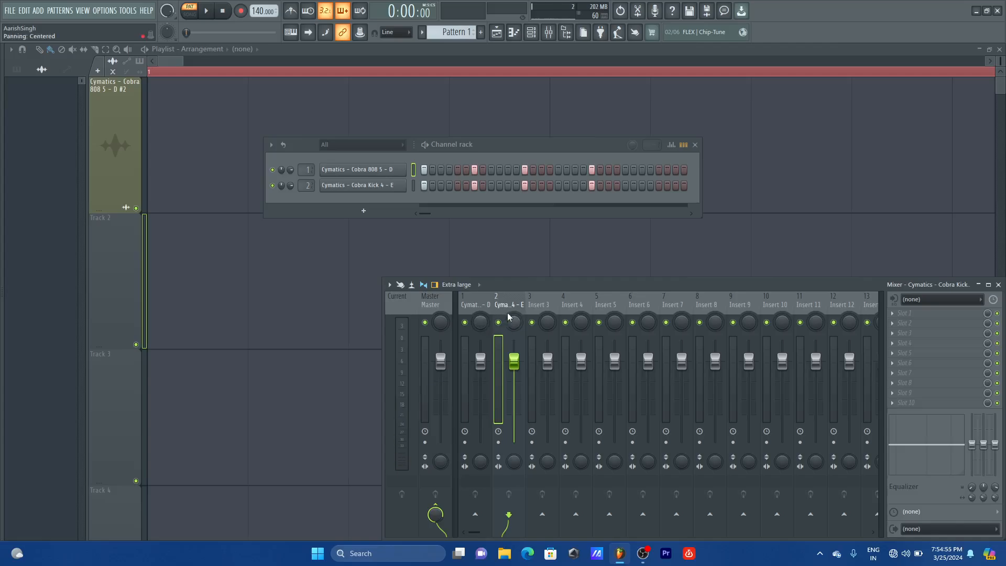
# - Load Decapitator in the first effect slot of the 808's mixer track and place its window clear of the channel names
pyautogui.press('Left')
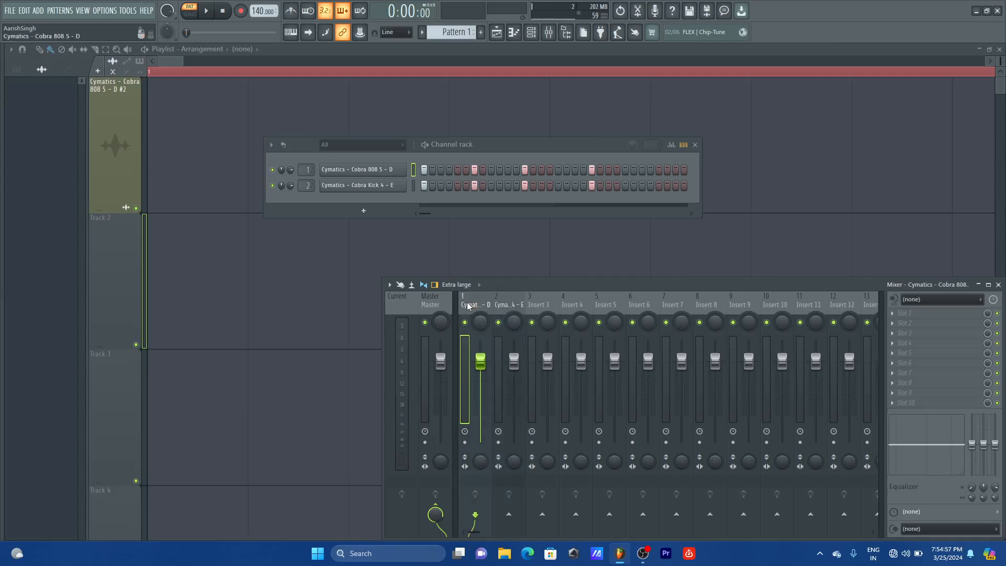
pyautogui.click(933, 314)
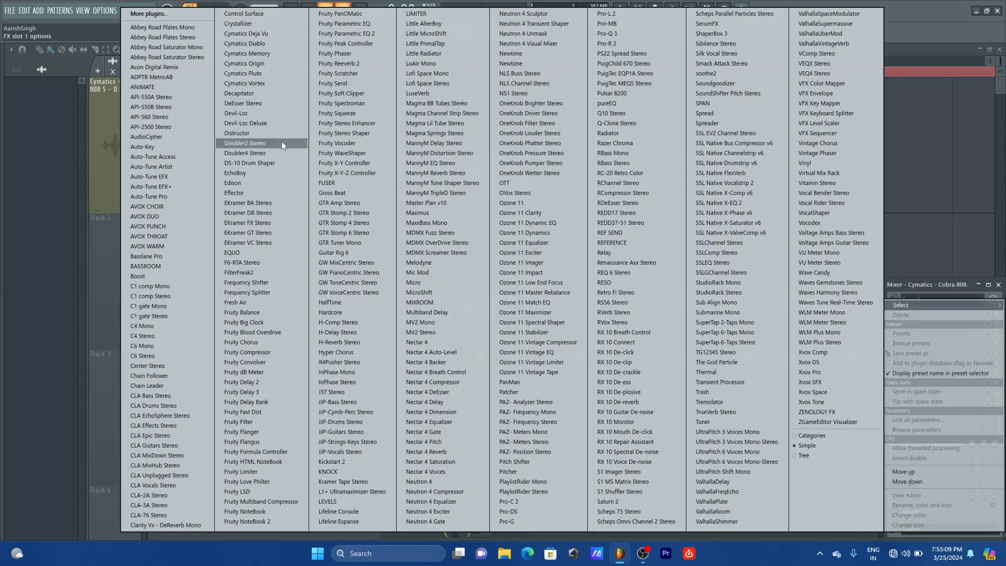
pyautogui.click(263, 95)
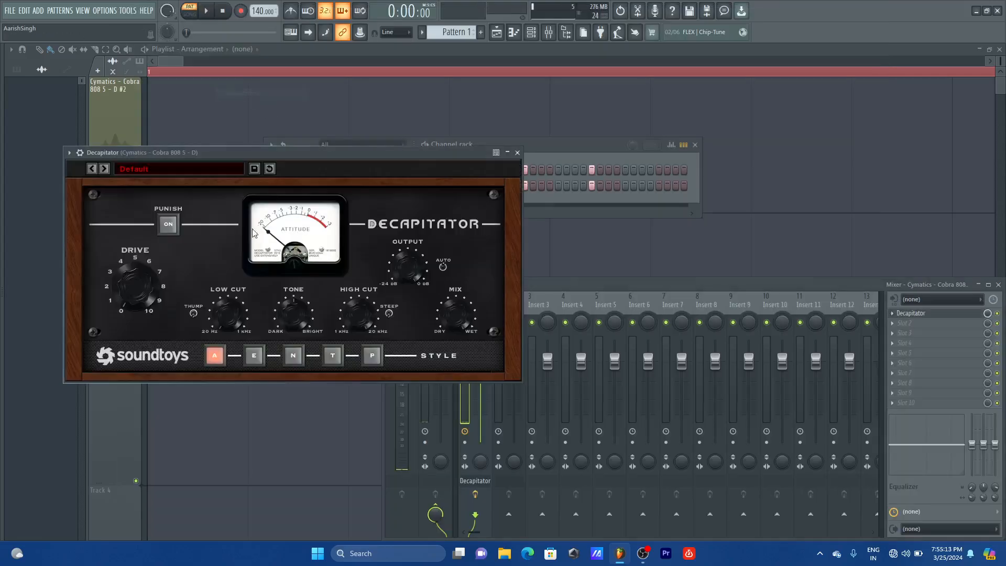
pyautogui.moveTo(334, 156); pyautogui.dragTo(759, 213)
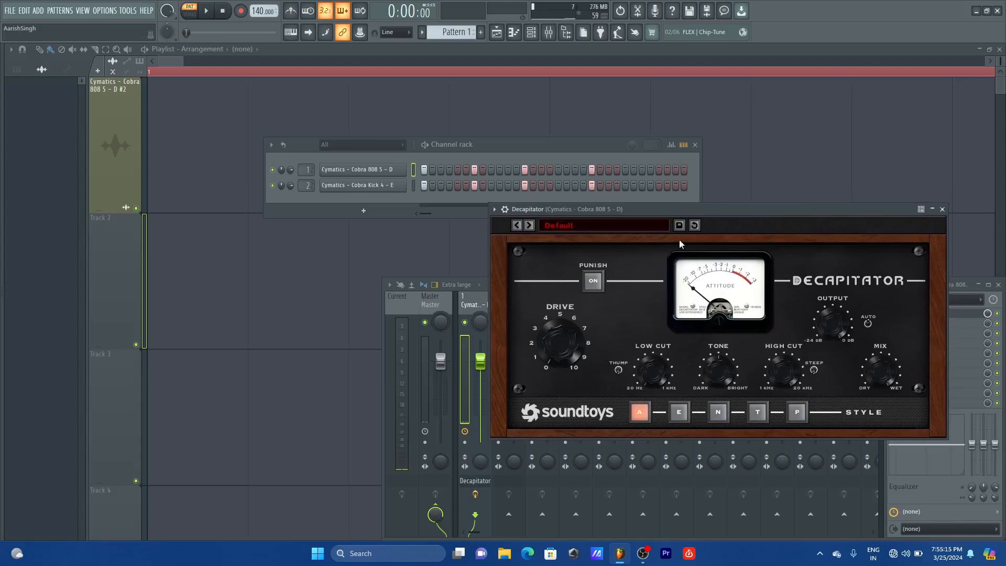
# - Set Decapitator's Drive on the 808 to 3.3 during playback, then stop and move the plug-in window clear of the effect slots
pyautogui.press('space')
pyautogui.moveTo(561, 251); pyautogui.dragTo(579, 338)
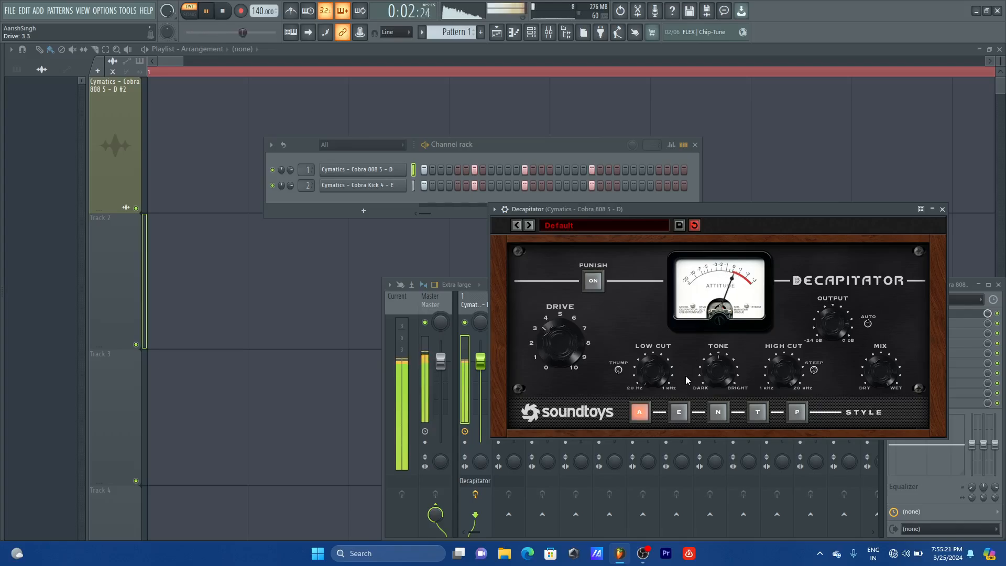
pyautogui.press('space')
pyautogui.moveTo(700, 211); pyautogui.dragTo(663, 199)
# - Audition Decapitator's saturation styles on the 808 during playback, leave style P selected, stop playback and close the plug-in
pyautogui.press('space')
pyautogui.click(581, 407)
pyautogui.click(620, 406)
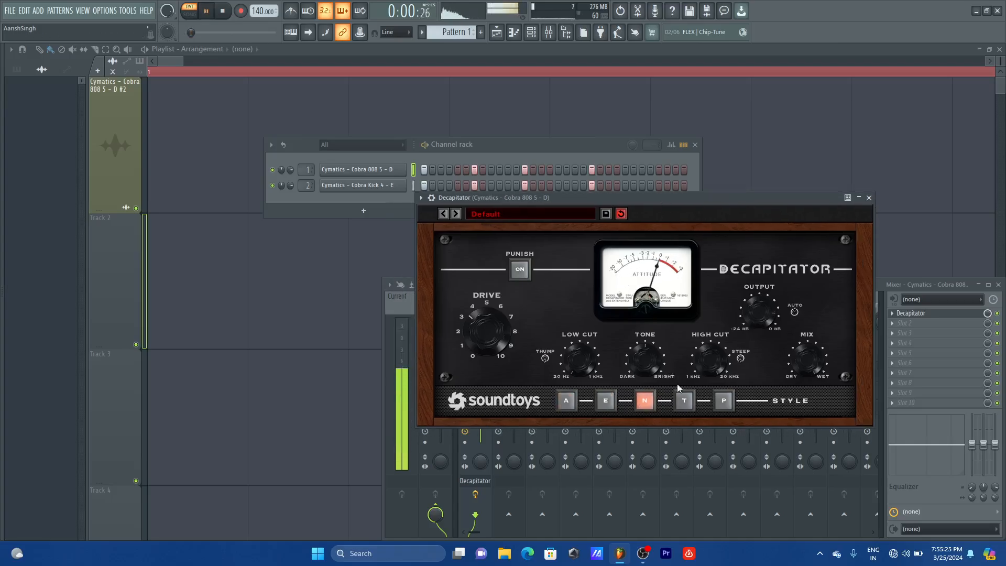
pyautogui.click(684, 401)
pyautogui.click(722, 401)
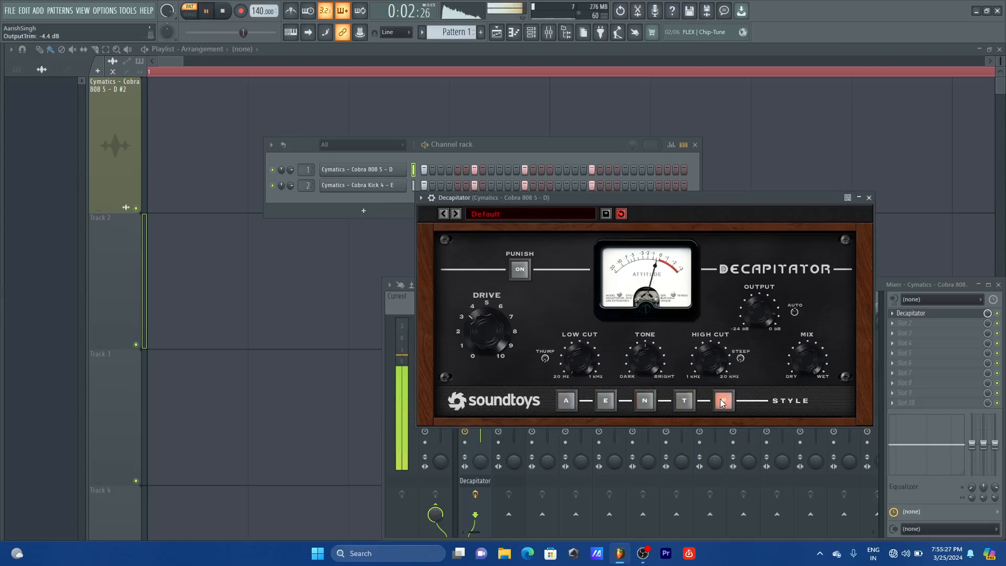
pyautogui.click(869, 197)
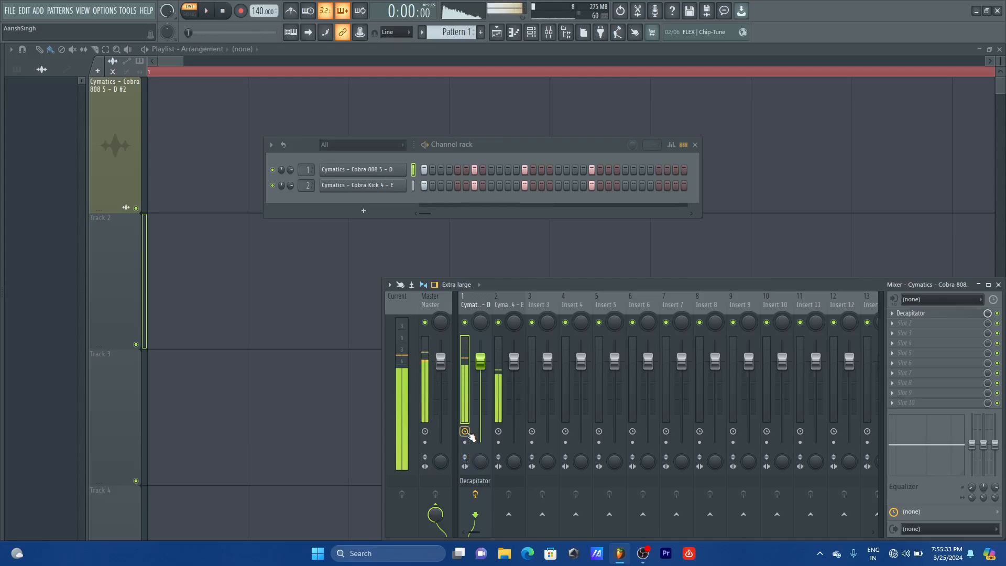
pyautogui.press('space')
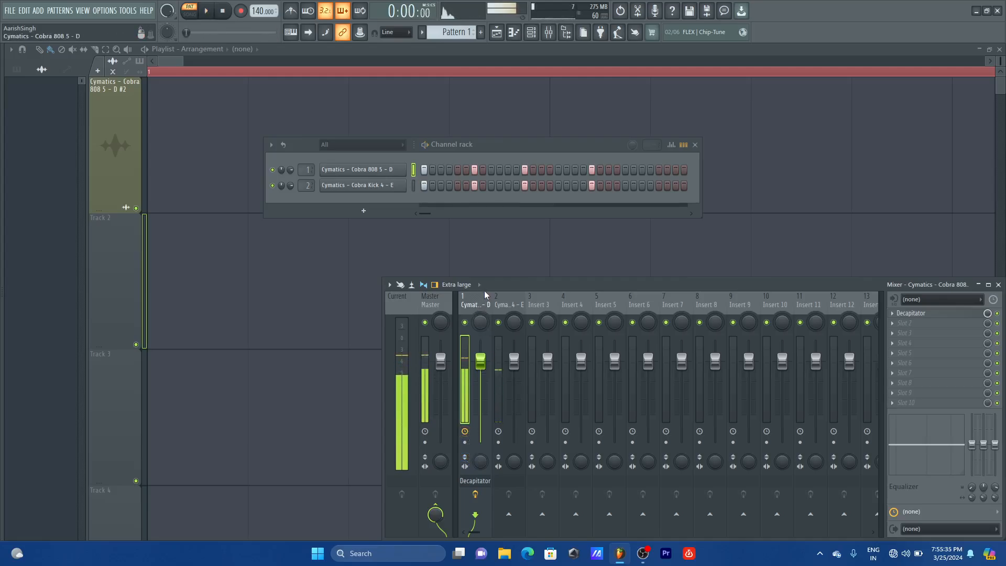
pyautogui.click(938, 314)
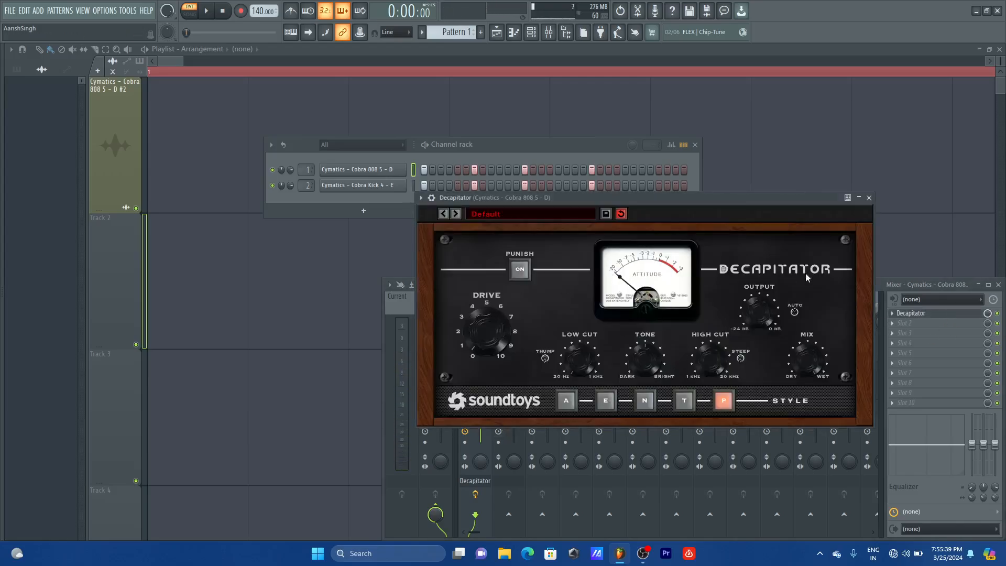
pyautogui.click(868, 198)
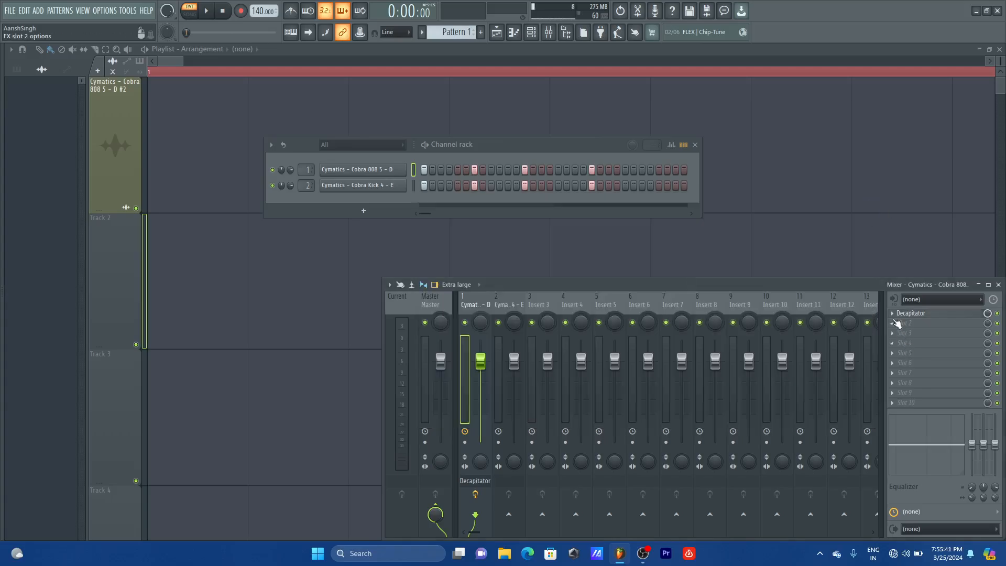
# - Replace Decapitator in the first effect slot of the 808's mixer track with Fruity Fast Dist and move its window aside
pyautogui.click(892, 313)
pyautogui.moveTo(902, 305)
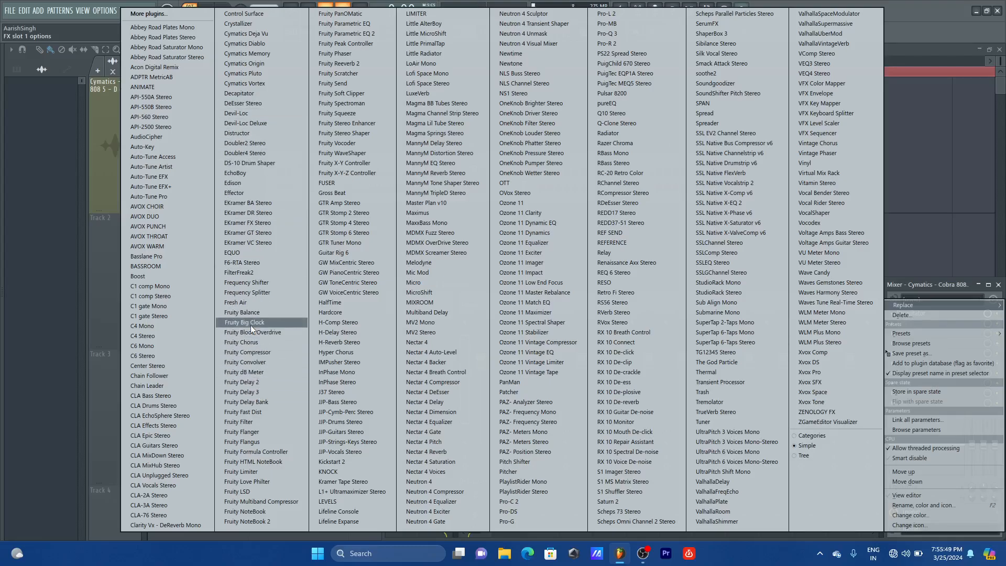
pyautogui.click(262, 413)
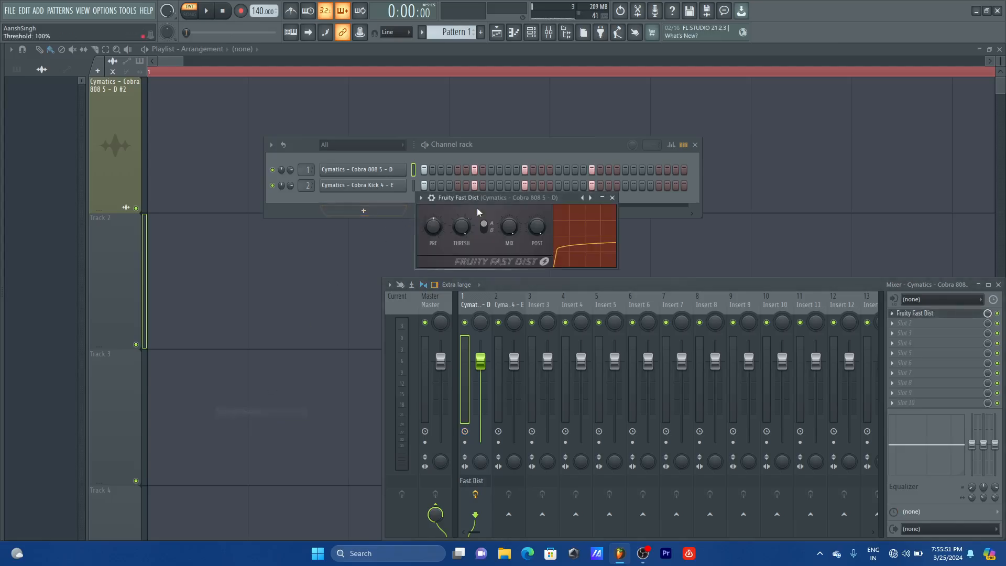
pyautogui.moveTo(511, 202); pyautogui.dragTo(583, 203)
# - Review the Boost control among the precomputed effects in the 808's sampler settings, and close them
pyautogui.click(388, 171)
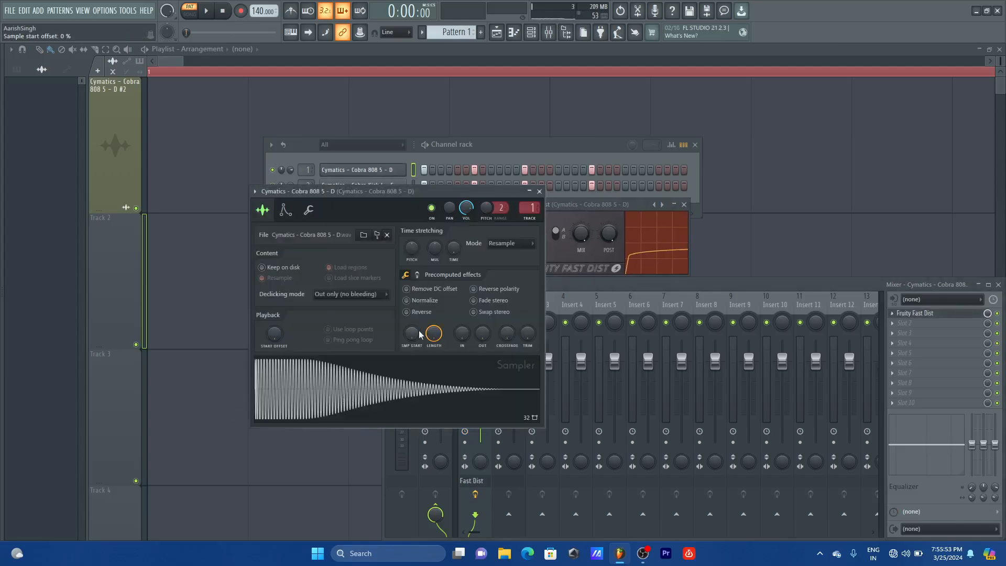
pyautogui.click(417, 275)
pyautogui.moveTo(413, 295)
pyautogui.mouseDown()
pyautogui.moveTo(412, 278)
pyautogui.moveTo(413, 296)
pyautogui.mouseUp()
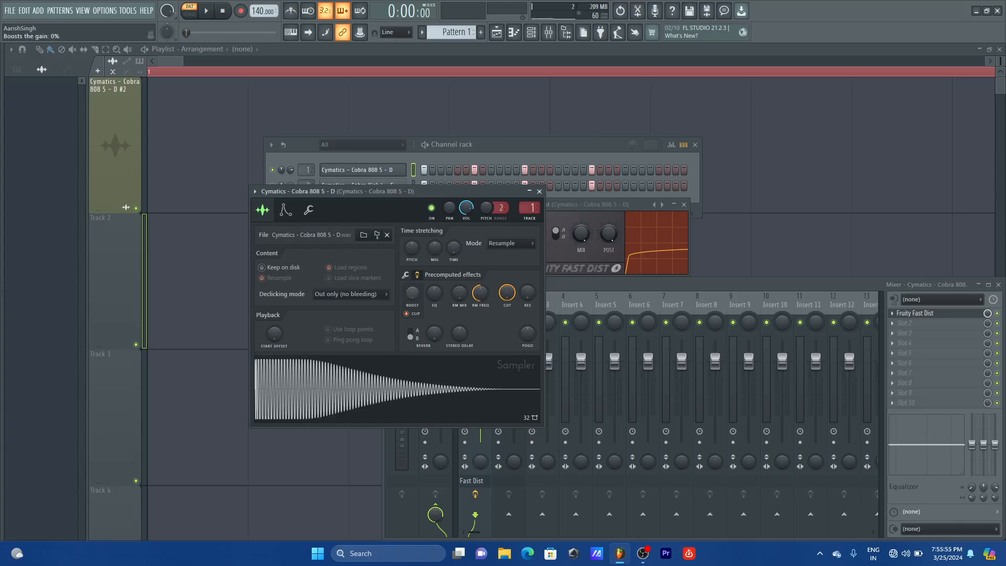
pyautogui.click(539, 191)
# - Set Fruity Fast Dist's Mix to 40% during playback, close it, and lower the 808's channel volume to 32%
pyautogui.moveTo(630, 208); pyautogui.dragTo(554, 217)
pyautogui.press('space')
pyautogui.moveTo(521, 248); pyautogui.dragTo(521, 268)
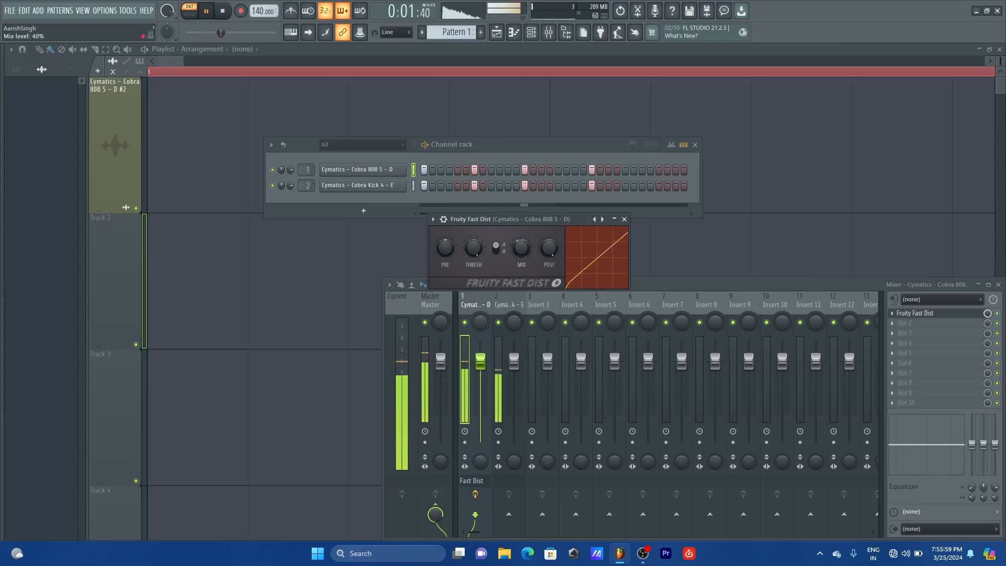
pyautogui.click(624, 219)
pyautogui.moveTo(291, 170); pyautogui.dragTo(291, 188)
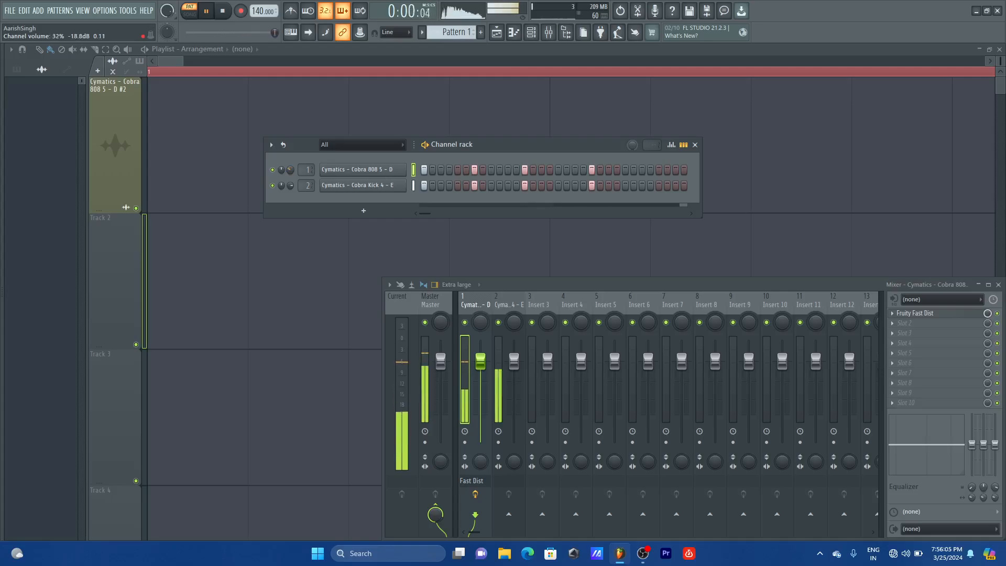
# - Compare Reverse polarity on and off in the Cobra Kick 4 - E sampler during playback, then stop and close the settings
pyautogui.click(392, 187)
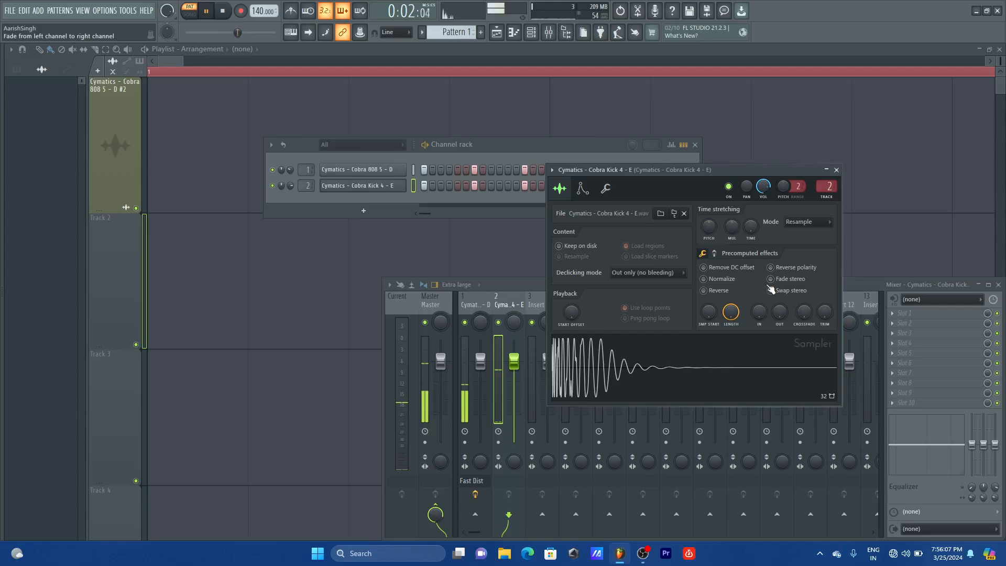
pyautogui.click(789, 268)
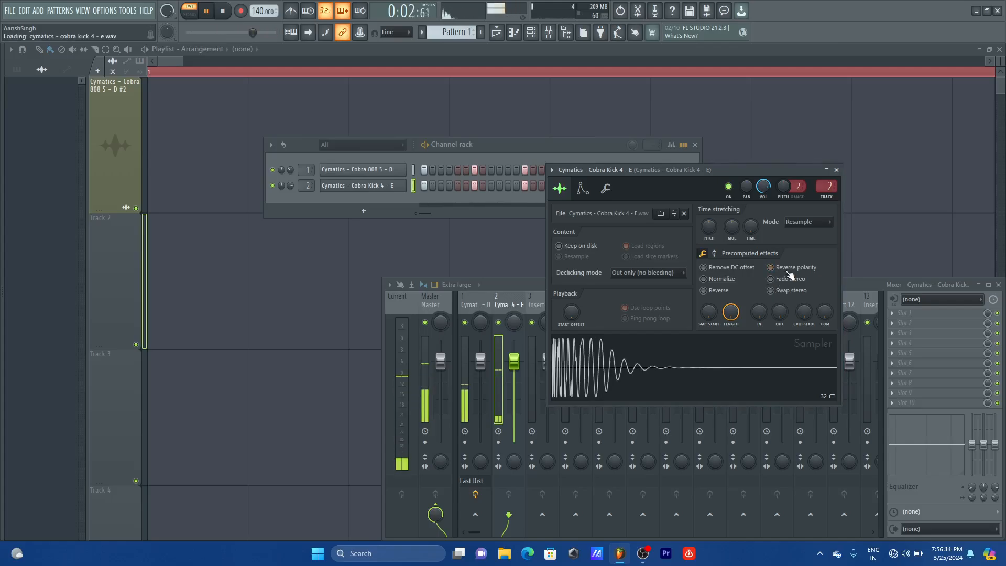
pyautogui.press('space')
pyautogui.click(836, 170)
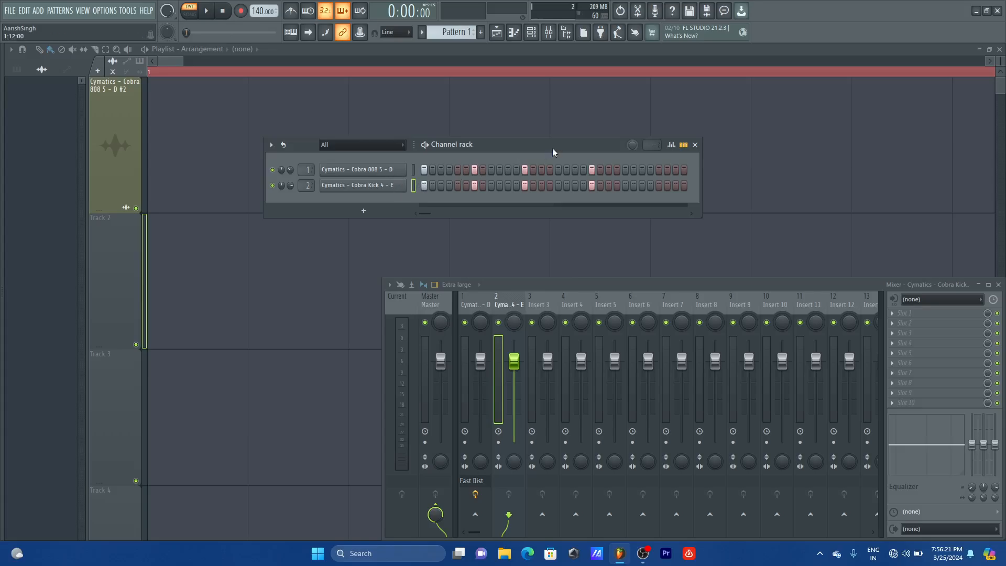
# - Move the Channel rack further from the mixer, try Reverse polarity in the Cobra Kick 4 - E sampler and close the settings
pyautogui.moveTo(552, 148); pyautogui.dragTo(652, 122)
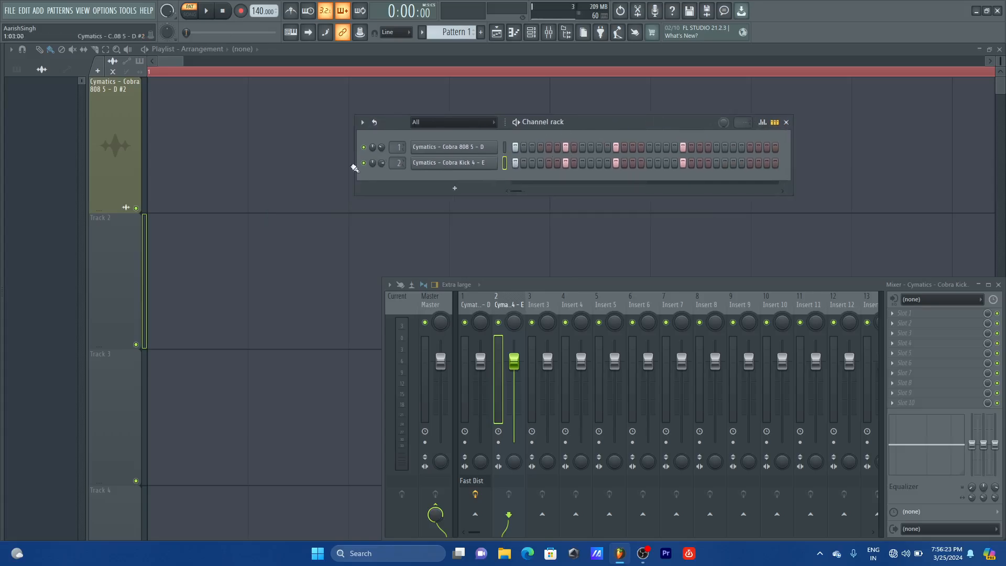
pyautogui.click(479, 166)
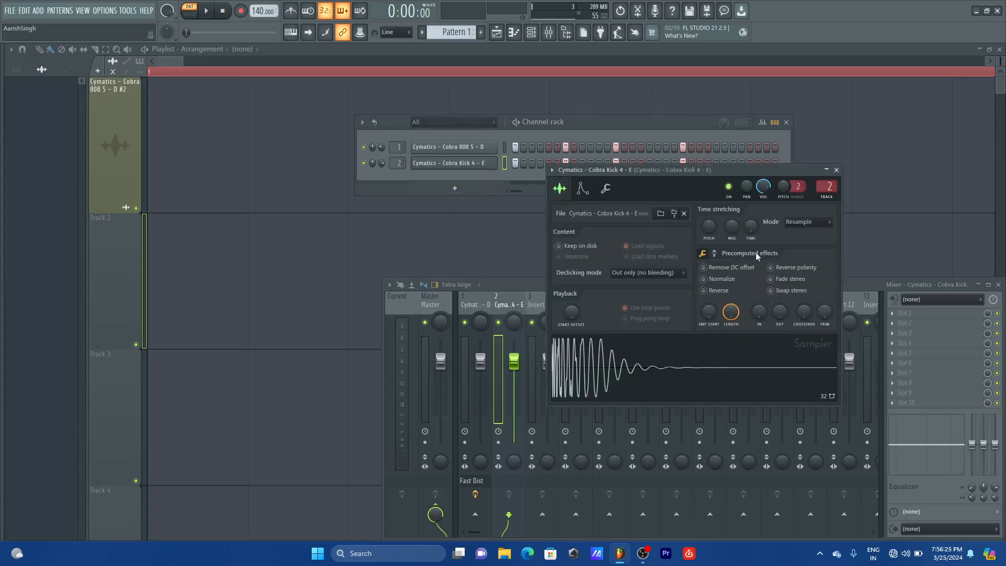
pyautogui.click(786, 268)
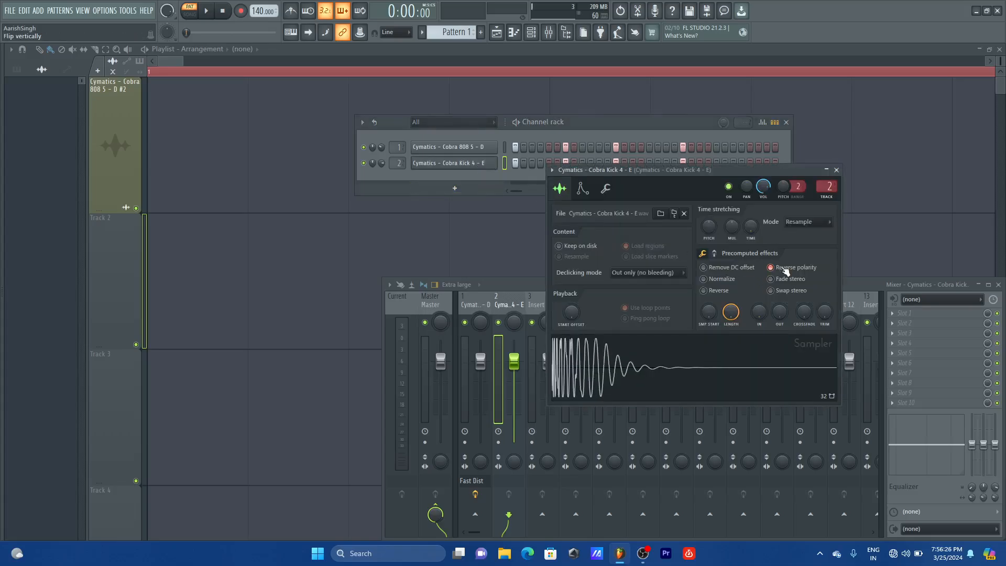
pyautogui.click(837, 171)
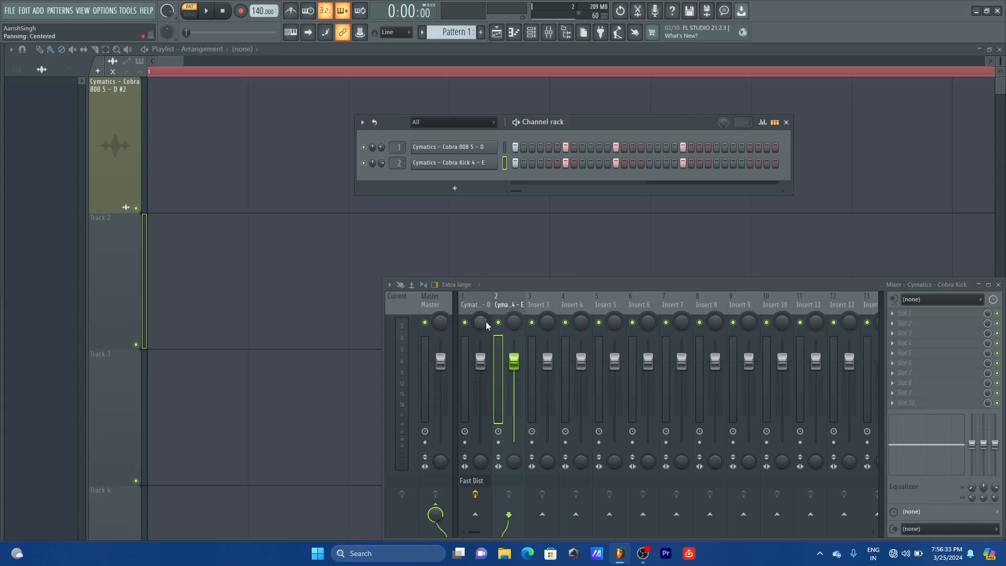
# - Reverse the polarity of the kick's mixer track, play the pattern to hear it and stop playback
pyautogui.click(478, 305)
pyautogui.click(502, 304)
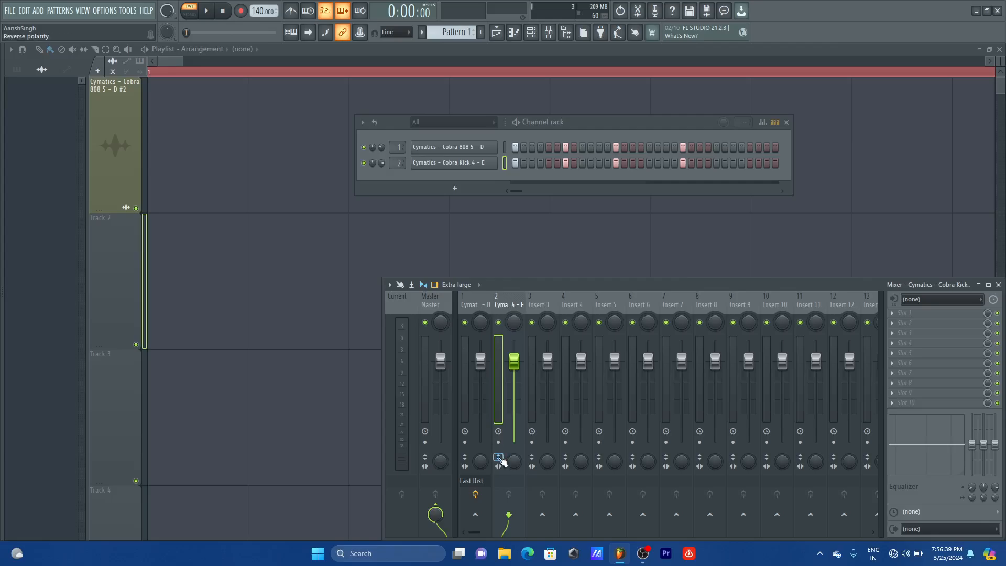
pyautogui.press('space')
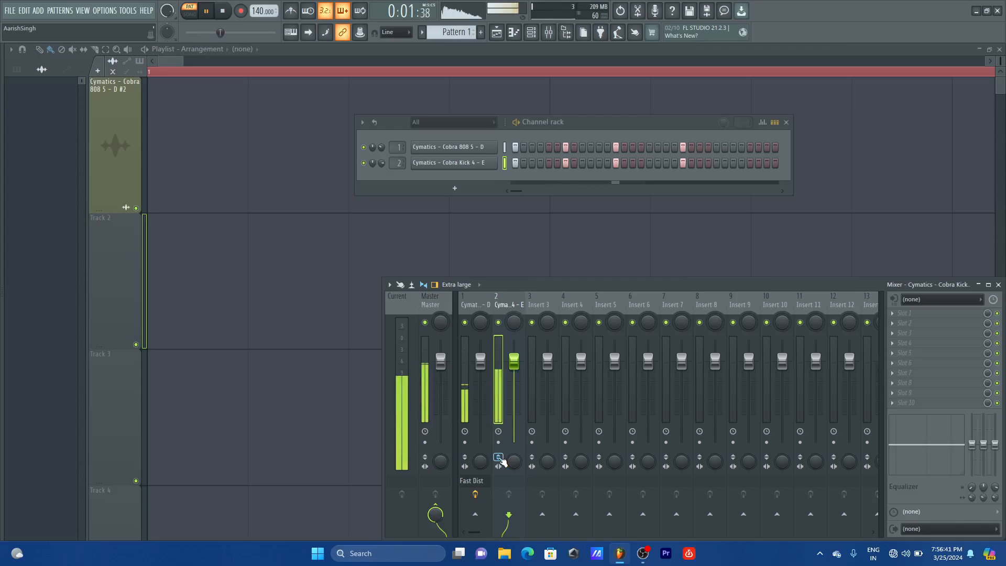
pyautogui.press('space')
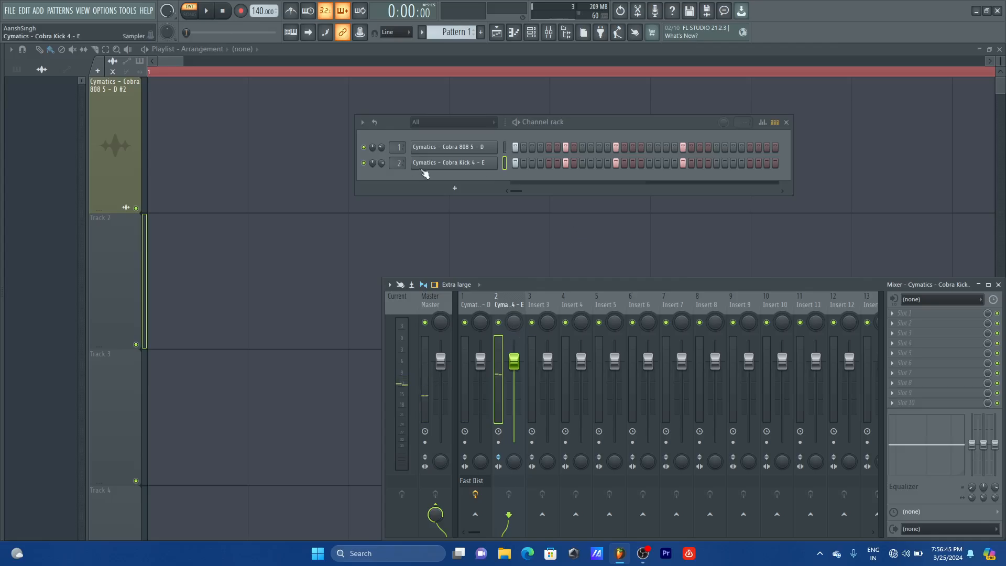
# - Audition the neighbouring Cobra kicks in the browser and replace the kick channel's sample with Cymatics - Cobra Kick 7 - F#
pyautogui.moveTo(1, 180)
pyautogui.click(202, 210)
pyautogui.click(204, 238)
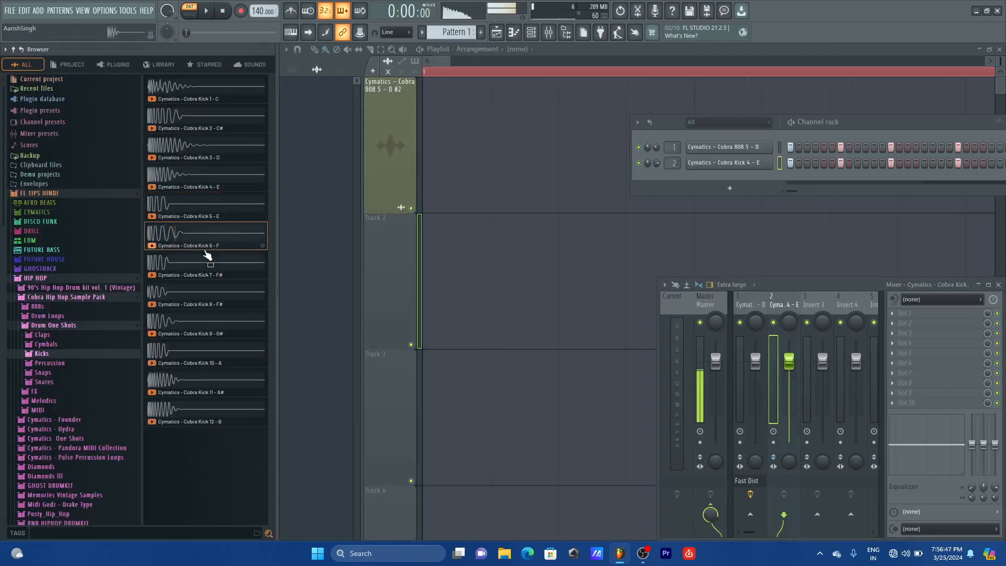
pyautogui.click(208, 267)
pyautogui.moveTo(208, 268); pyautogui.dragTo(459, 165)
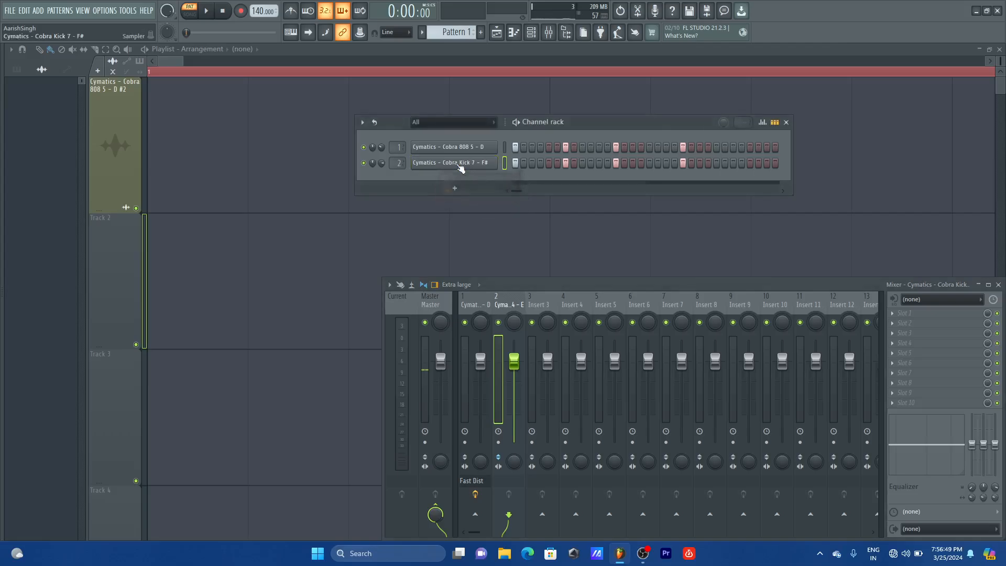
# - Compare Reverse polarity on and off in the Cobra Kick 7 - F# sampler while playing the pattern, then stop and close the settings
pyautogui.press('space')
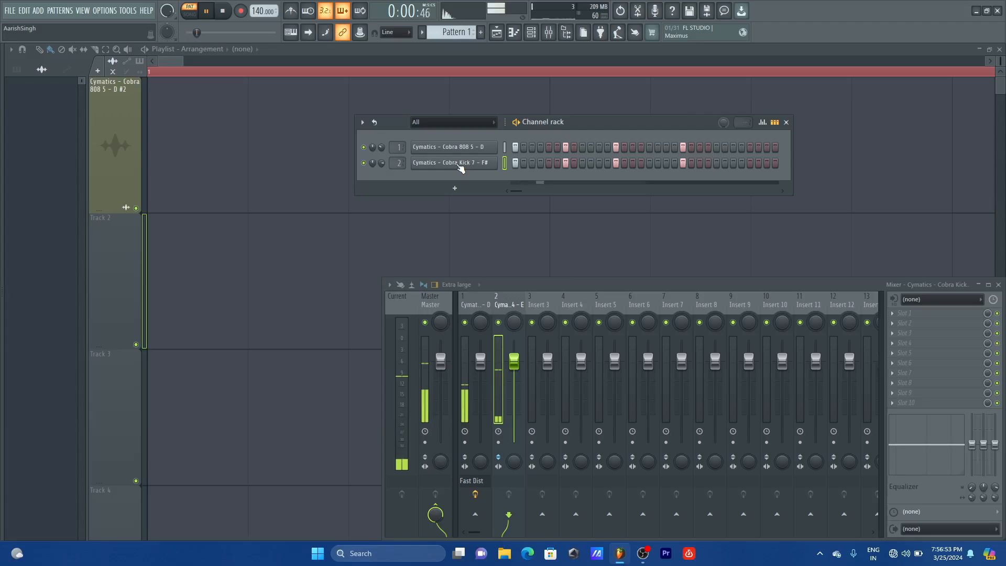
pyautogui.click(459, 164)
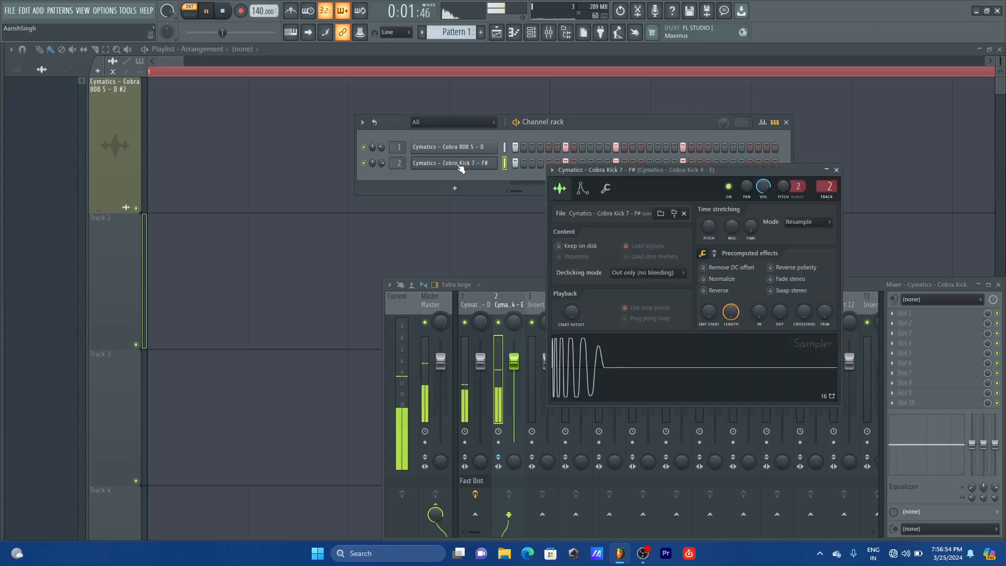
pyautogui.click(774, 267)
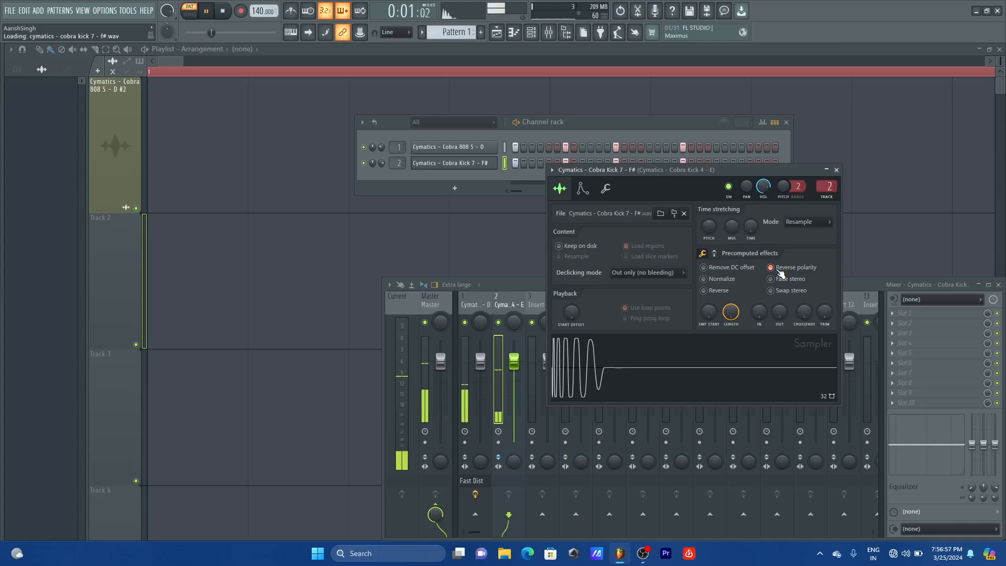
pyautogui.press('space')
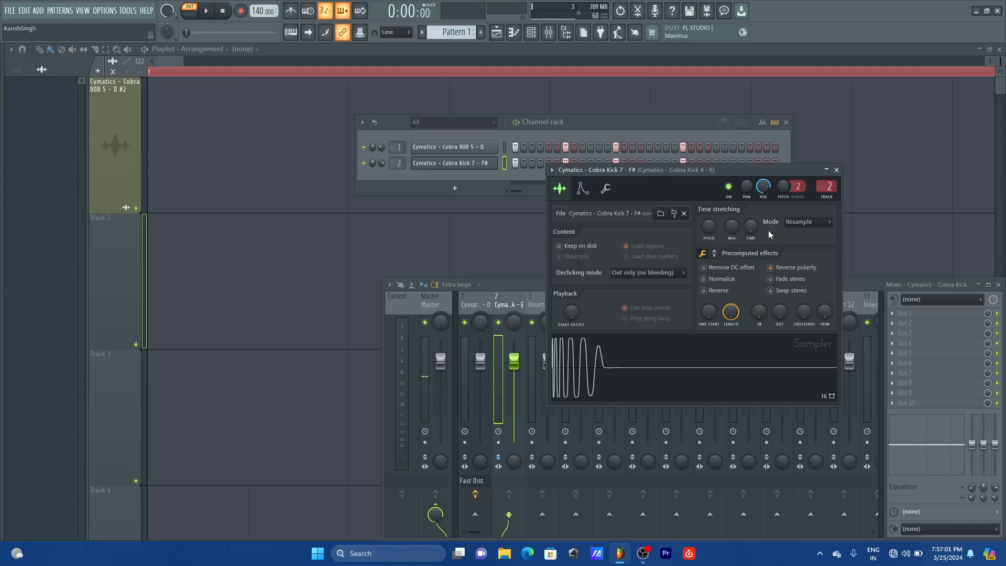
pyautogui.click(790, 269)
pyautogui.press('space')
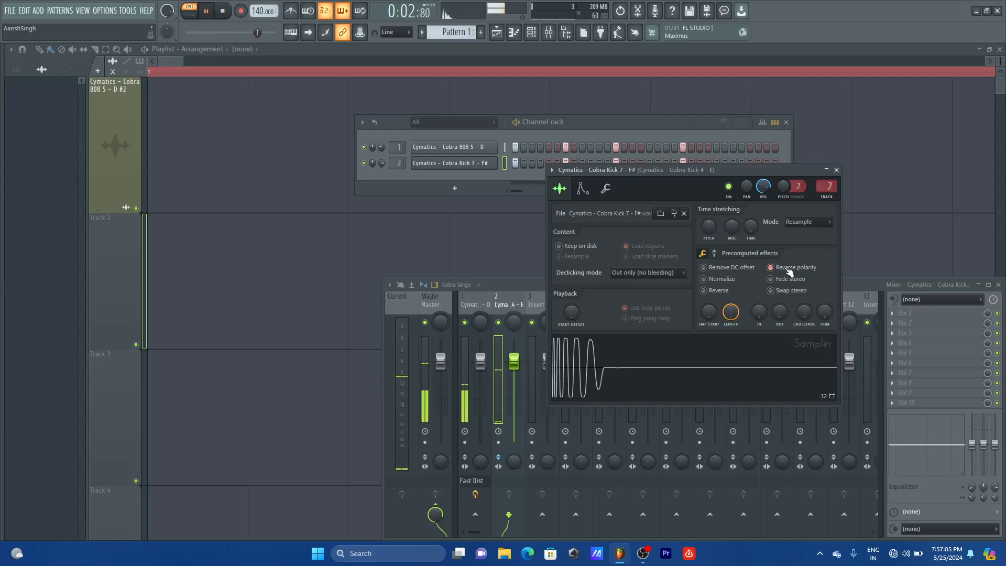
pyautogui.click(789, 269)
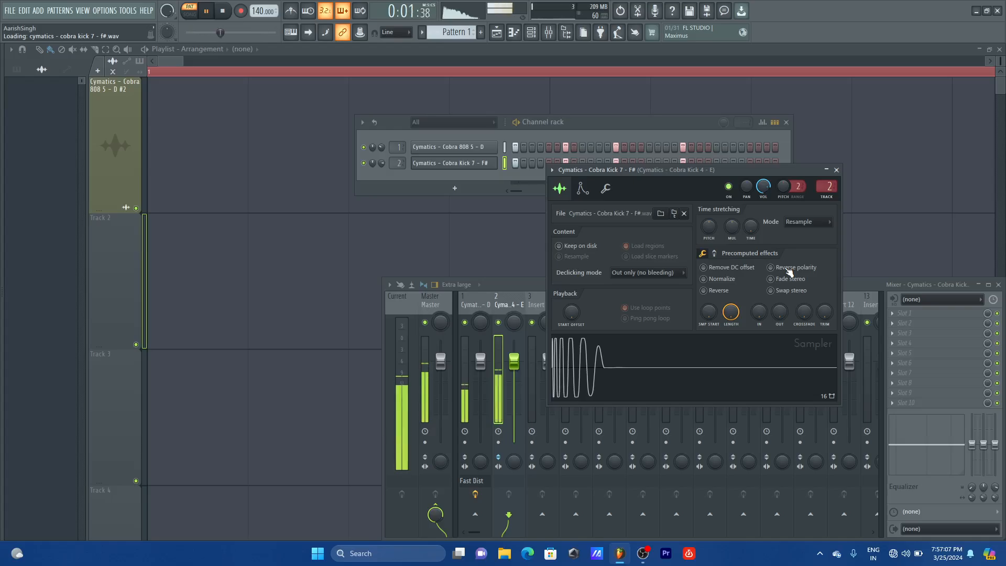
pyautogui.press('space')
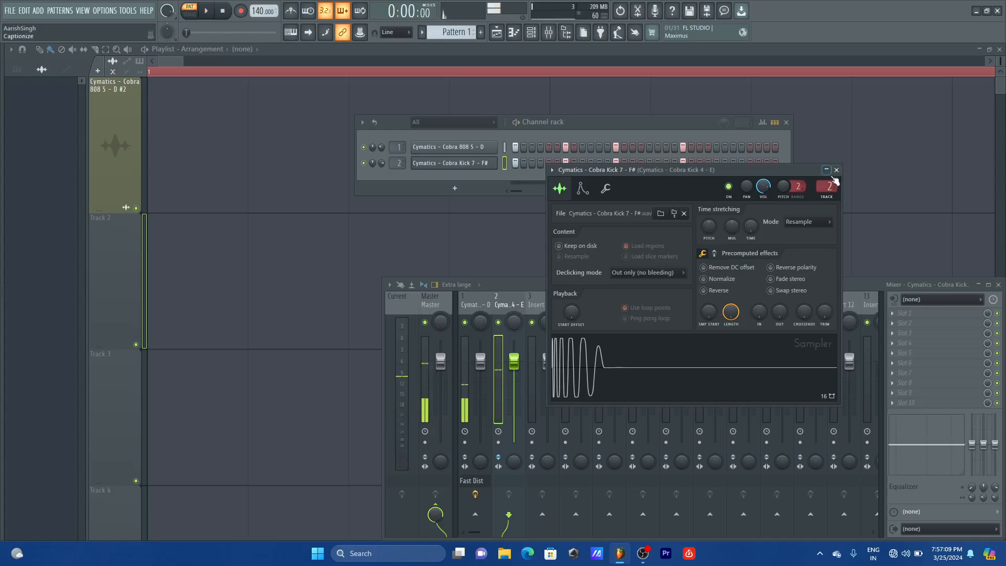
pyautogui.click(836, 170)
# - Switch off the reversed polarity on the kick's mixer track and play the pattern
pyautogui.click(476, 307)
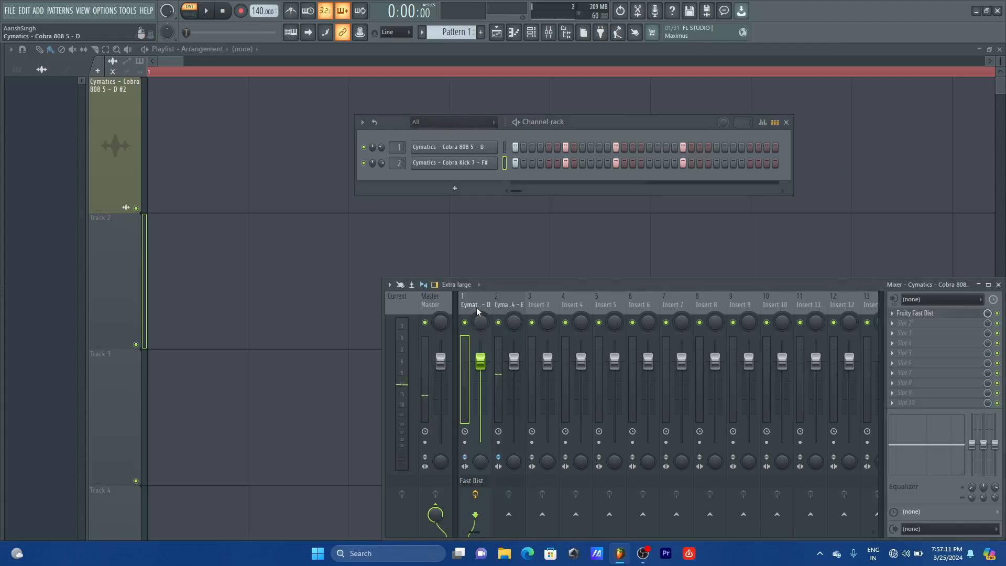
pyautogui.click(504, 461)
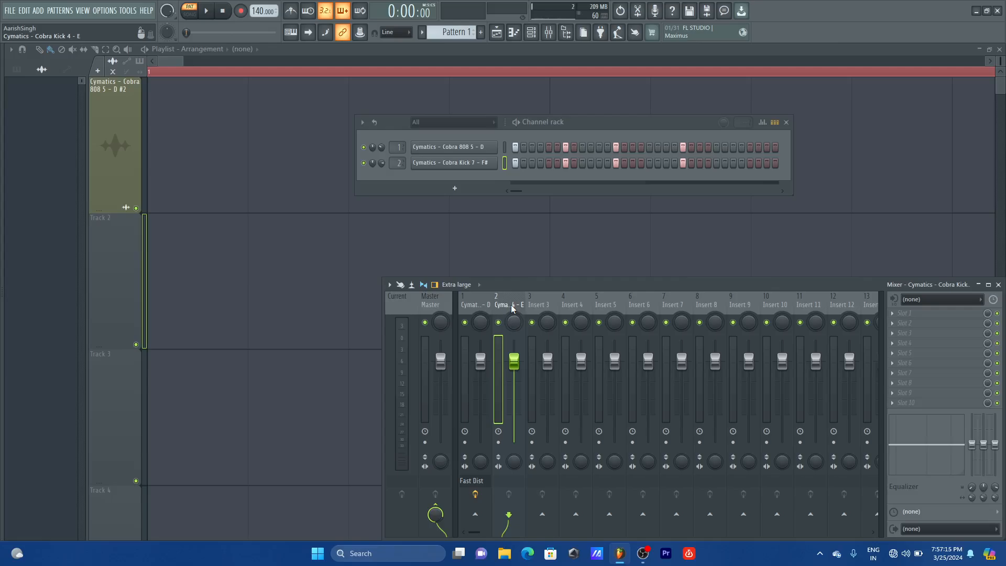
pyautogui.press('space')
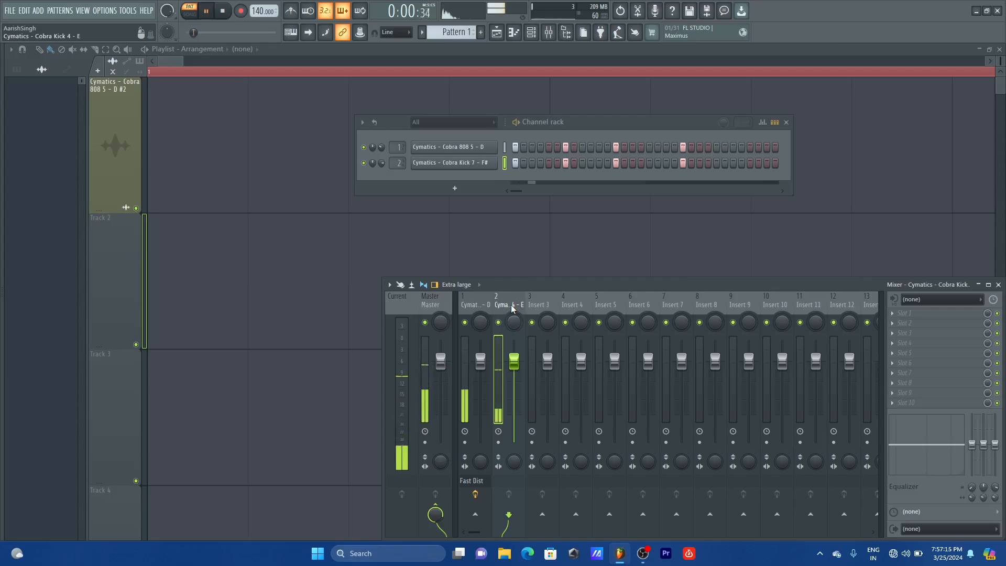
# - Compare reversed and normal polarity on the kick's mixer track during playback, leave it reversed, then stop and close the mixer
pyautogui.click(498, 457)
pyautogui.press('space')
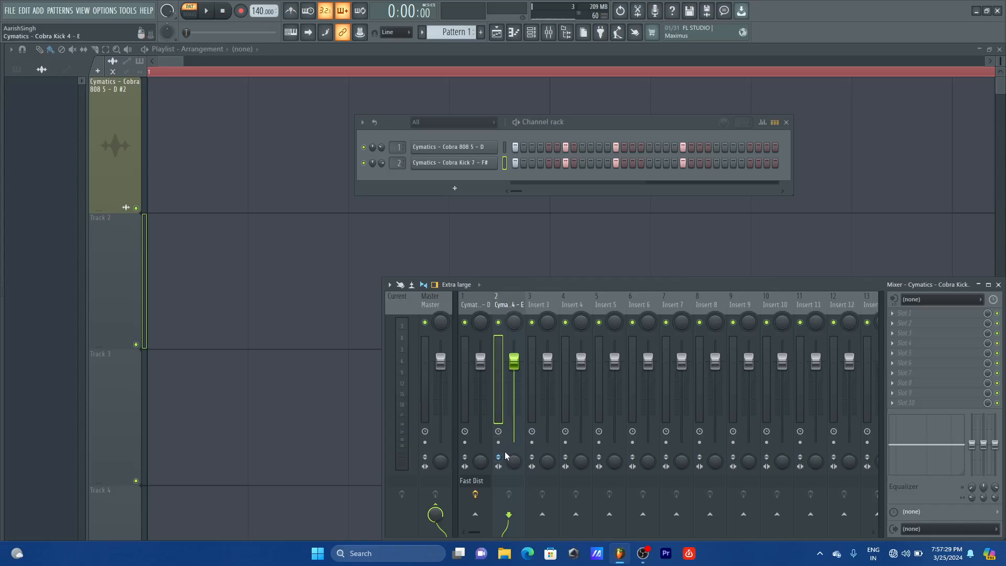
pyautogui.press('space')
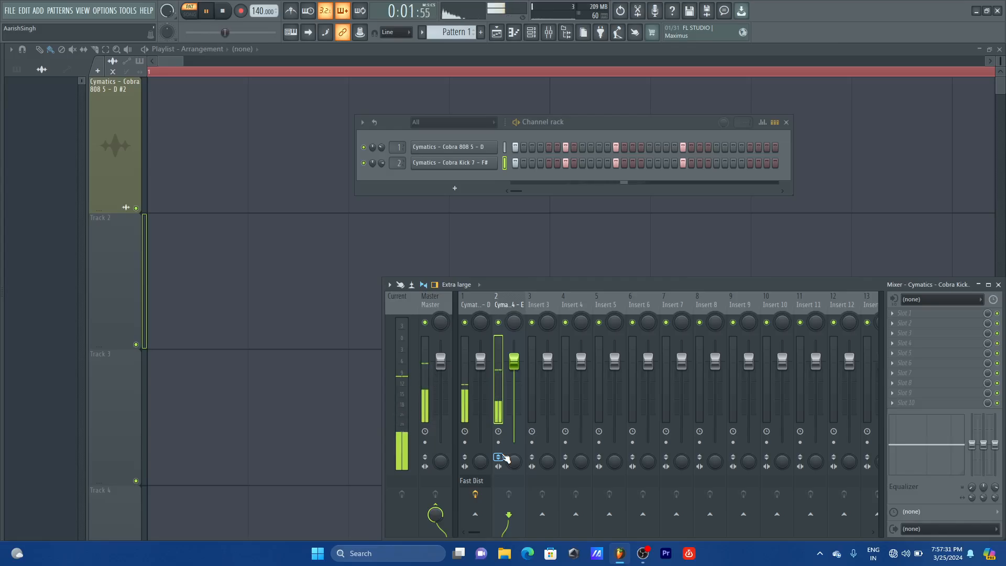
pyautogui.press('space')
pyautogui.press('space')
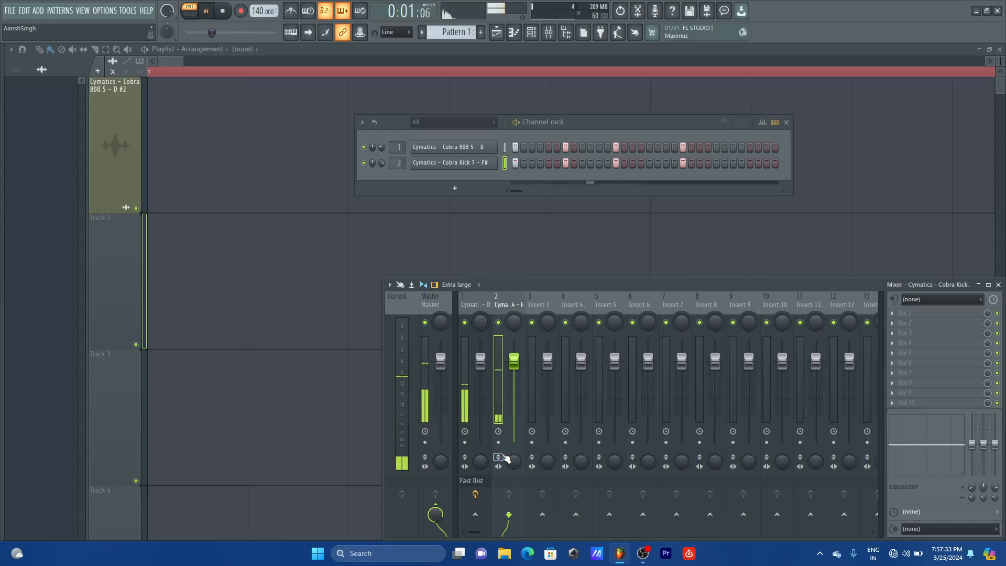
pyautogui.click(498, 457)
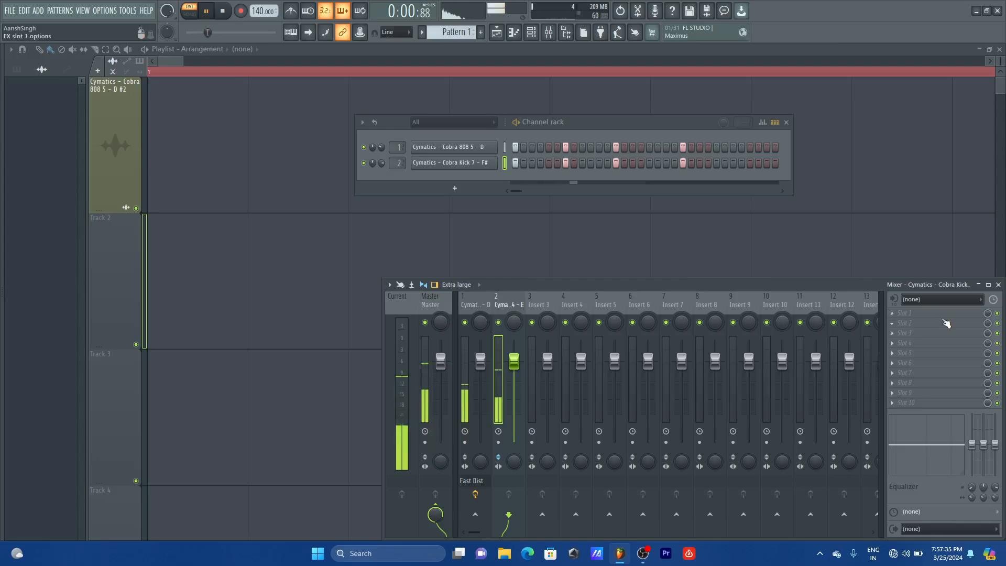
pyautogui.press('space')
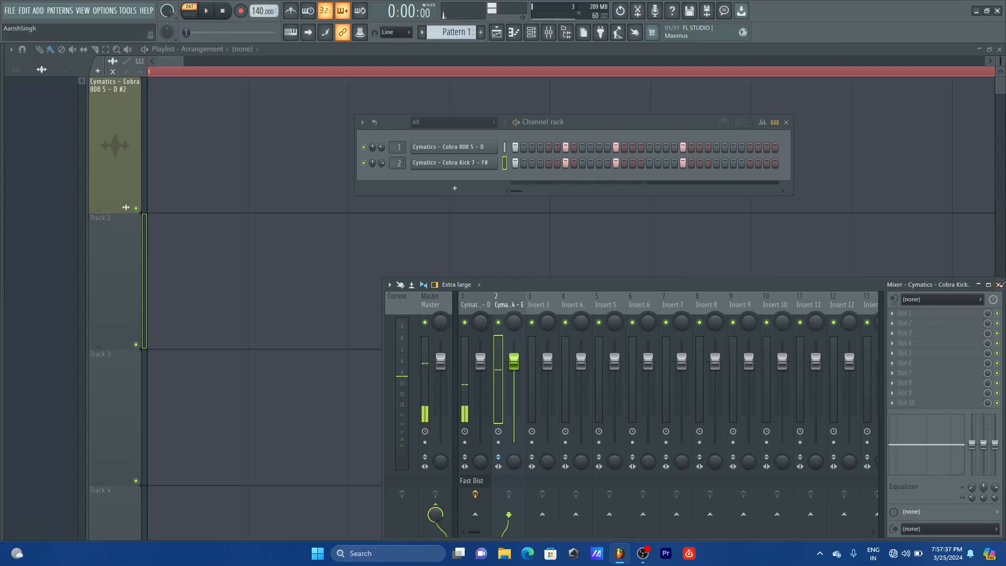
pyautogui.click(999, 284)
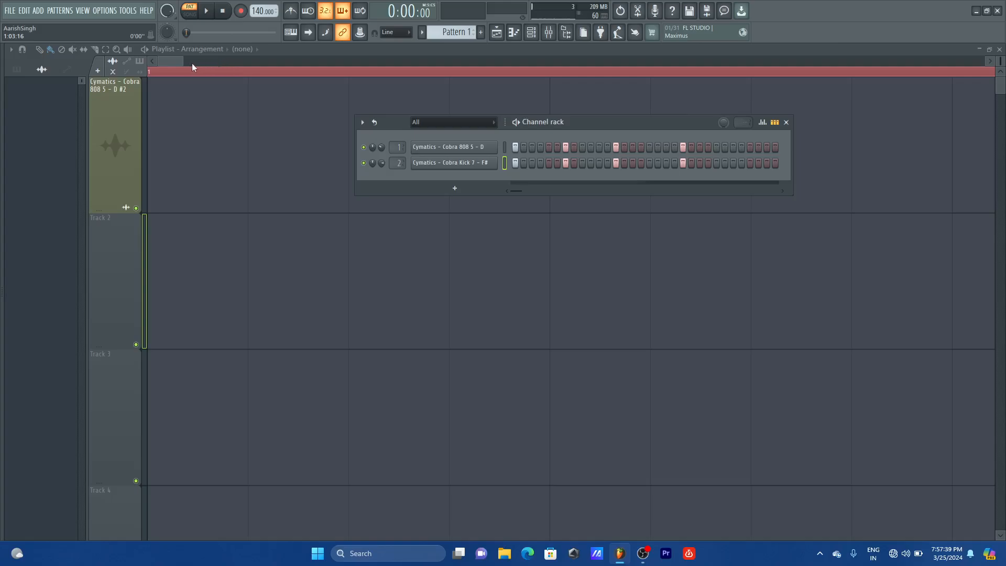
# - Zoom out the playlist's timeline and tracks, and reopen the mixer to review the 808 and kick tracks alternately
pyautogui.moveTo(183, 62); pyautogui.dragTo(738, 62)
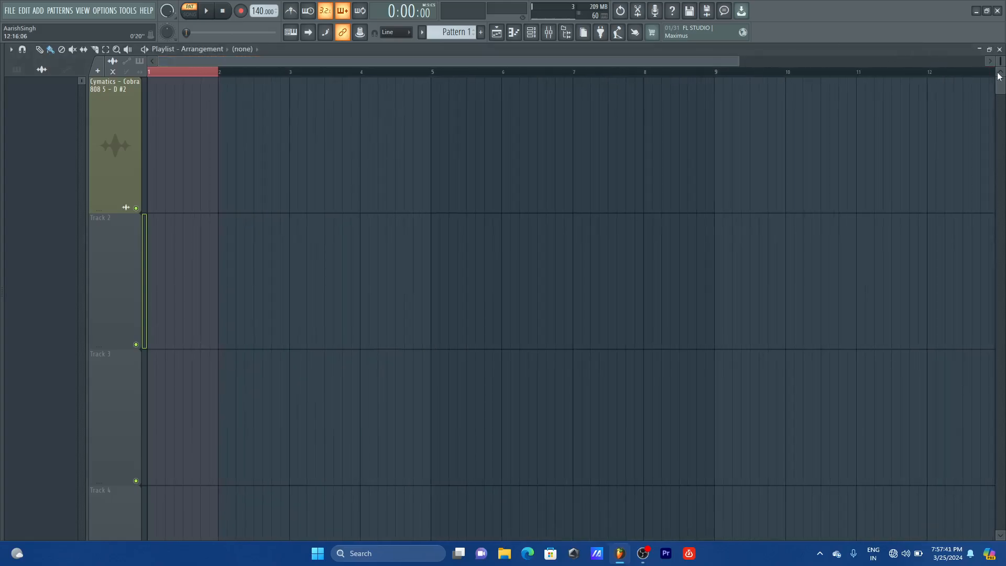
pyautogui.moveTo(1003, 63); pyautogui.dragTo(1002, 77)
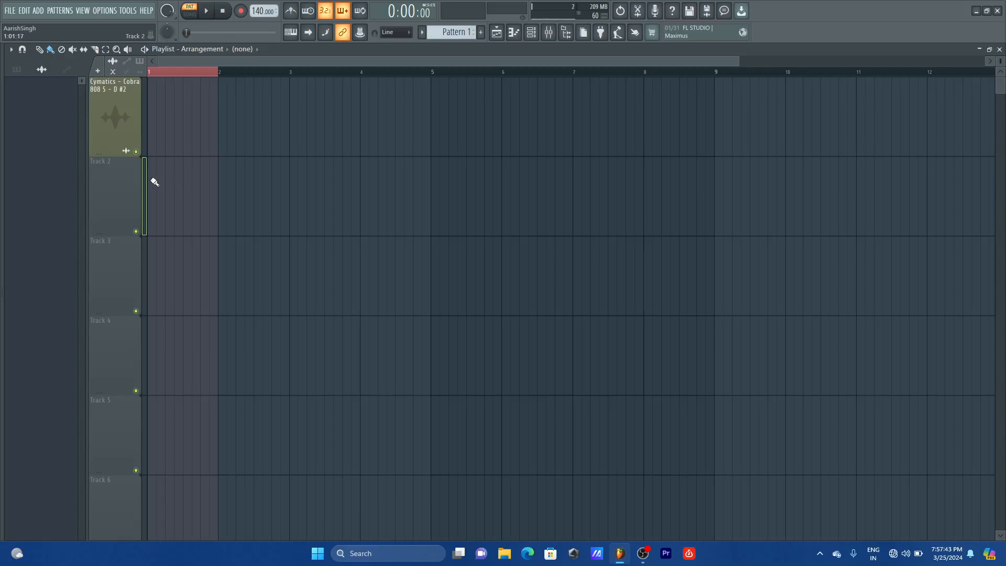
pyautogui.click(548, 32)
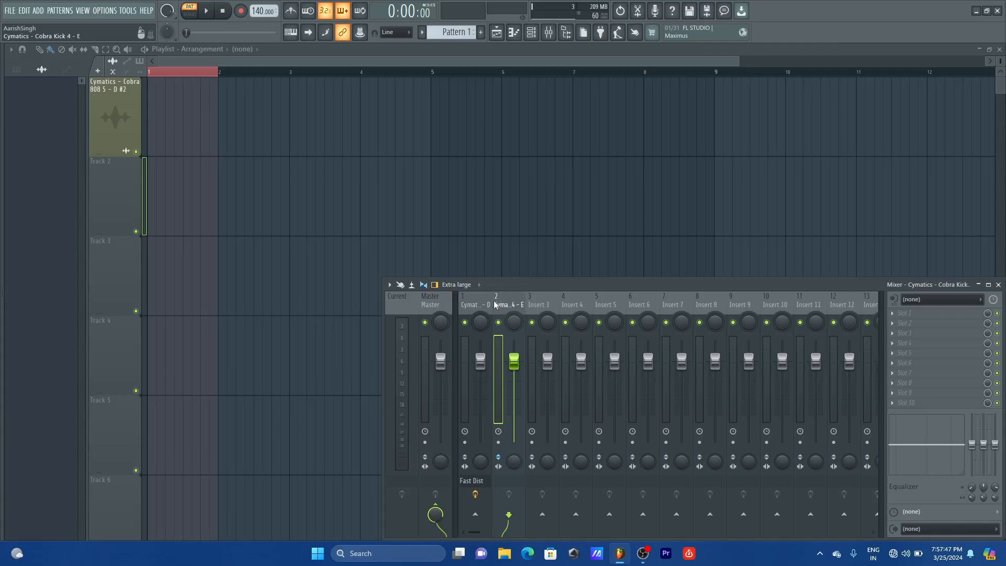
pyautogui.click(472, 297)
pyautogui.click(505, 296)
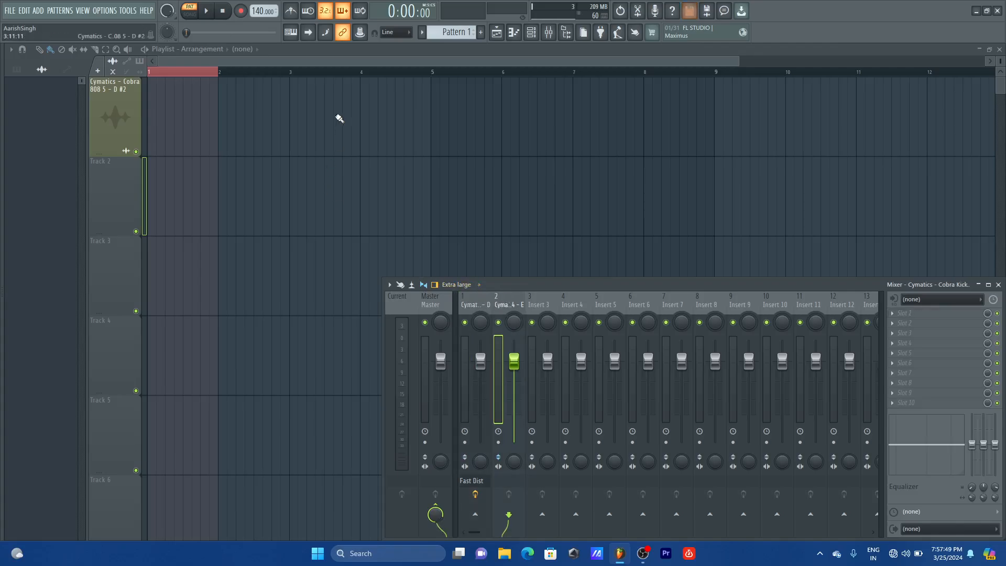
pyautogui.click(483, 304)
pyautogui.click(507, 305)
pyautogui.click(482, 304)
pyautogui.click(512, 306)
pyautogui.moveTo(1000, 61); pyautogui.dragTo(1000, 92)
pyautogui.scroll(-1, 681, 189)
pyautogui.scroll(1, 600, 224)
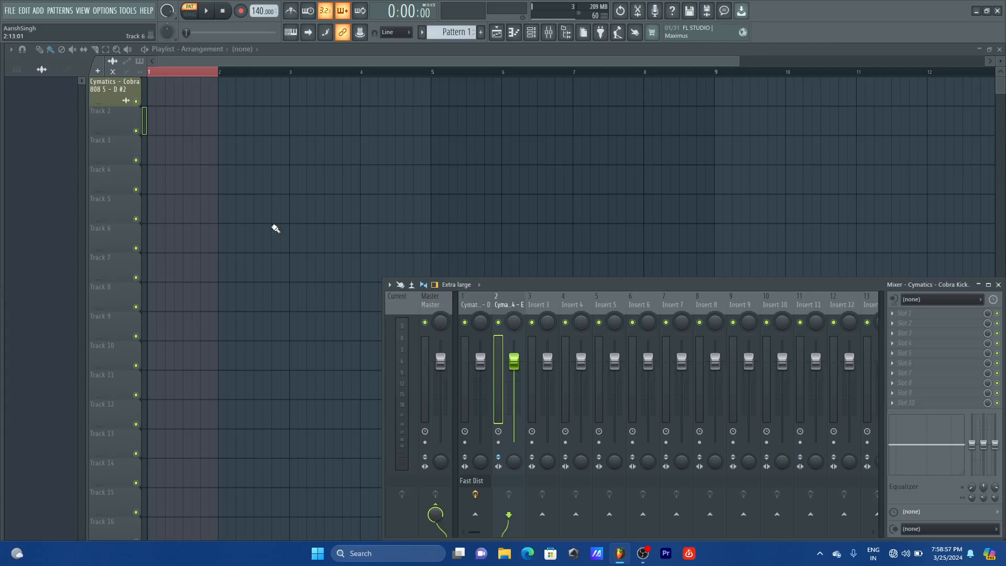
# - Review the 808's mixer effects, the kick track's reversed polarity and the 808's sampler settings alongside the channel rack
pyautogui.click(530, 32)
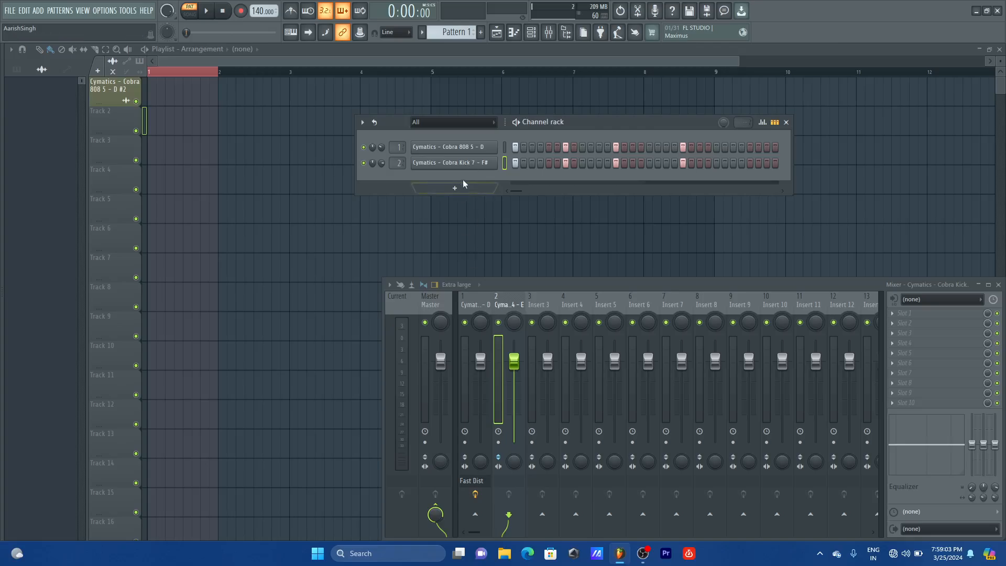
pyautogui.click(479, 307)
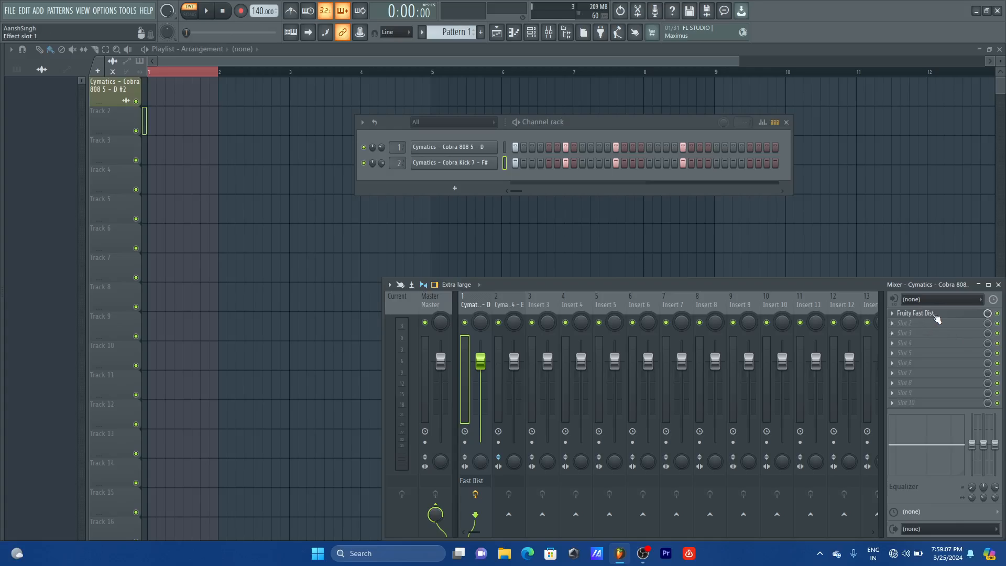
pyautogui.click(505, 461)
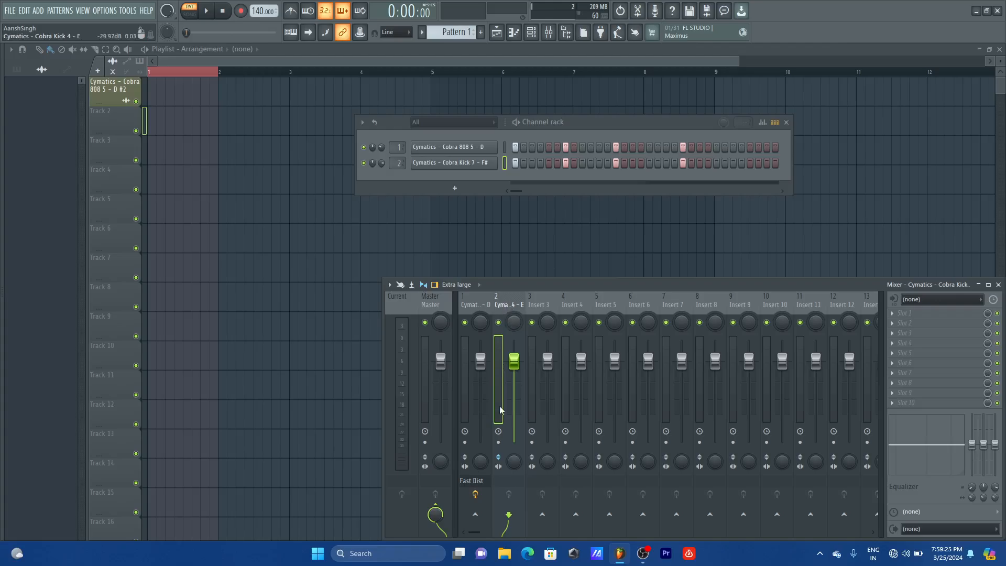
pyautogui.click(501, 457)
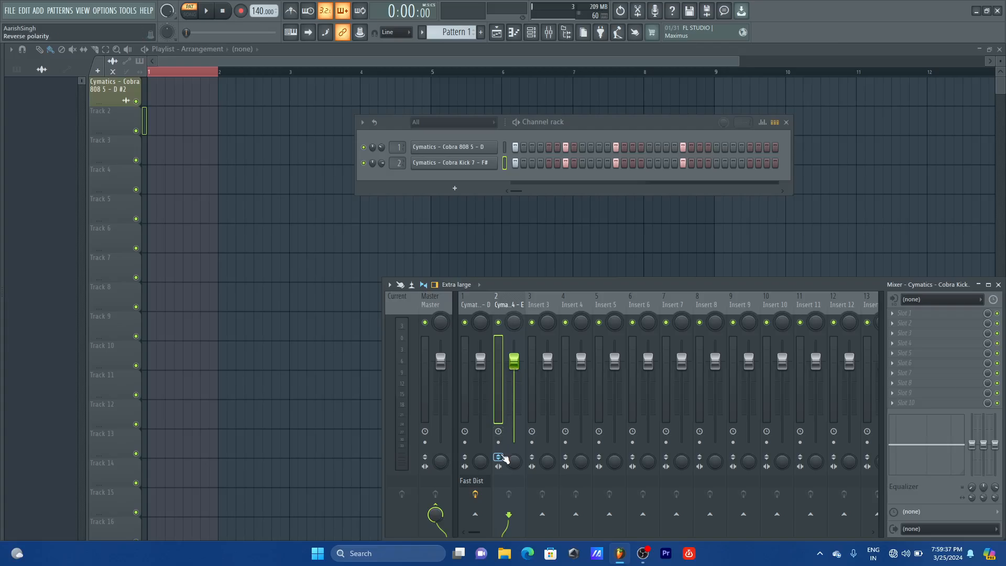
pyautogui.click(461, 147)
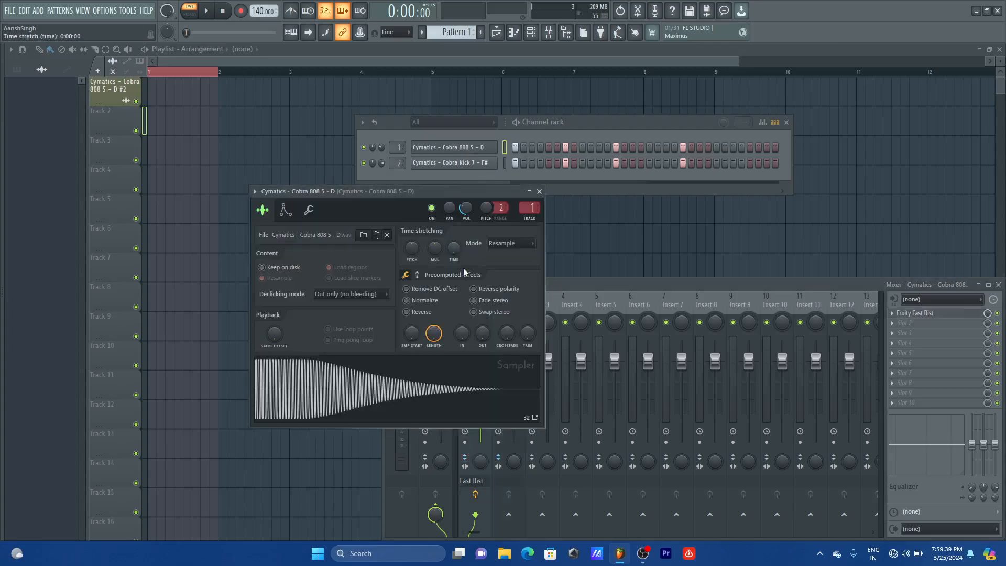
pyautogui.click(539, 191)
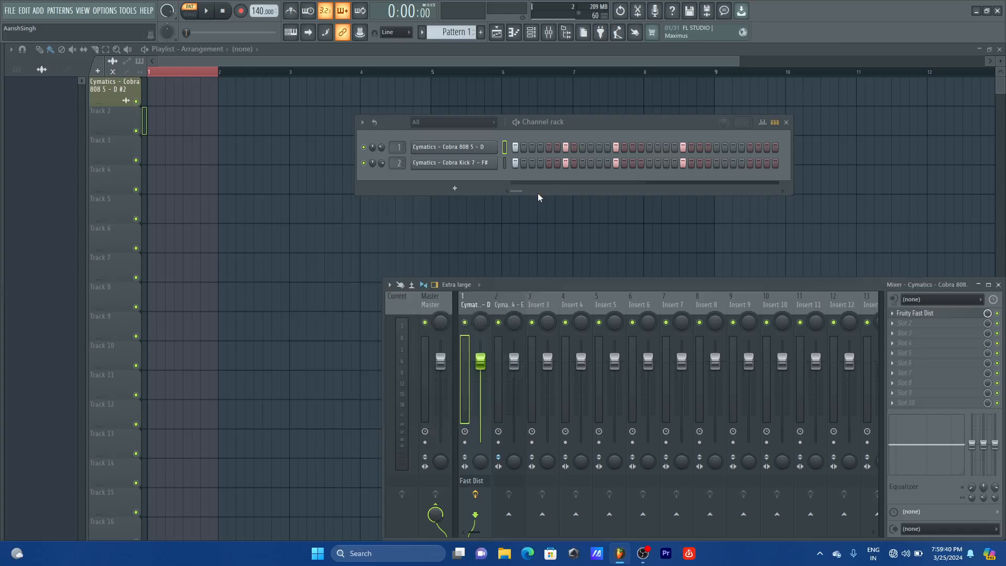
# - Close the mixer and channel rack so only the playlist stays open, and save the project
pyautogui.click(999, 285)
pyautogui.click(786, 122)
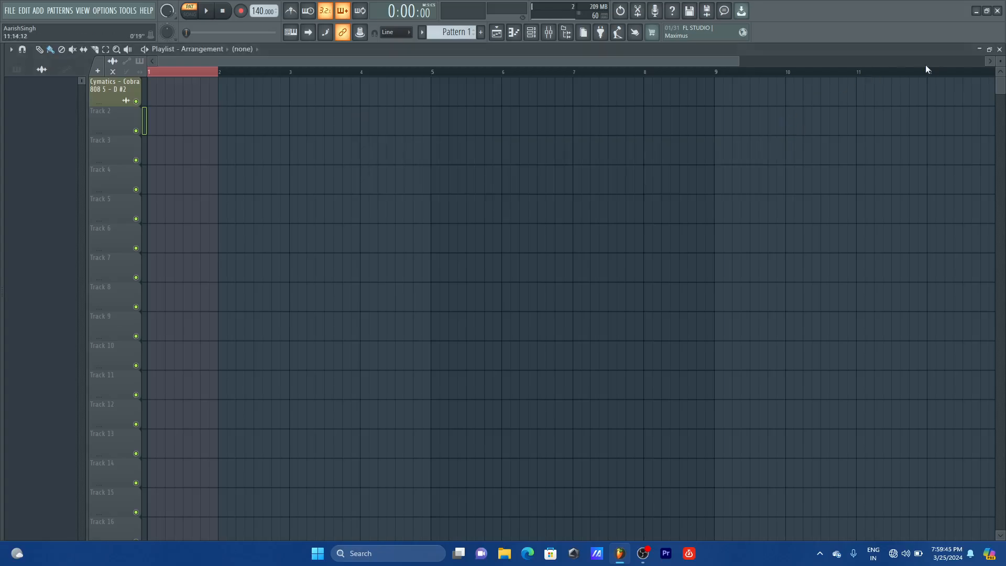
pyautogui.press('F5')
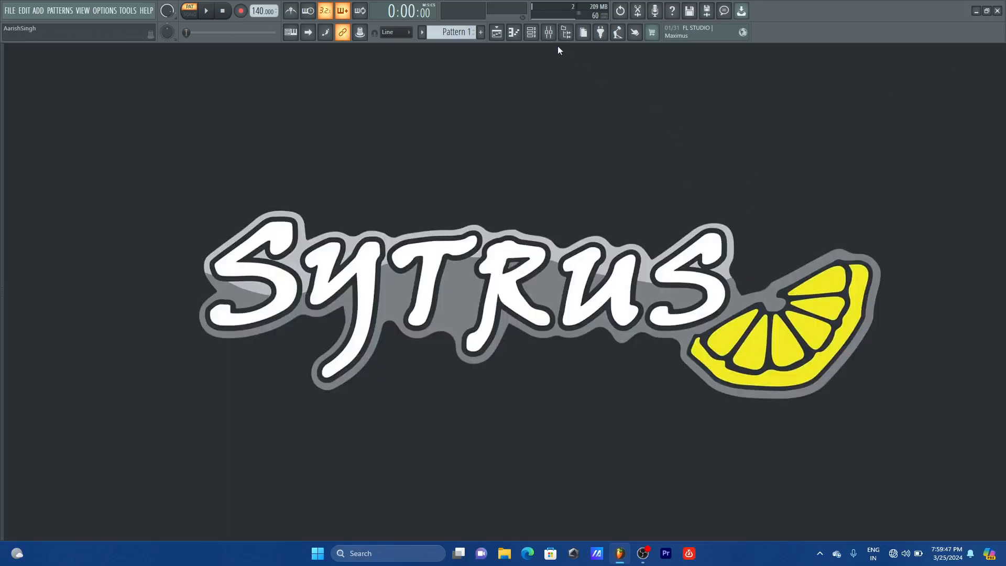
pyautogui.click(548, 32)
pyautogui.click(495, 33)
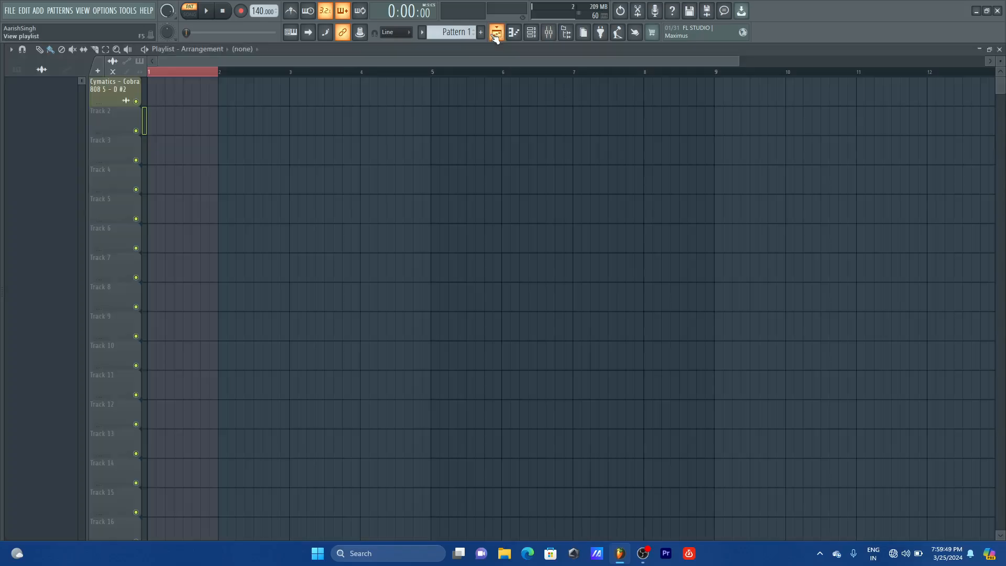
pyautogui.moveTo(642, 562)
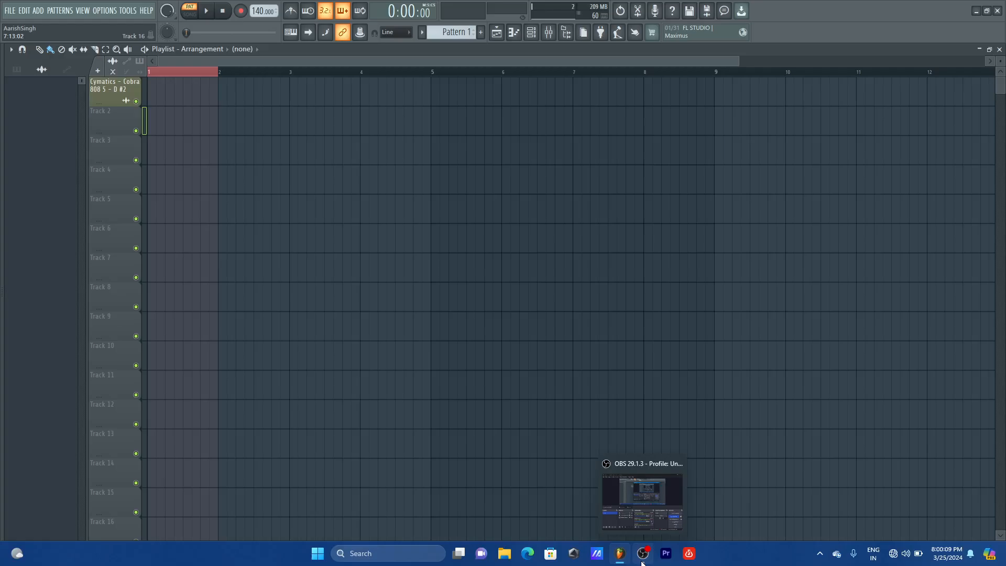
pyautogui.hotkey('ctrl', 's')
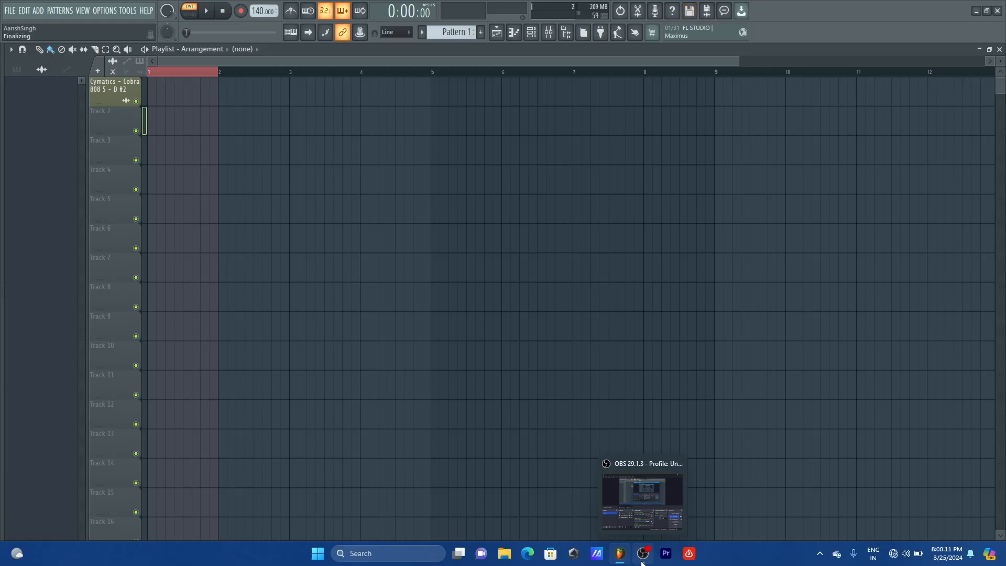